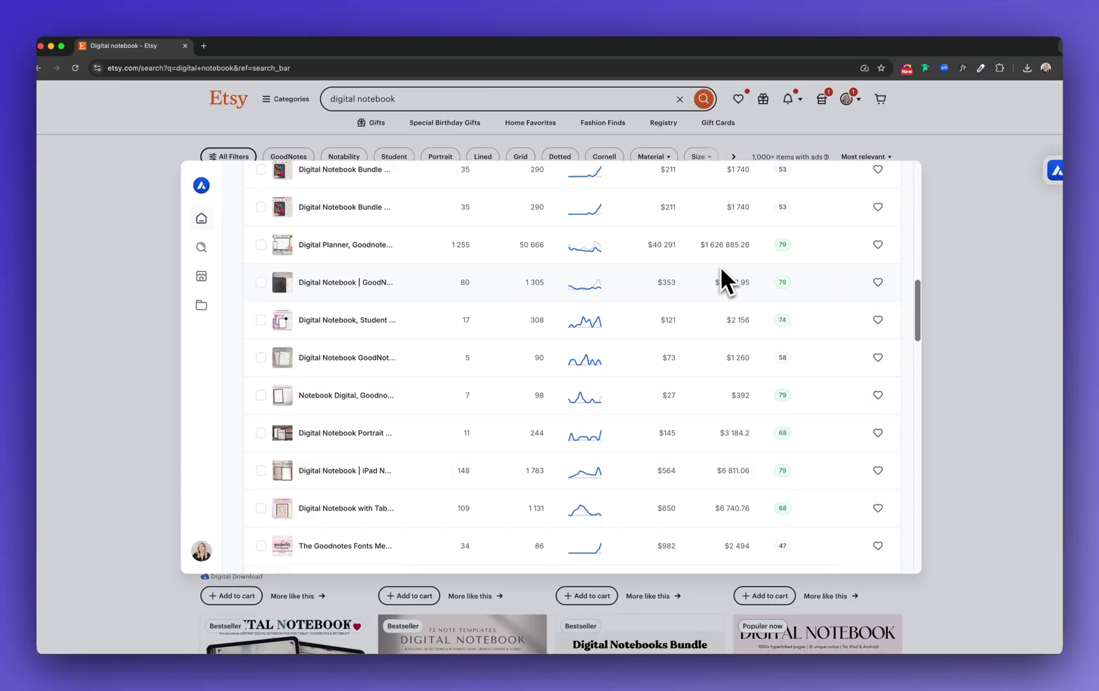
scroll(723, 271, down, 3)
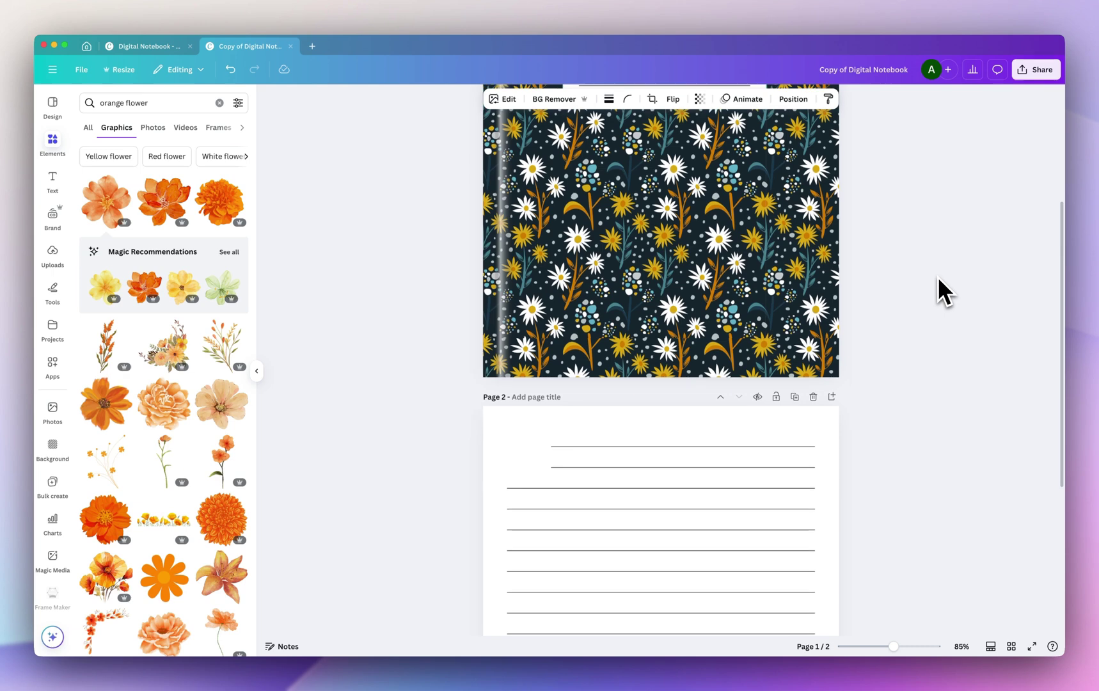
Add an orange flower graphic to the lined page 2 and shrink it to fit the page's upper-left corner
scroll(939, 278, down, 2)
click(802, 327)
click(102, 403)
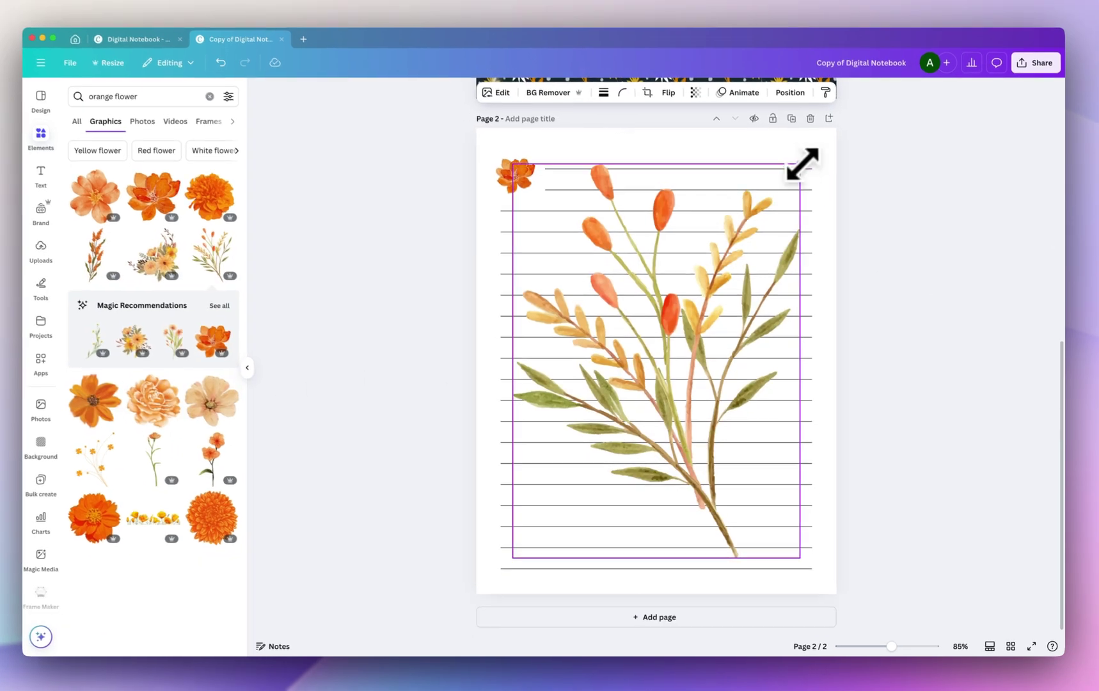
drag(800, 161, 611, 414)
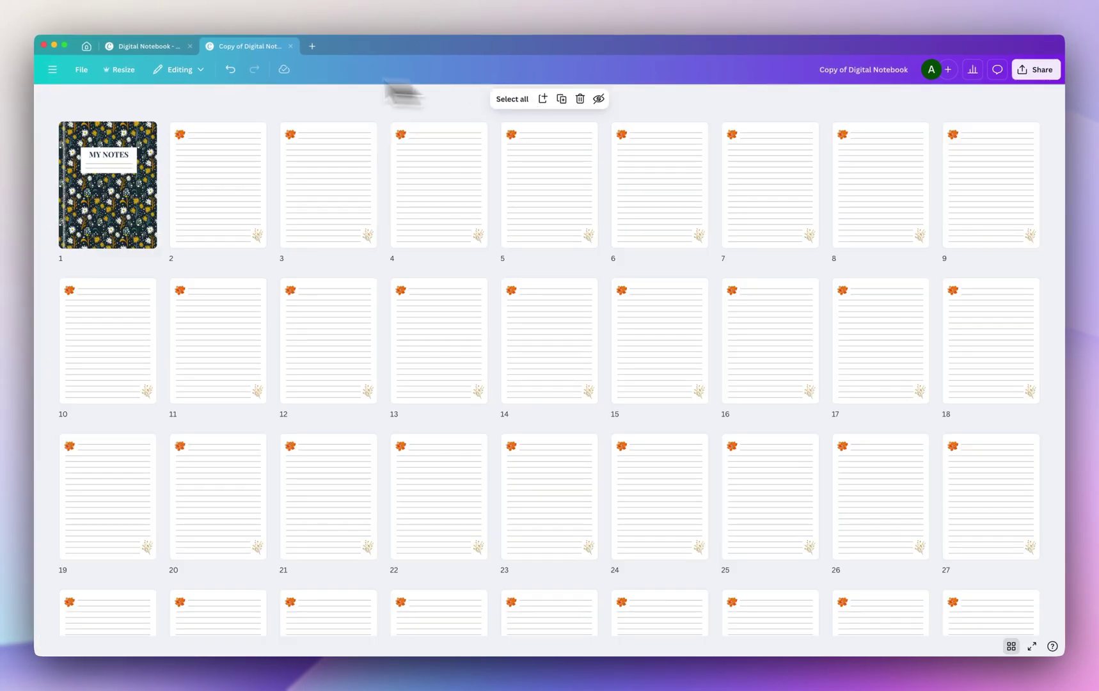
click(145, 50)
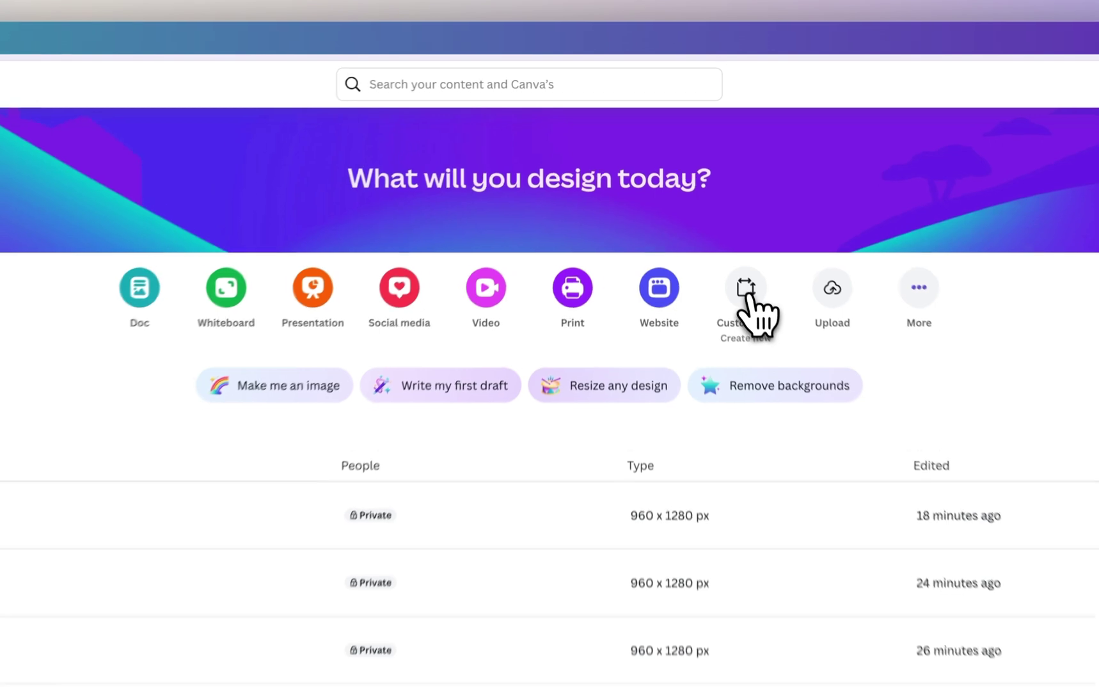
Create a new custom-size design 8.5 in wide and 11 in high
click(733, 210)
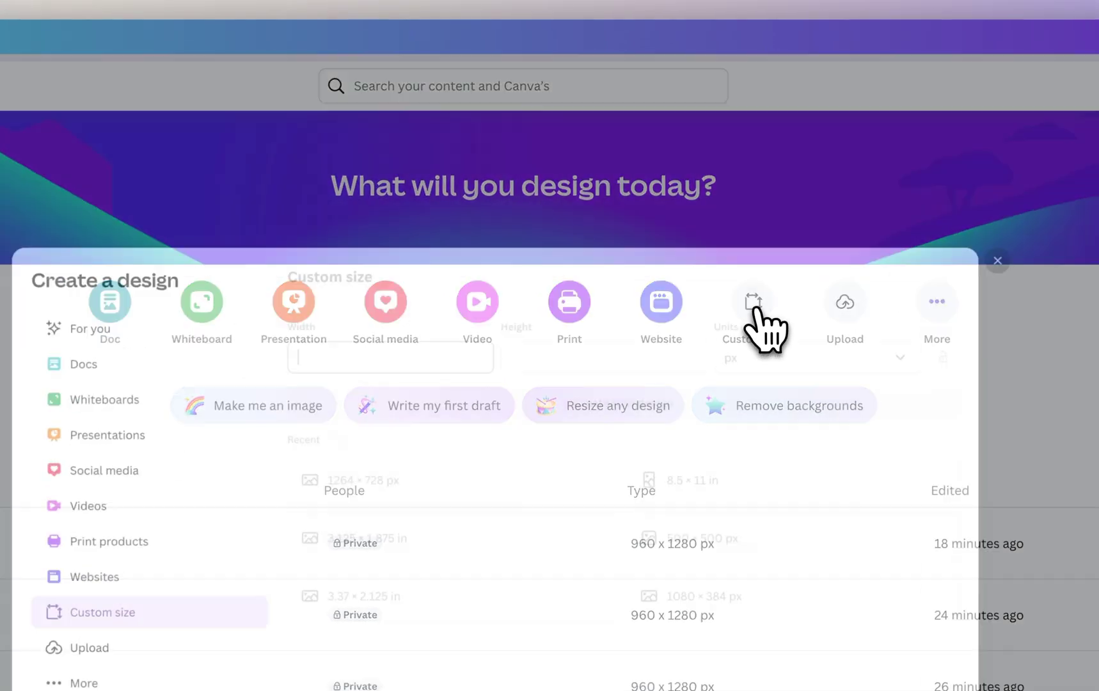
click(776, 339)
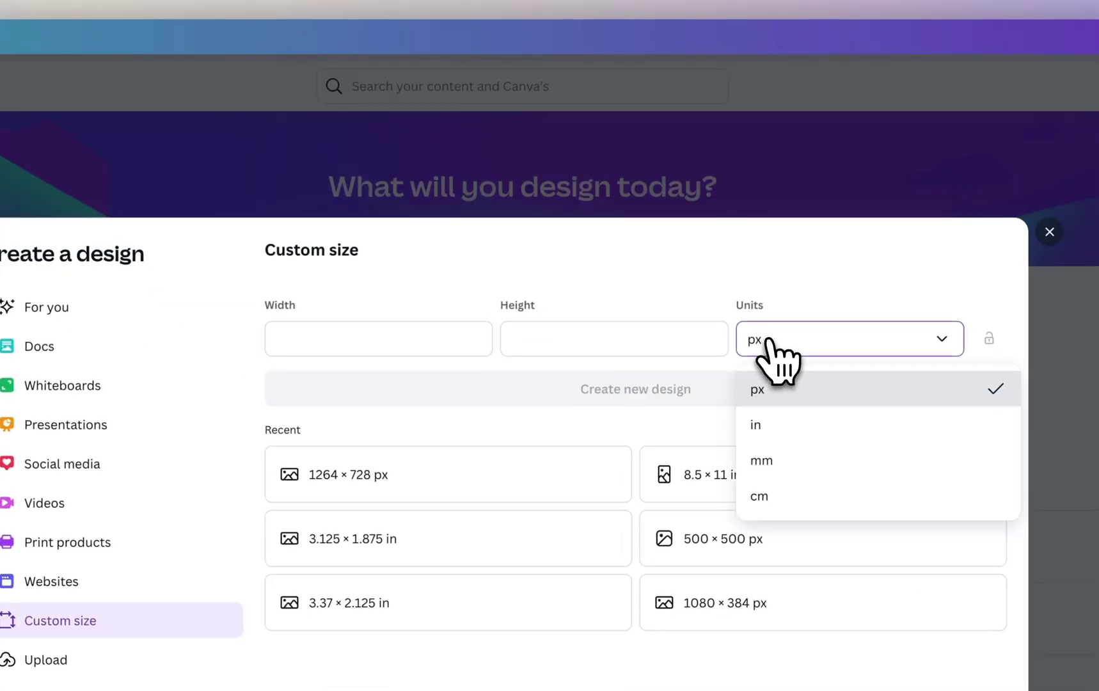
click(780, 424)
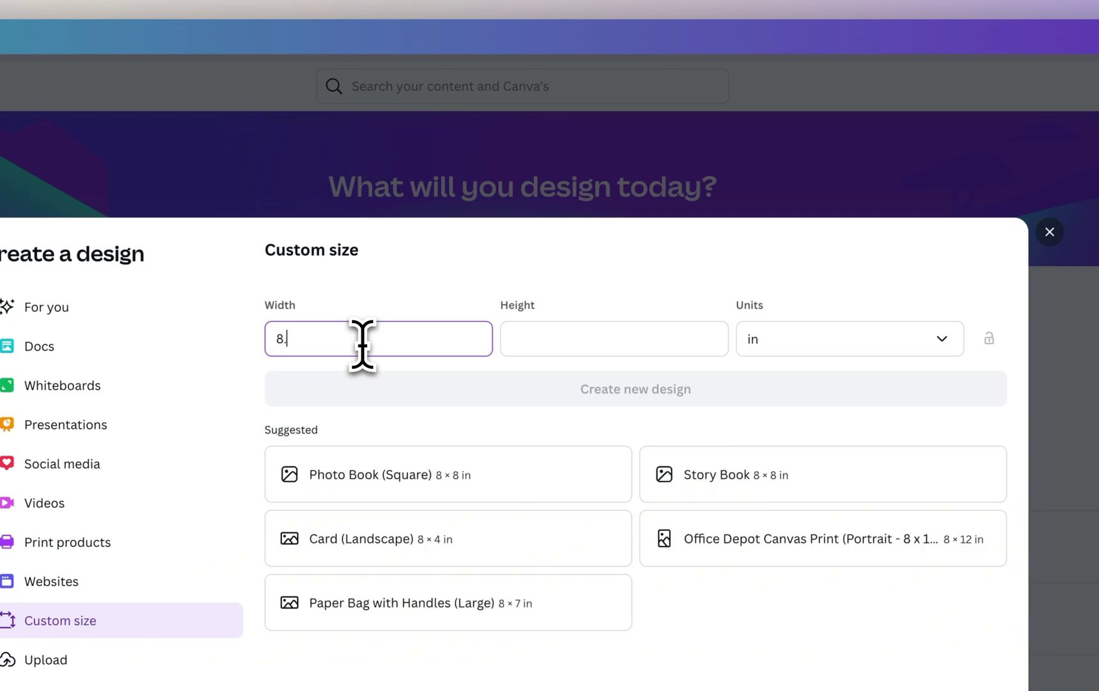
text(11)
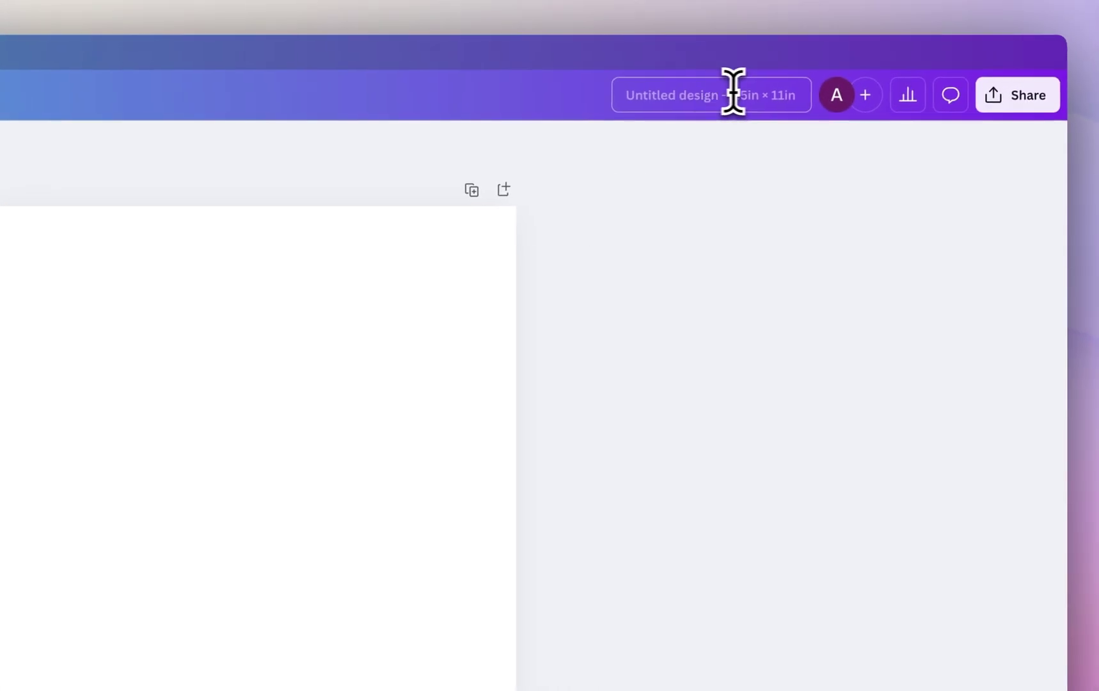
Name the design "Digital Notebook"
click(783, 95)
text(Digital Notebook)
click(693, 221)
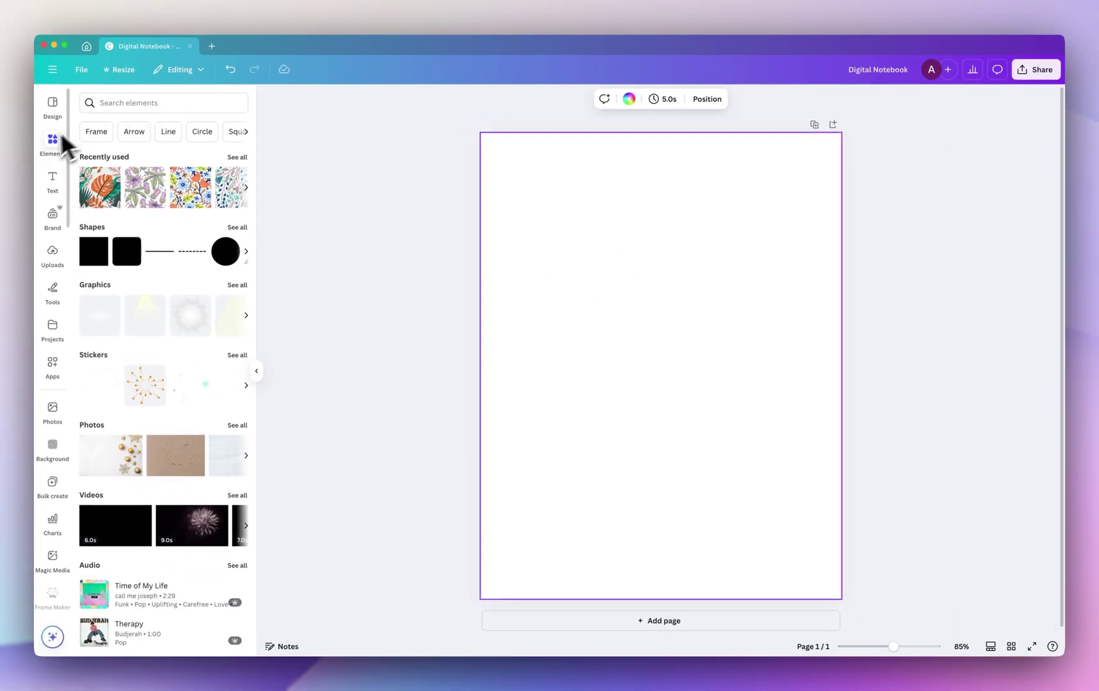
Search the elements for "background pattern", look through the photos, and switch the results to graphics
click(106, 103)
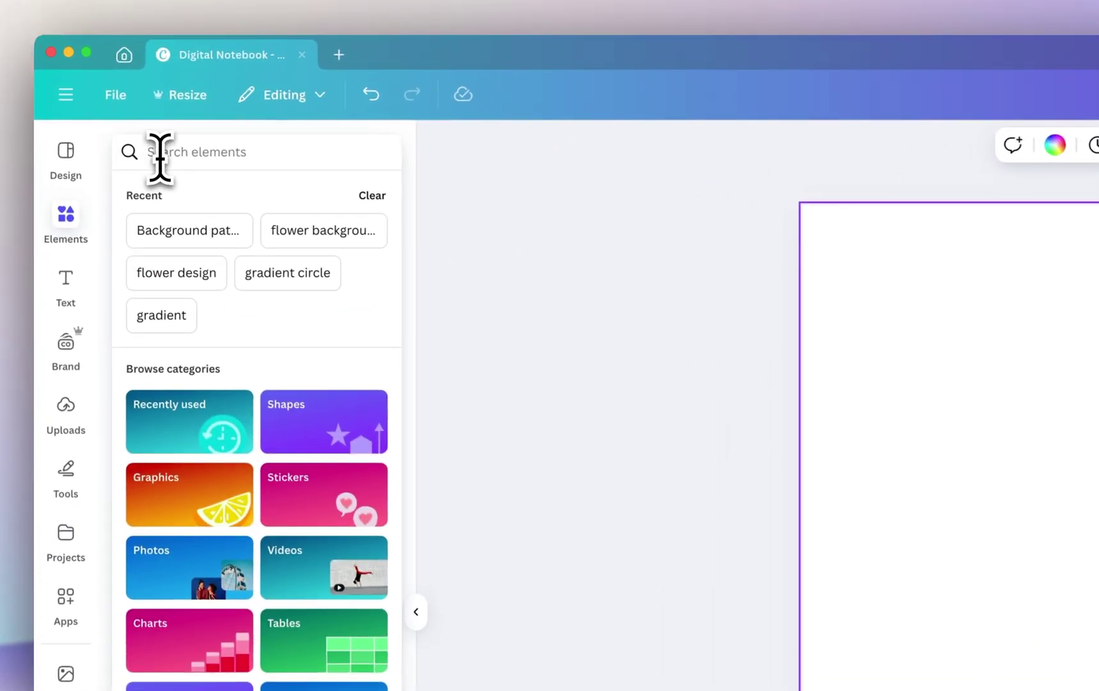
text(background pattern)
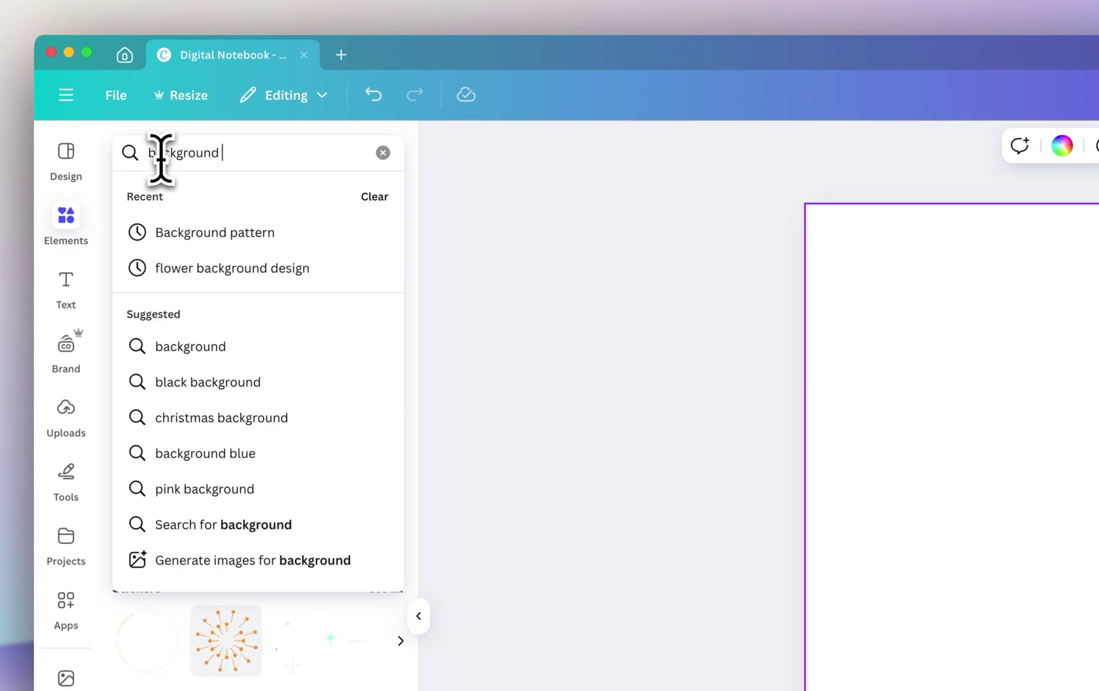
key(Return)
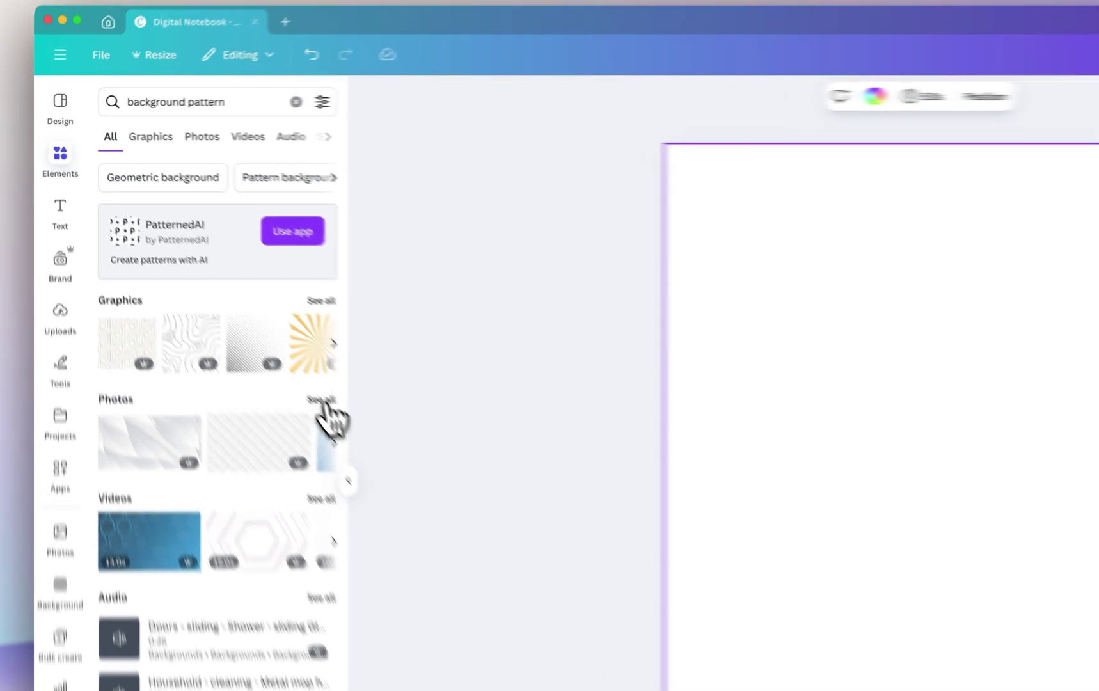
click(238, 313)
scroll(219, 321, down, 3)
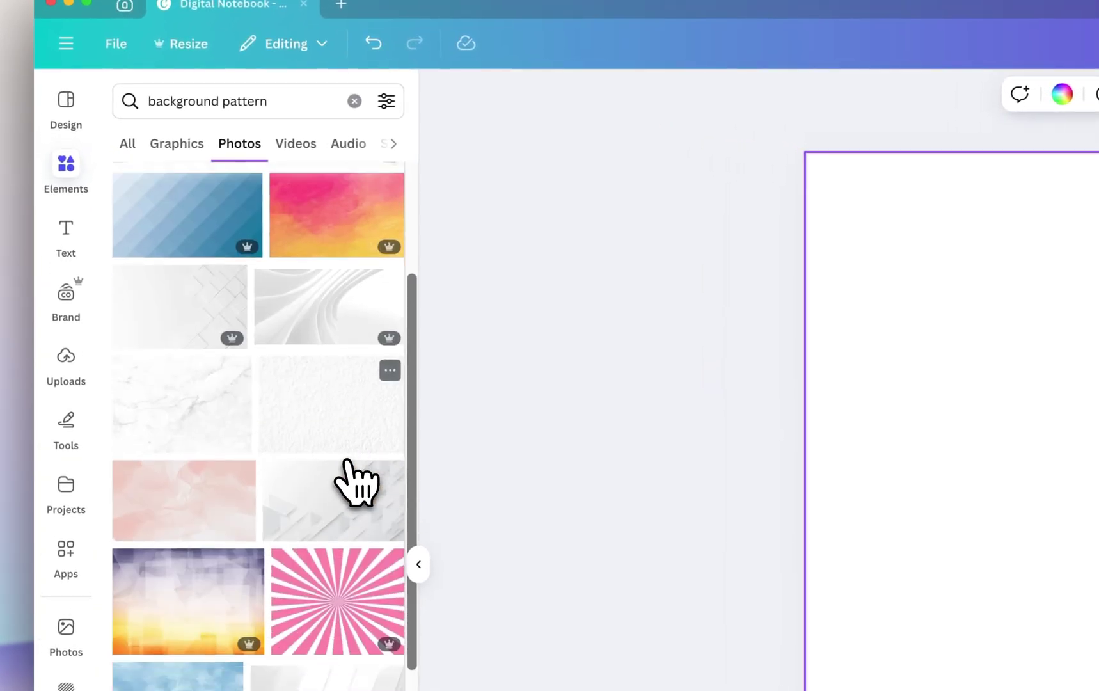
scroll(356, 466, up, 4)
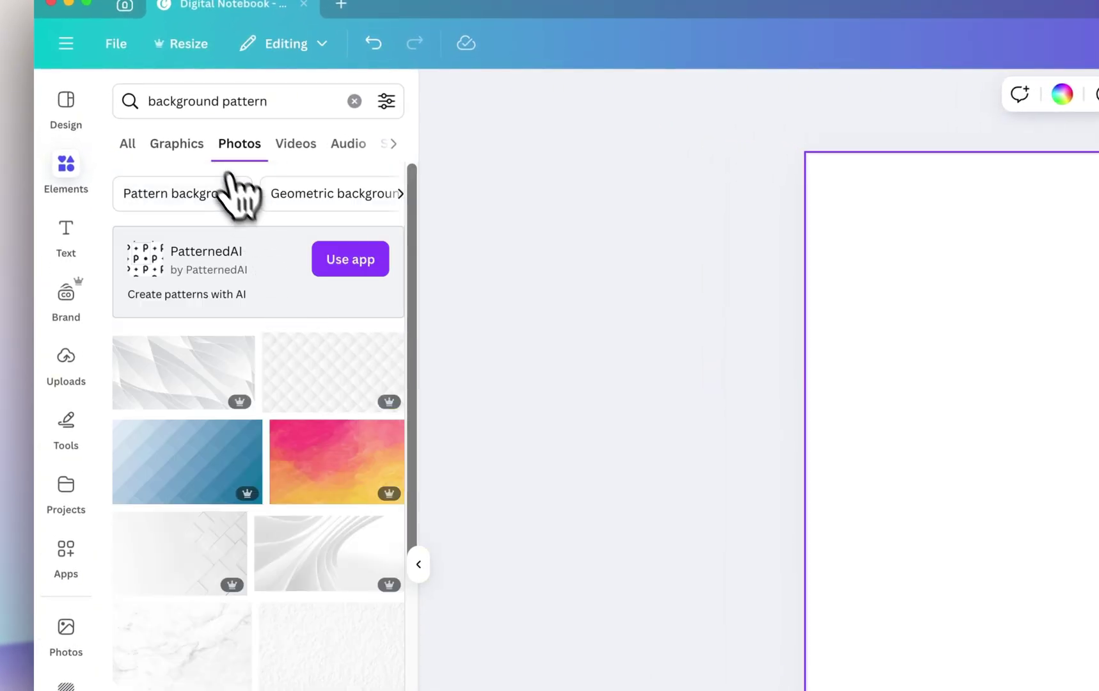
click(198, 147)
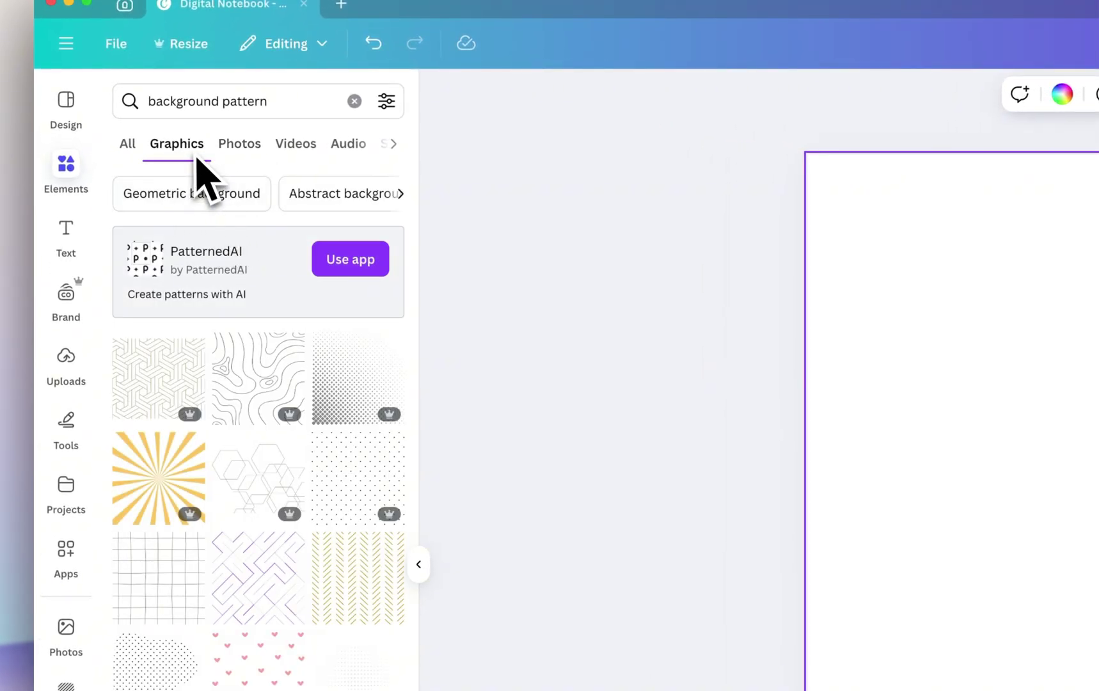
Add the green leaf pattern graphic to the blank page and enlarge it until it covers the whole page
scroll(319, 496, down, 15)
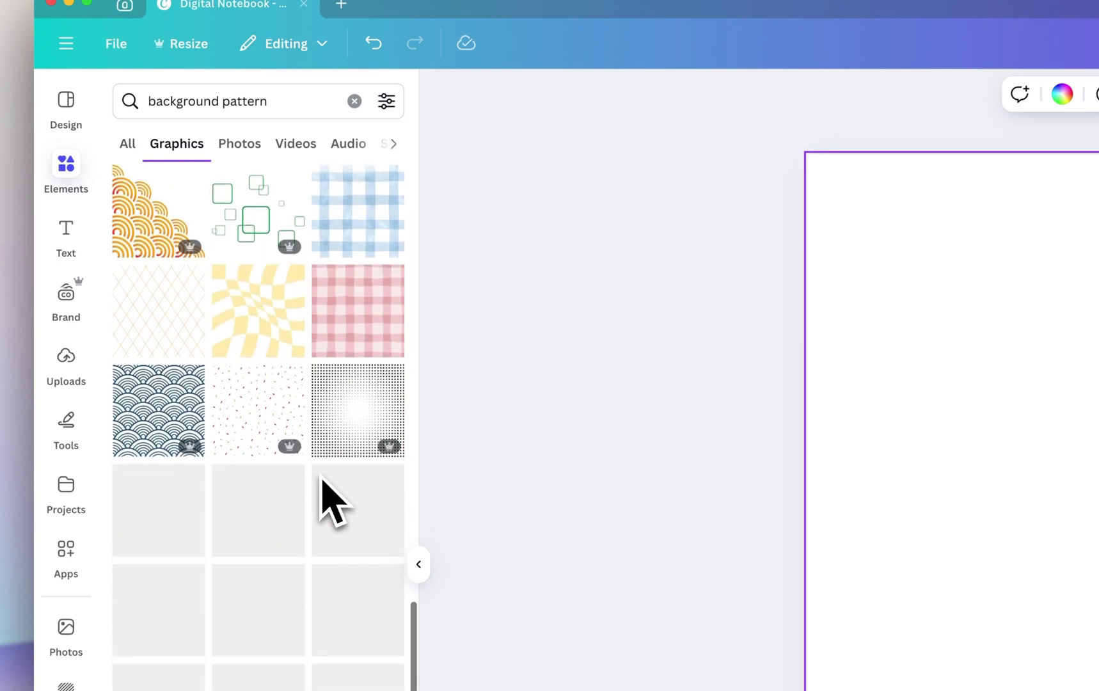
scroll(329, 502, down, 5)
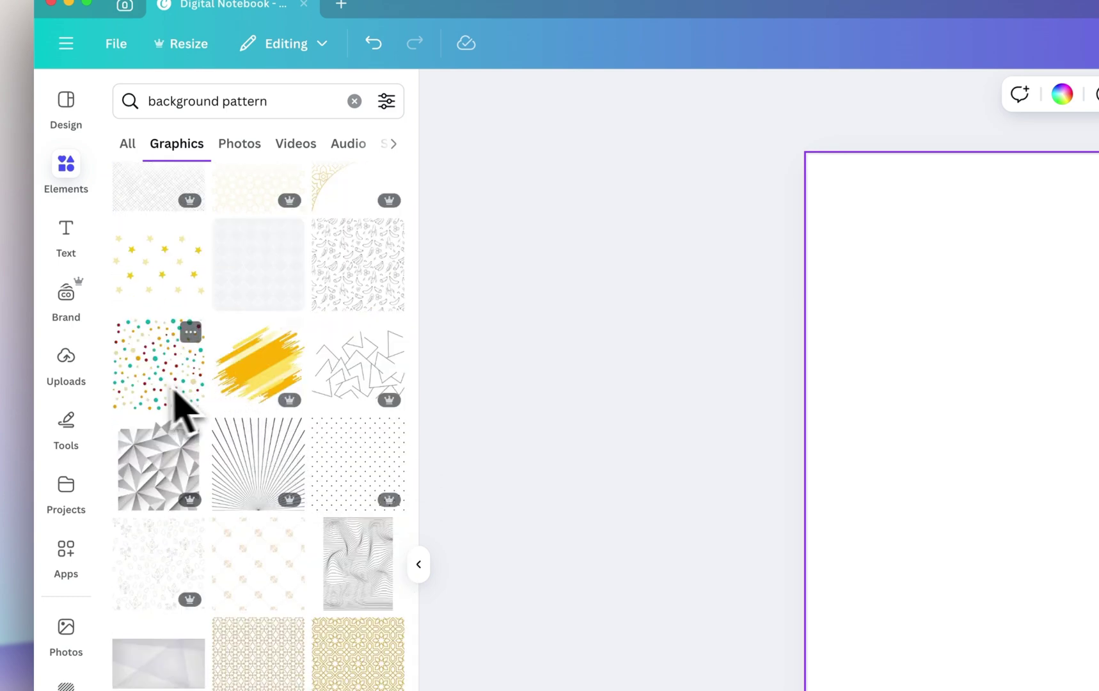
scroll(277, 397, down, 2)
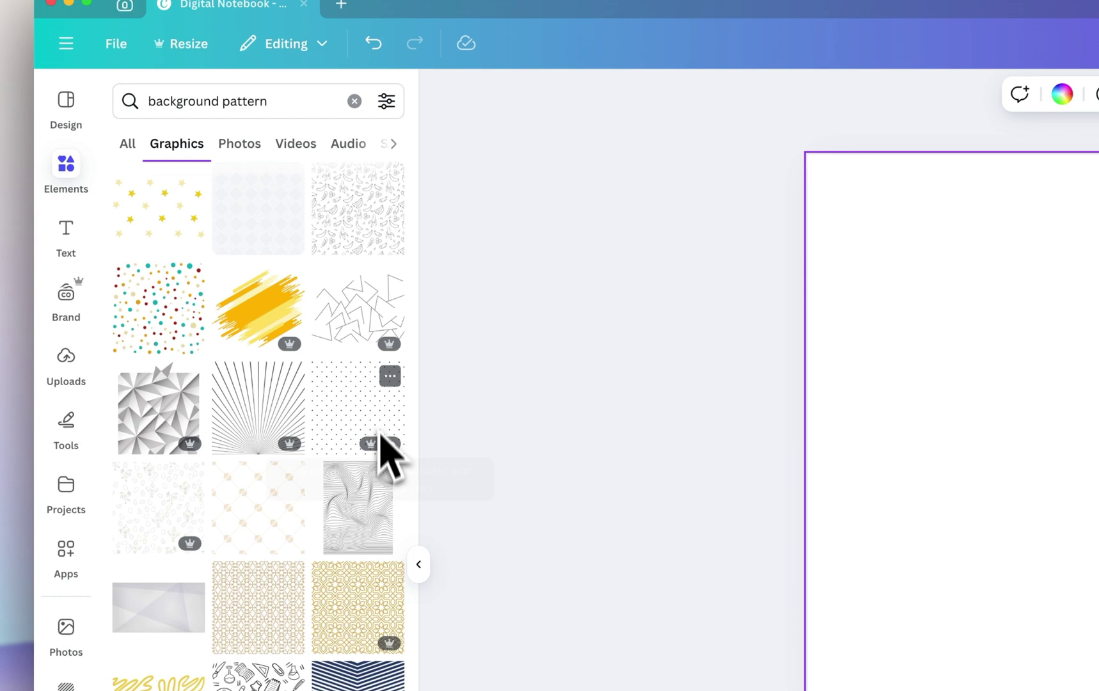
scroll(382, 448, down, 3)
scroll(274, 419, down, 10)
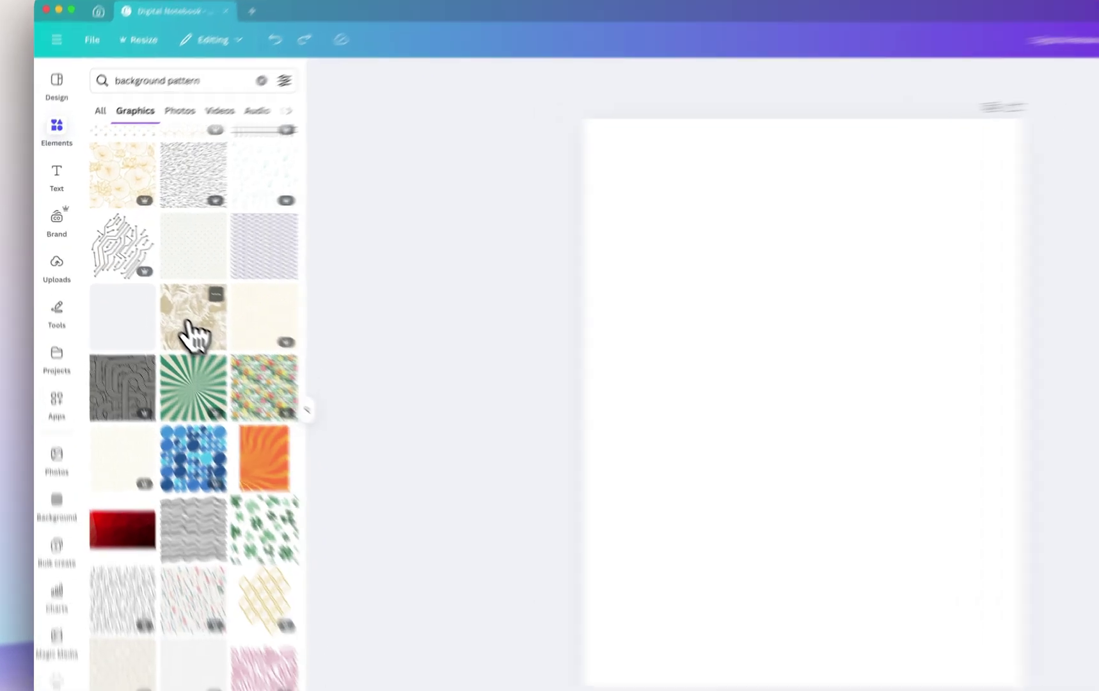
click(190, 295)
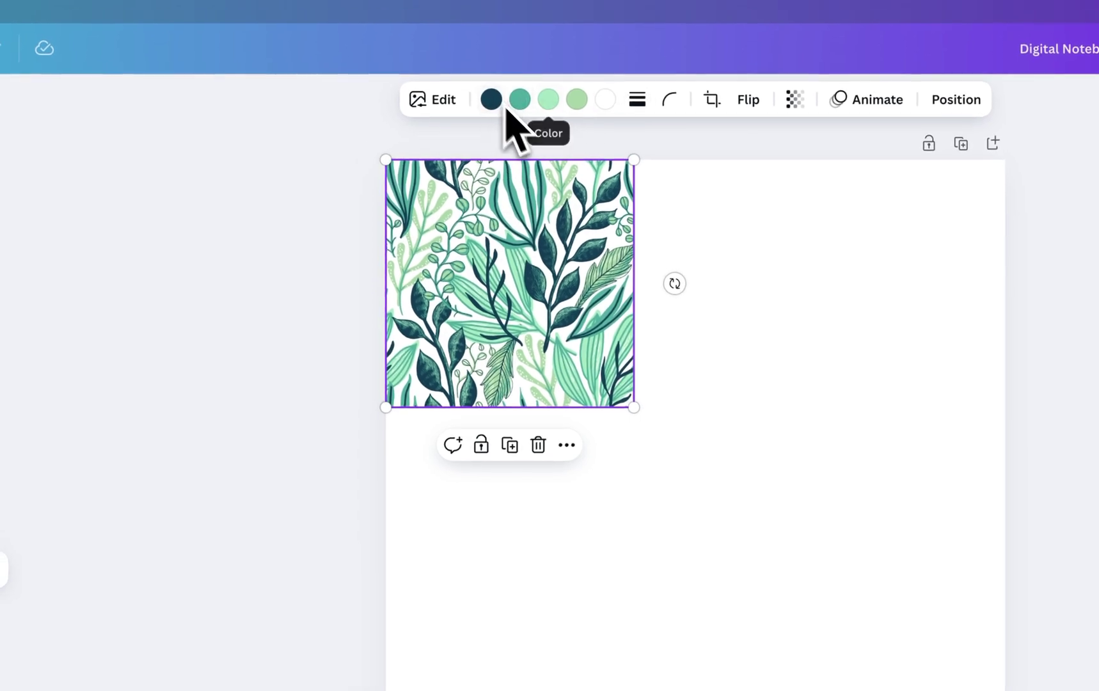
drag(633, 408, 922, 621)
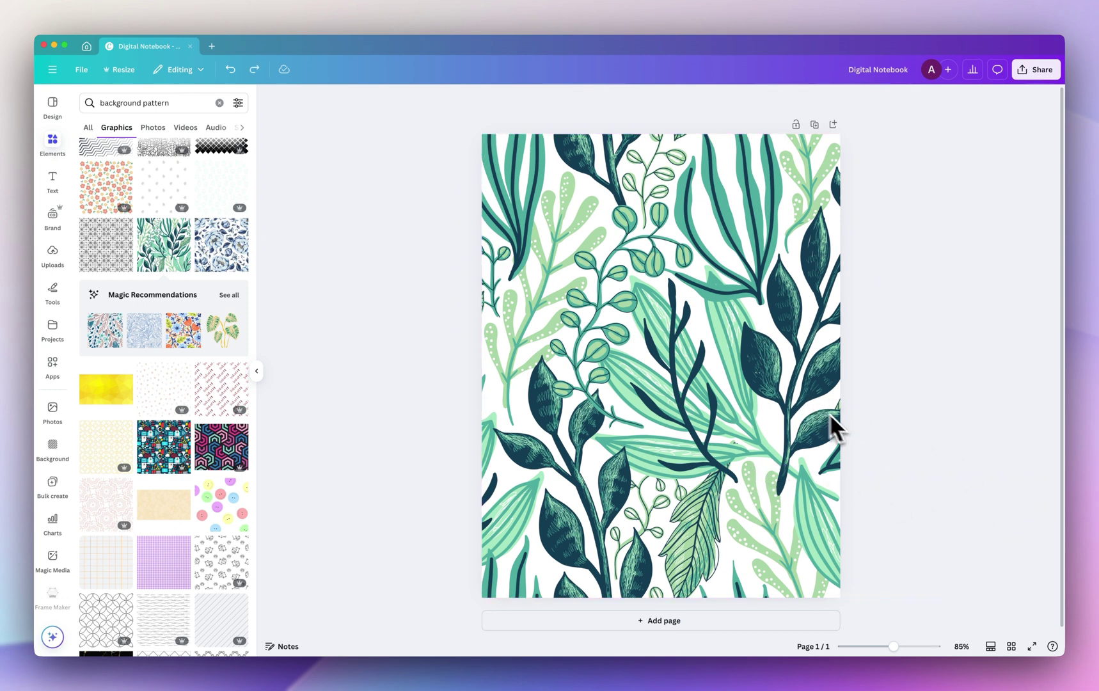
Add a wide rectangle as a title label in the upper part of the cover and fill it white
key(r)
drag(684, 385, 649, 316)
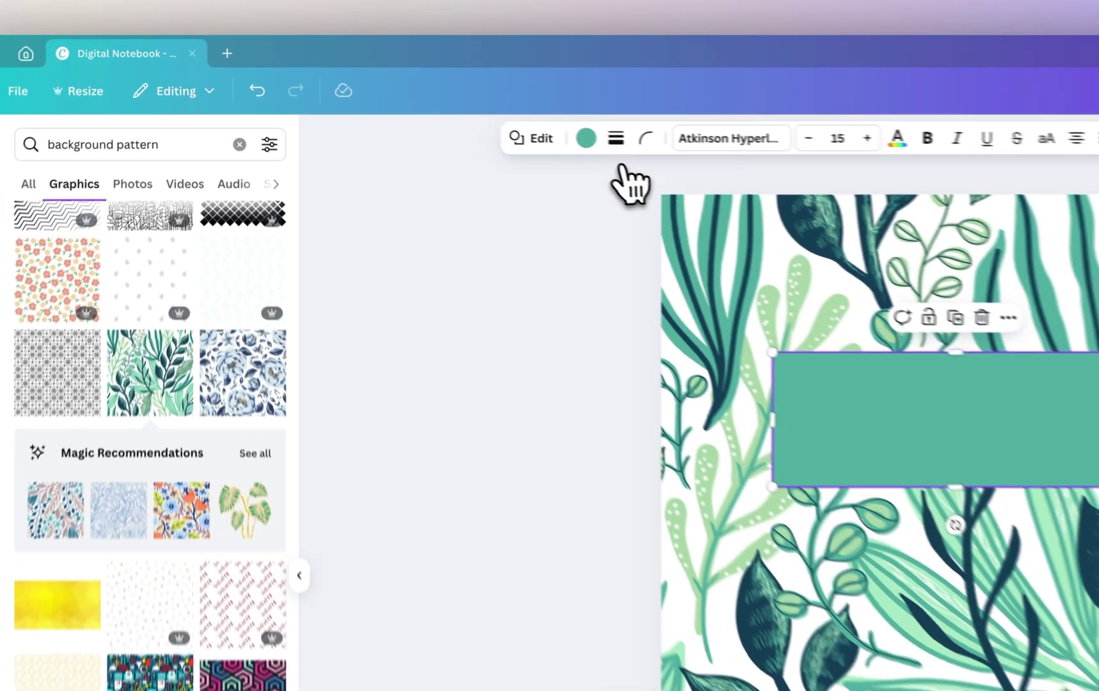
click(435, 100)
click(142, 324)
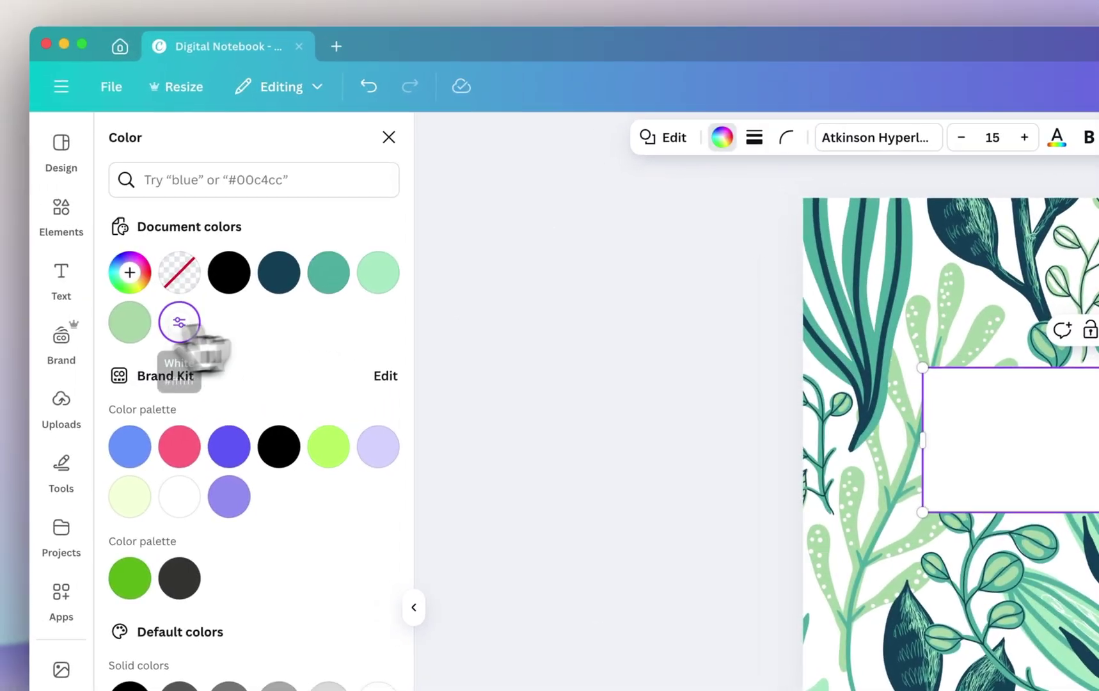
Give the white label rectangle a solid border with a weight of 1
click(749, 140)
drag(393, 218, 399, 218)
click(450, 147)
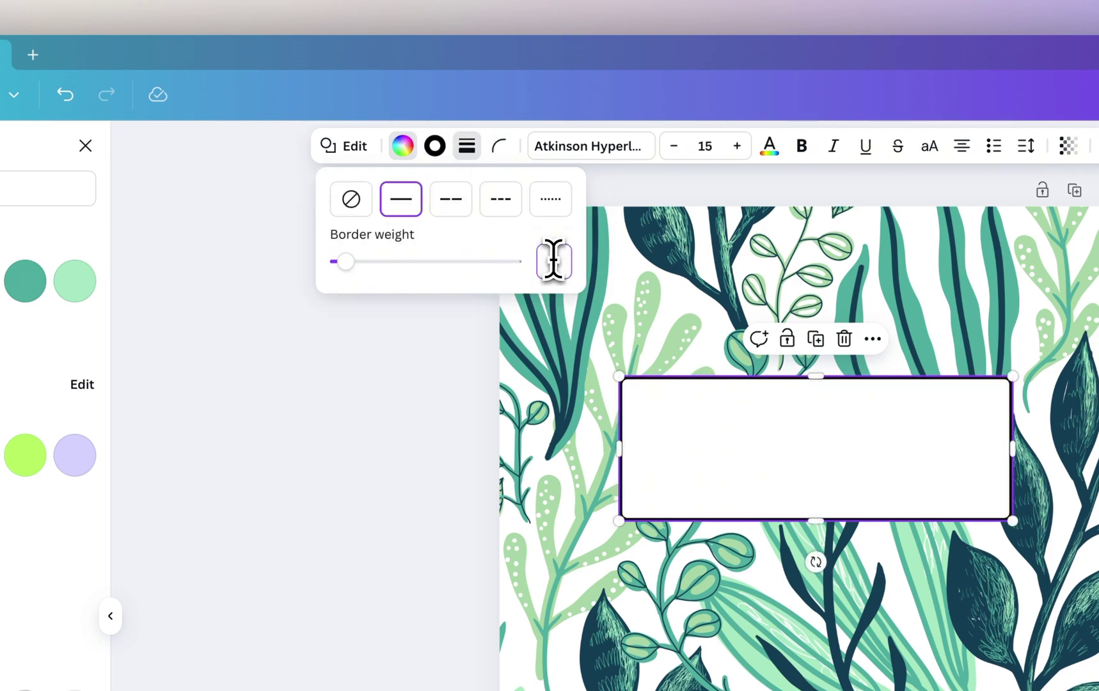
text(1)
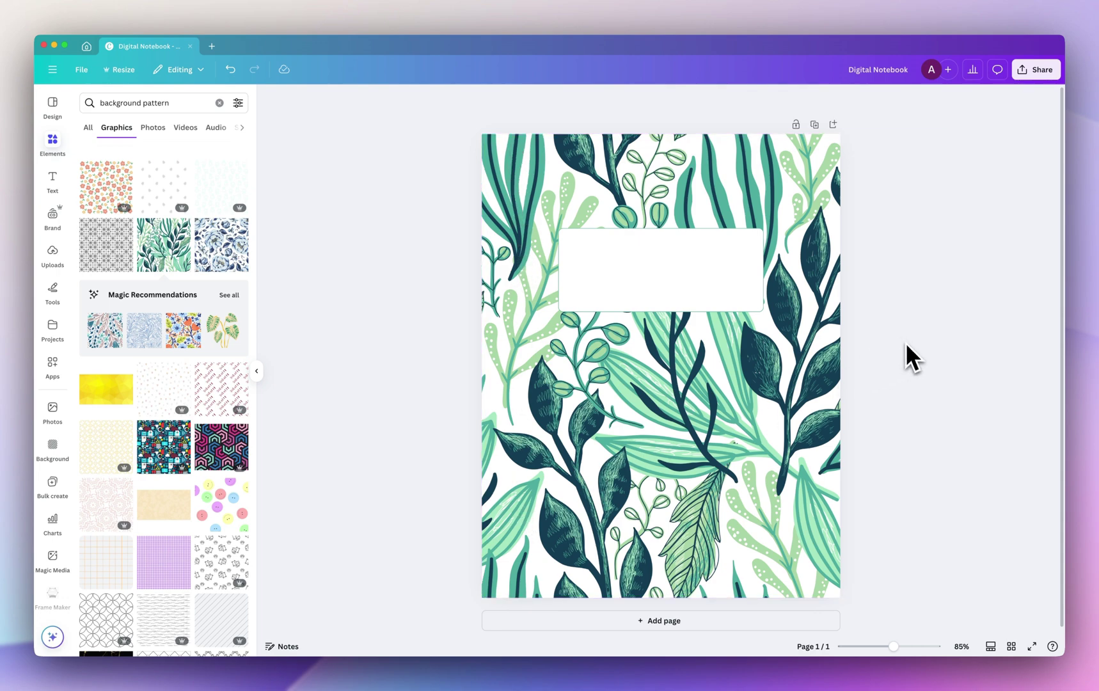
Add another rectangle and shape it into a narrow full-height strip near the cover's left edge for the spine
key(r)
drag(682, 364, 576, 190)
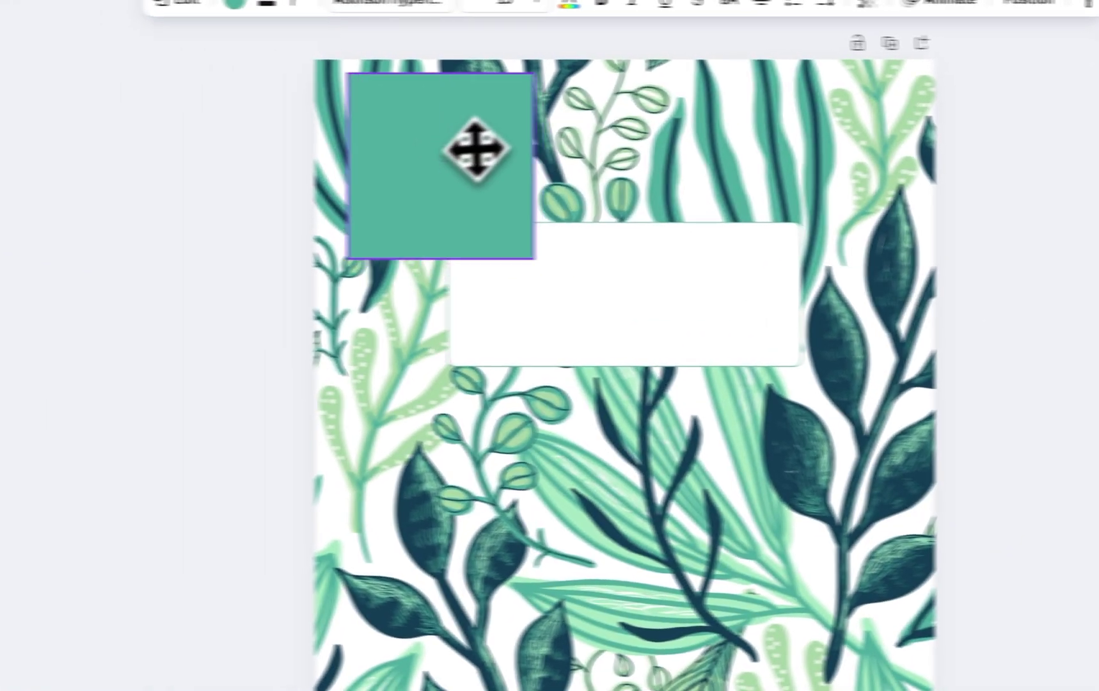
drag(477, 150, 472, 151)
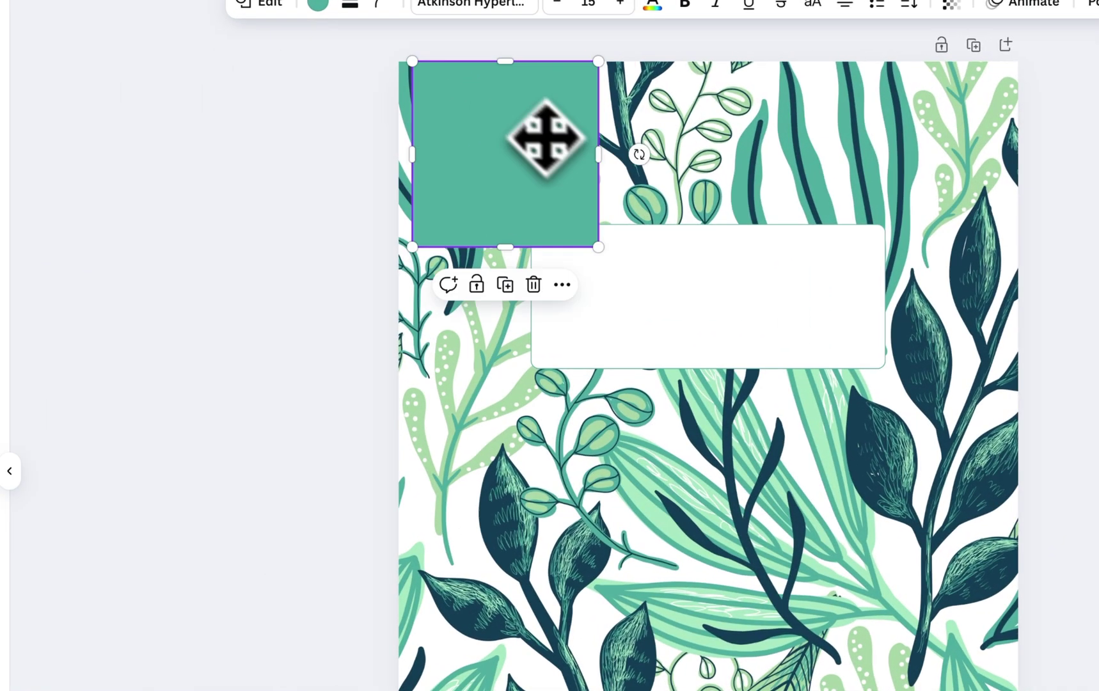
drag(518, 246, 351, 690)
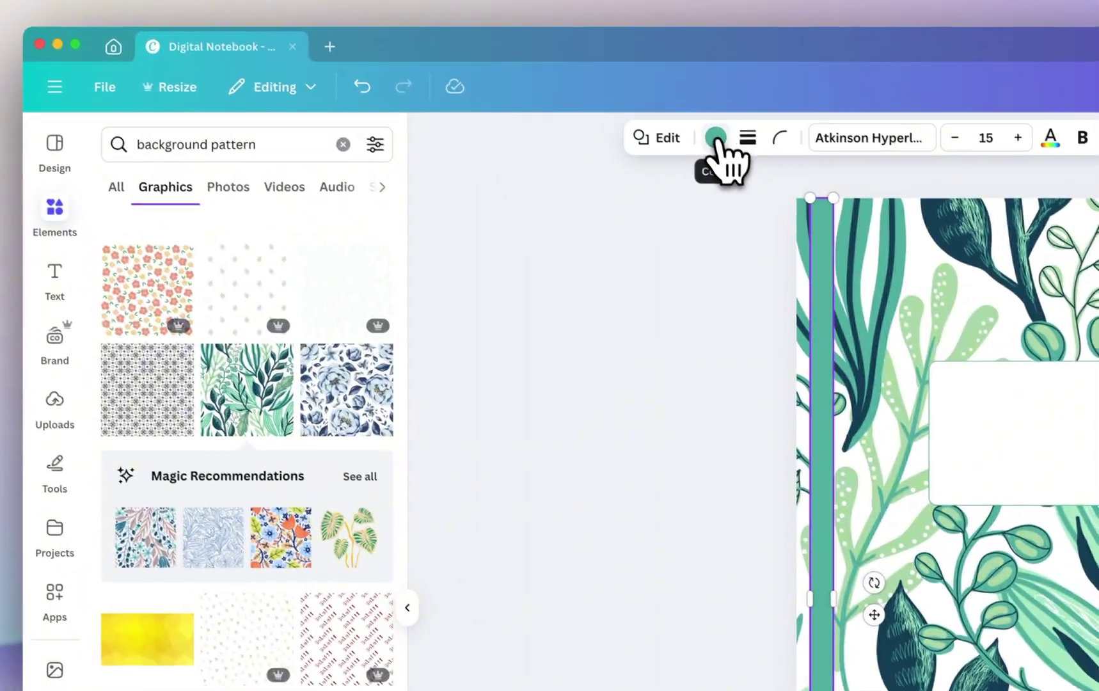
Fill the spine strip with a linear gradient from solid black (#000000) to black at 0% opacity
click(716, 139)
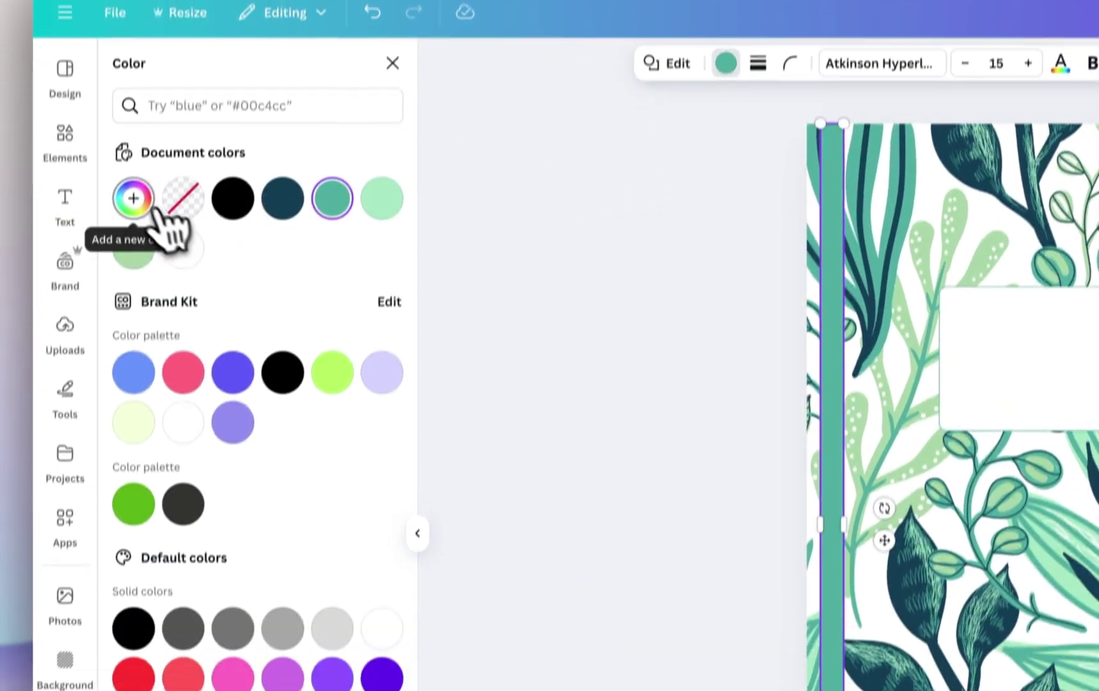
click(131, 281)
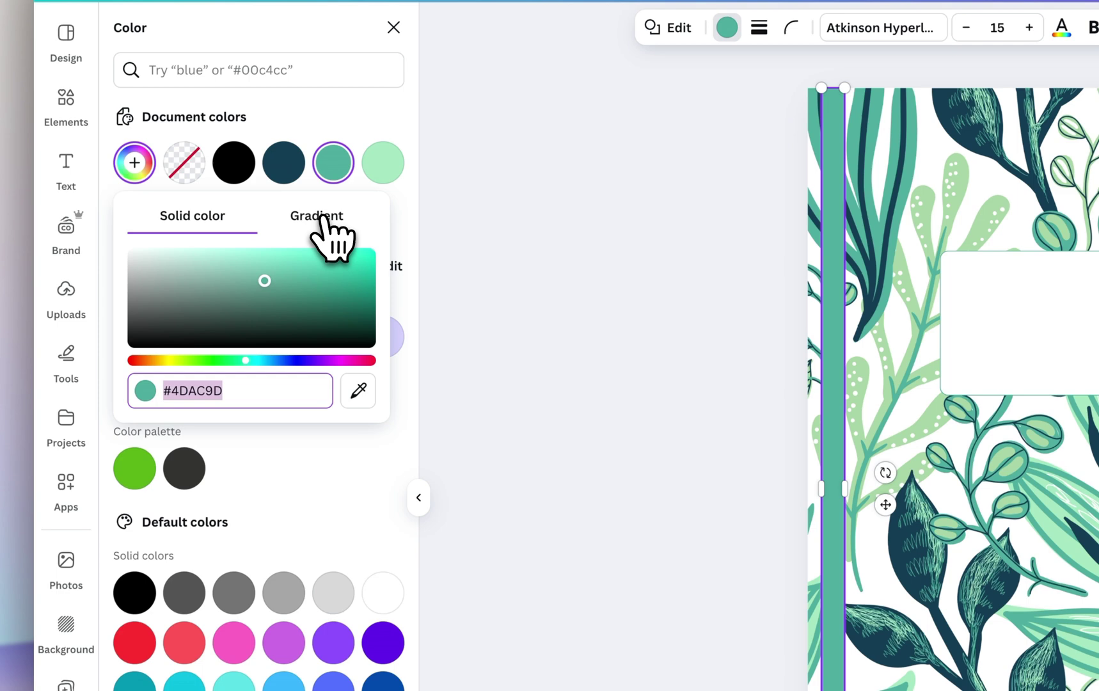
click(320, 217)
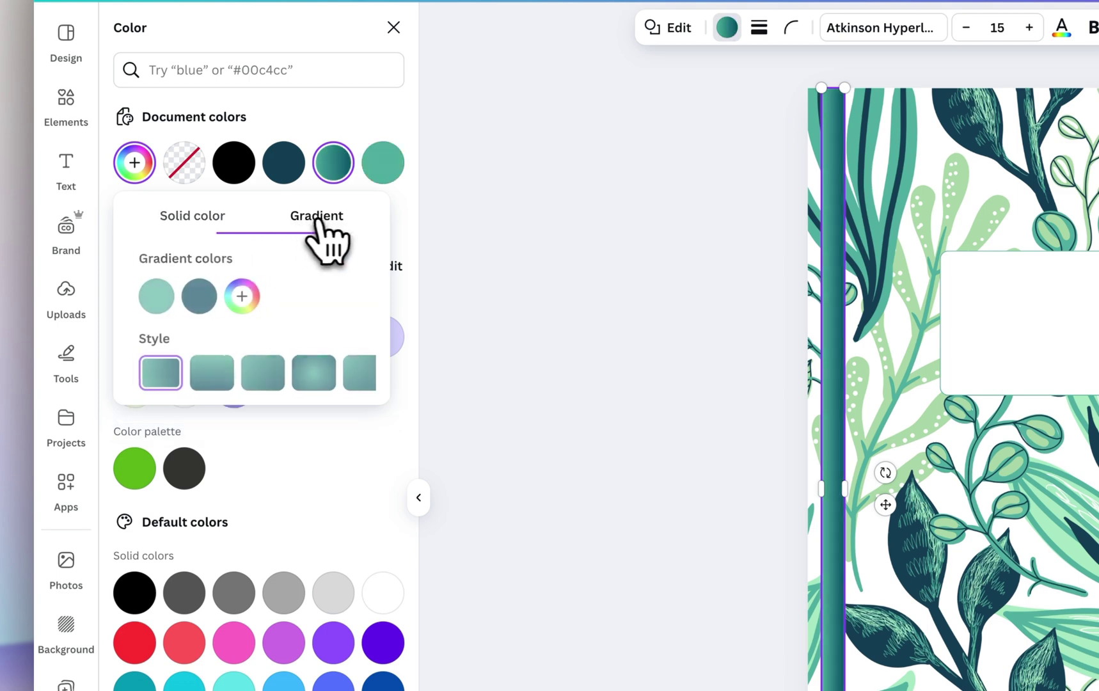
click(145, 297)
drag(208, 404, 216, 478)
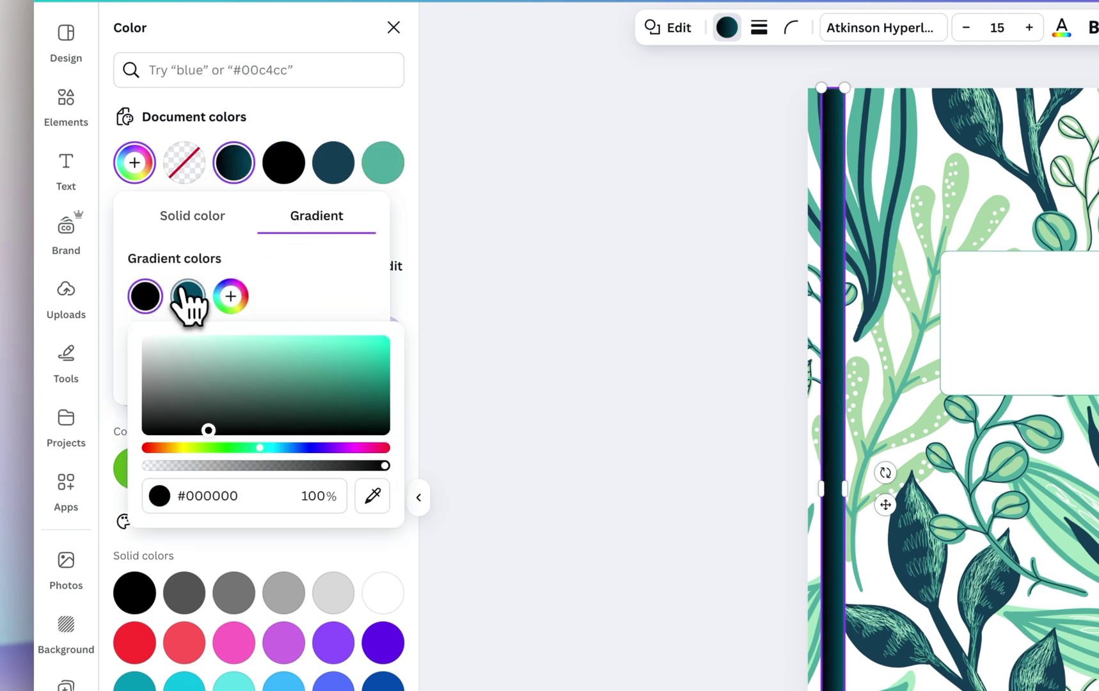
click(189, 299)
drag(252, 396, 286, 442)
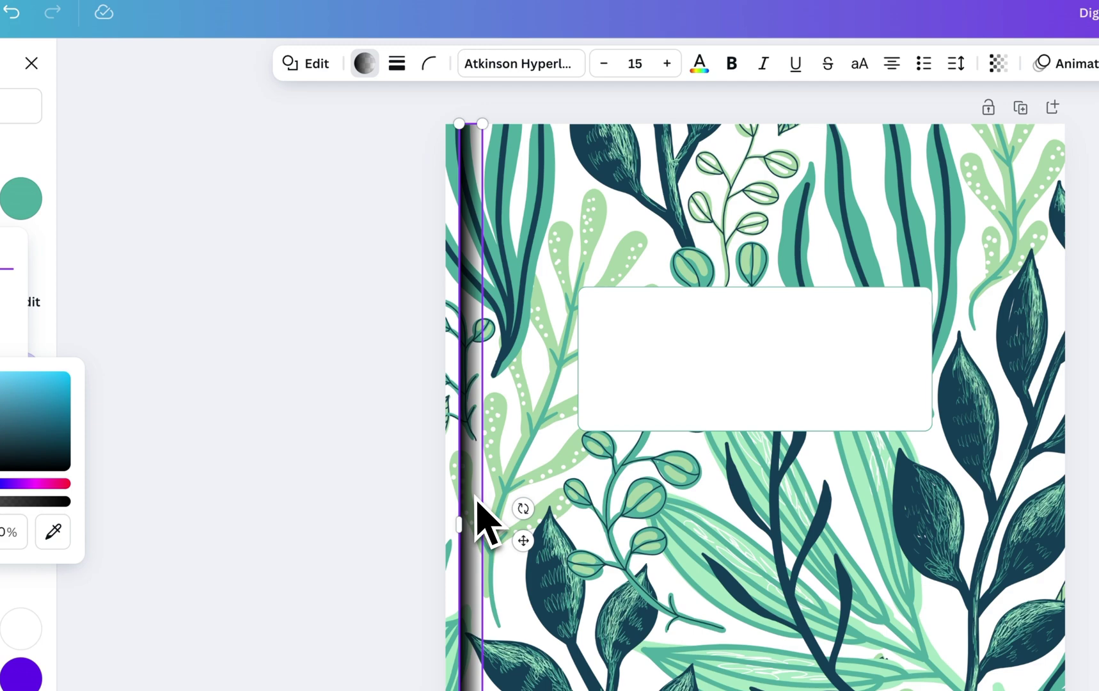
Shift the gradient strip slightly inward from the cover's left edge and make it more transparent
drag(477, 501, 496, 502)
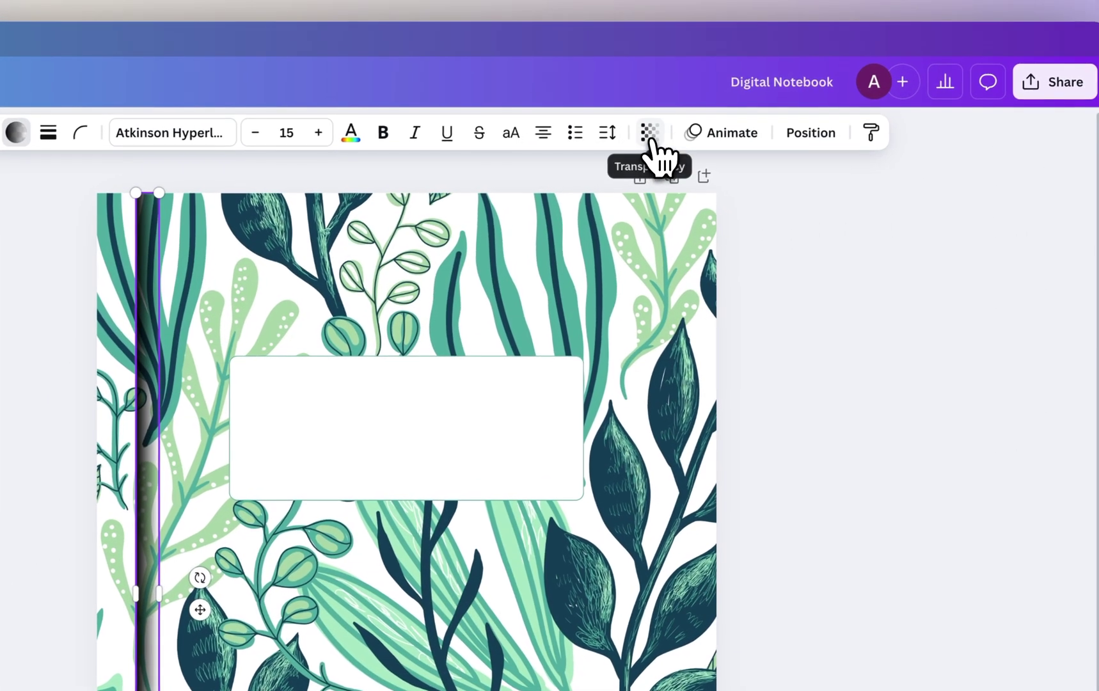
click(668, 130)
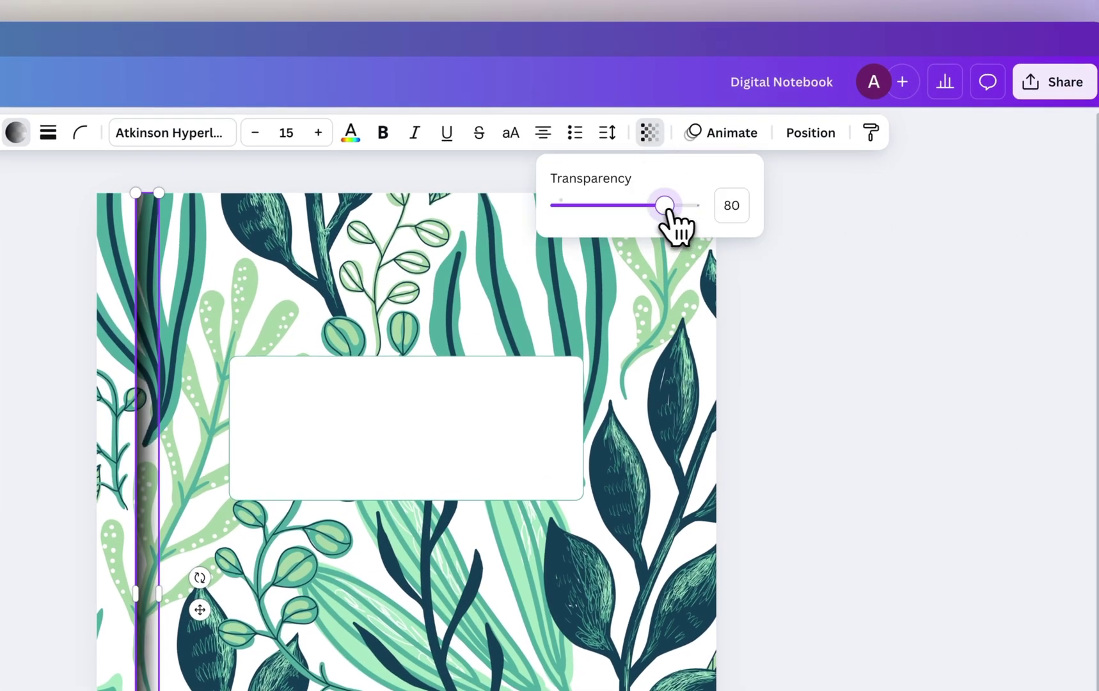
drag(647, 210, 649, 217)
click(810, 260)
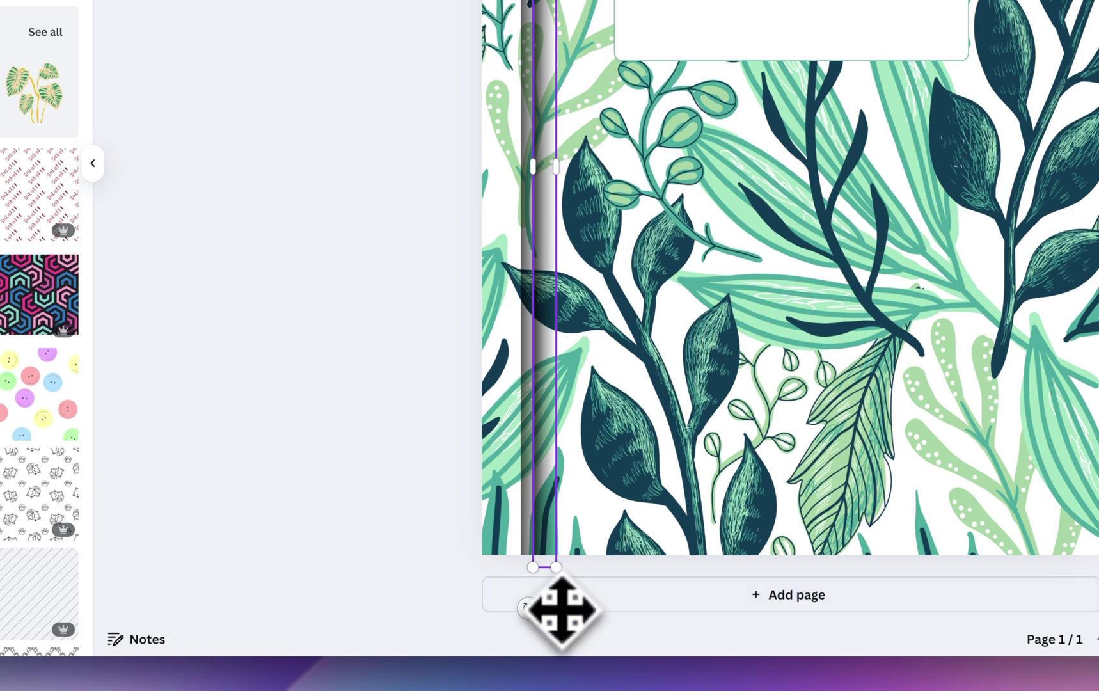
Move the second gradient strip against the first one and reverse the order of its gradient colours so the shading mirrors it
drag(561, 609, 528, 606)
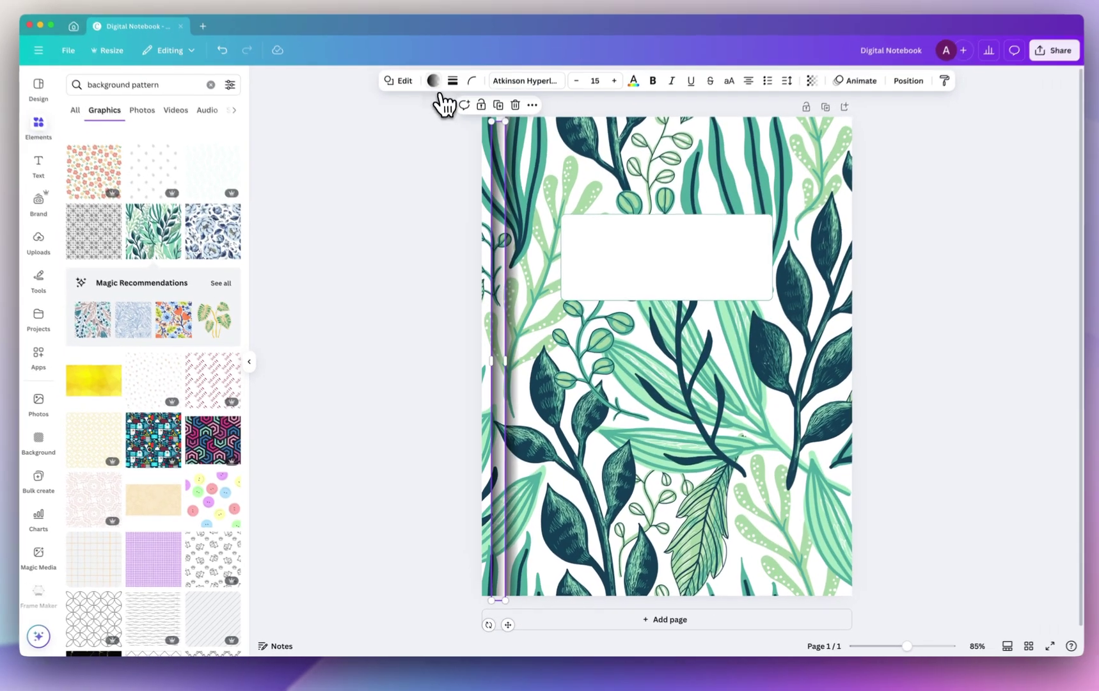
click(435, 99)
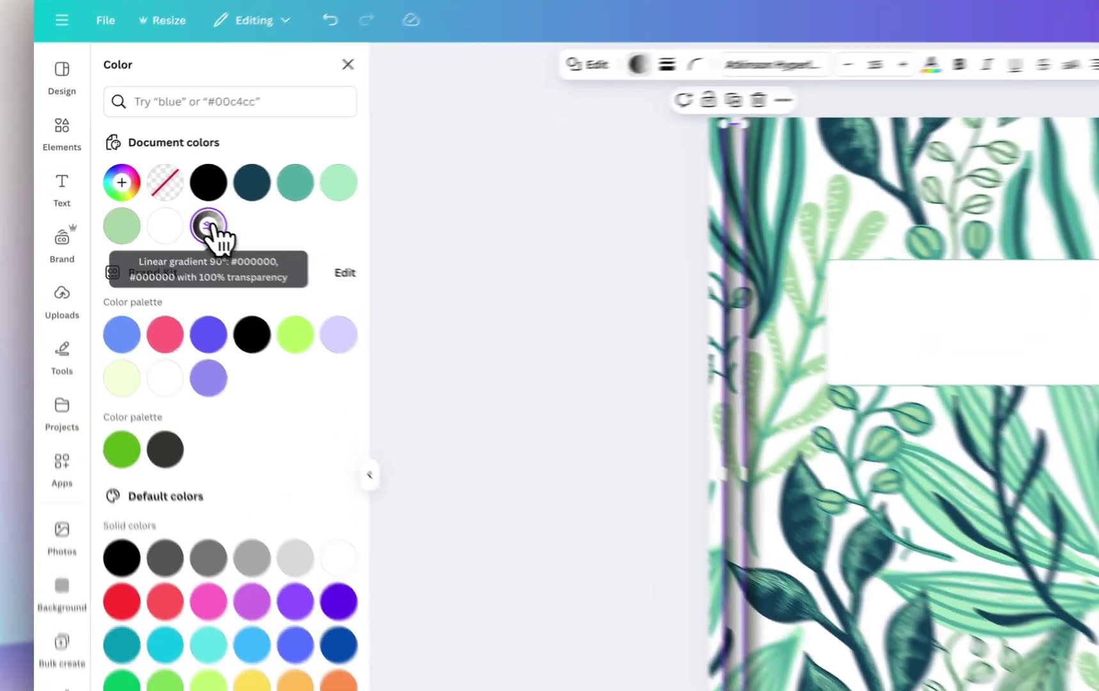
click(150, 206)
drag(102, 255, 100, 254)
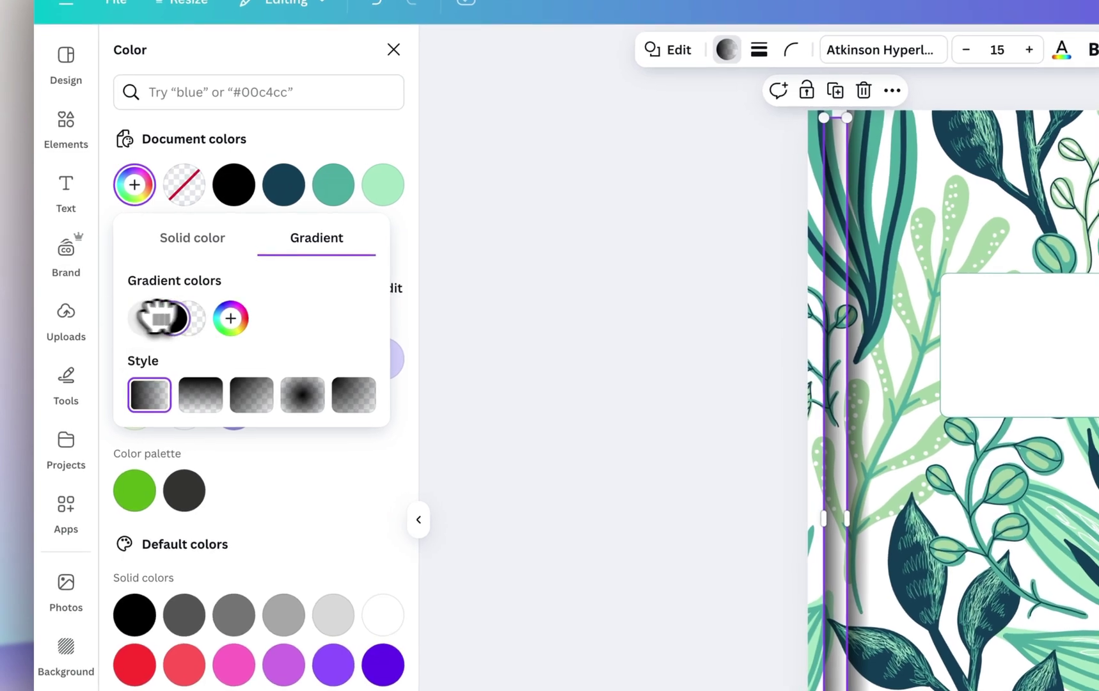
drag(200, 315, 217, 319)
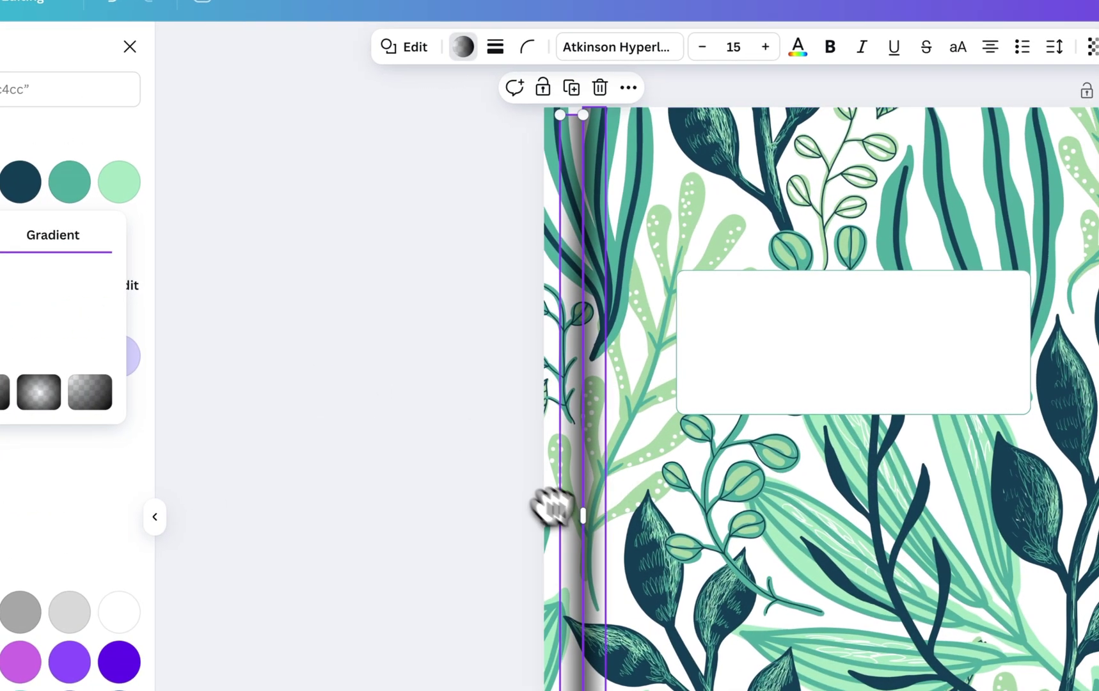
Narrow the reversed gradient strip from its outer edge and shift the white label slightly away from the spine
drag(552, 508, 570, 517)
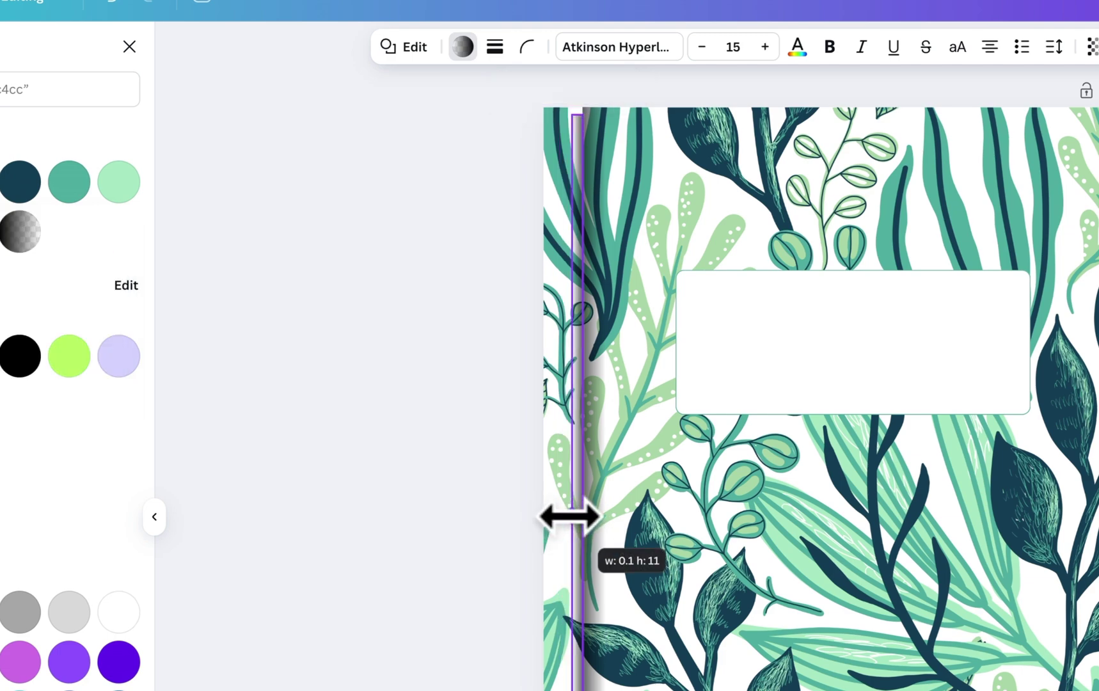
click(512, 518)
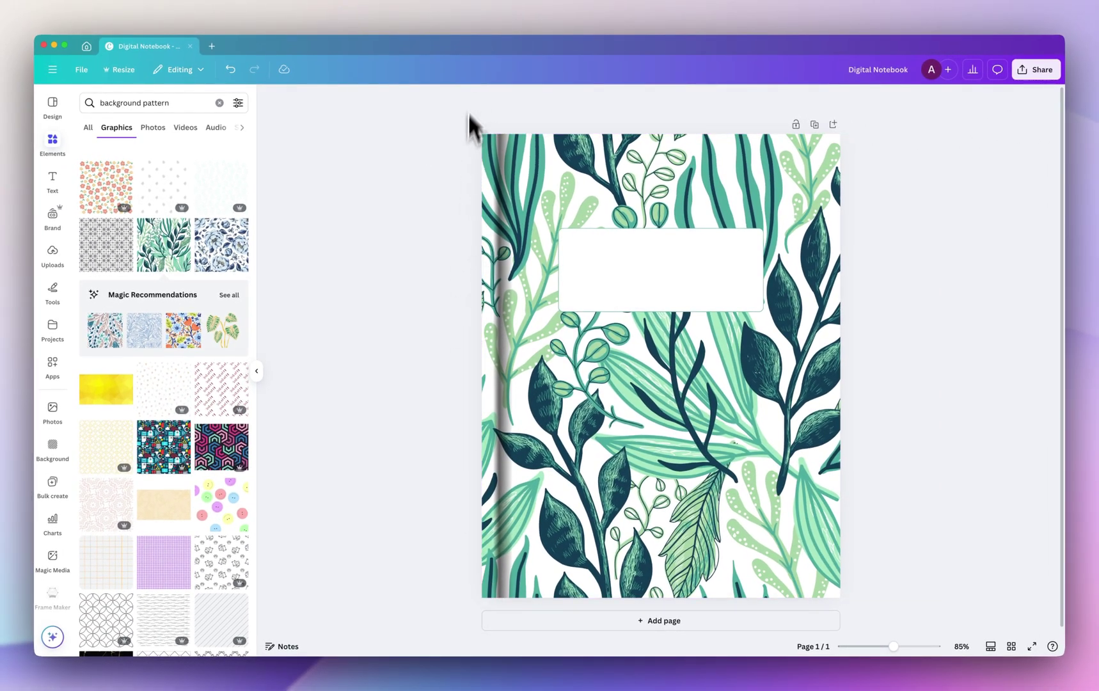
click(686, 267)
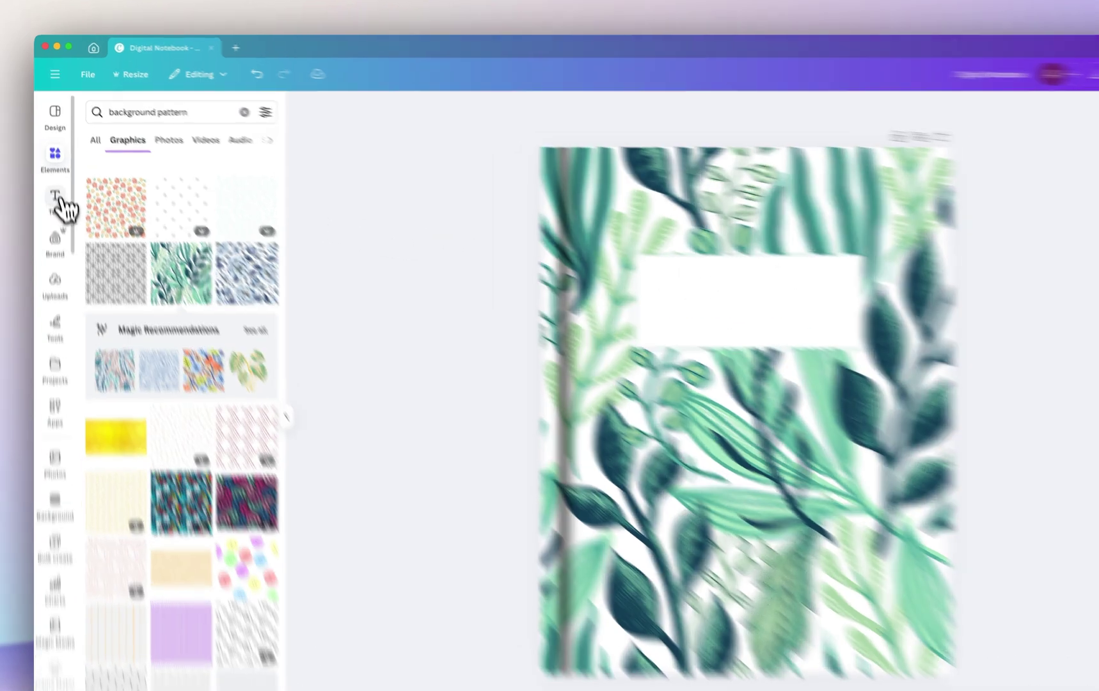
Add the "We're Hiring!" font combination to the cover and shrink it to a font size of 59.1 inside the white label
click(53, 182)
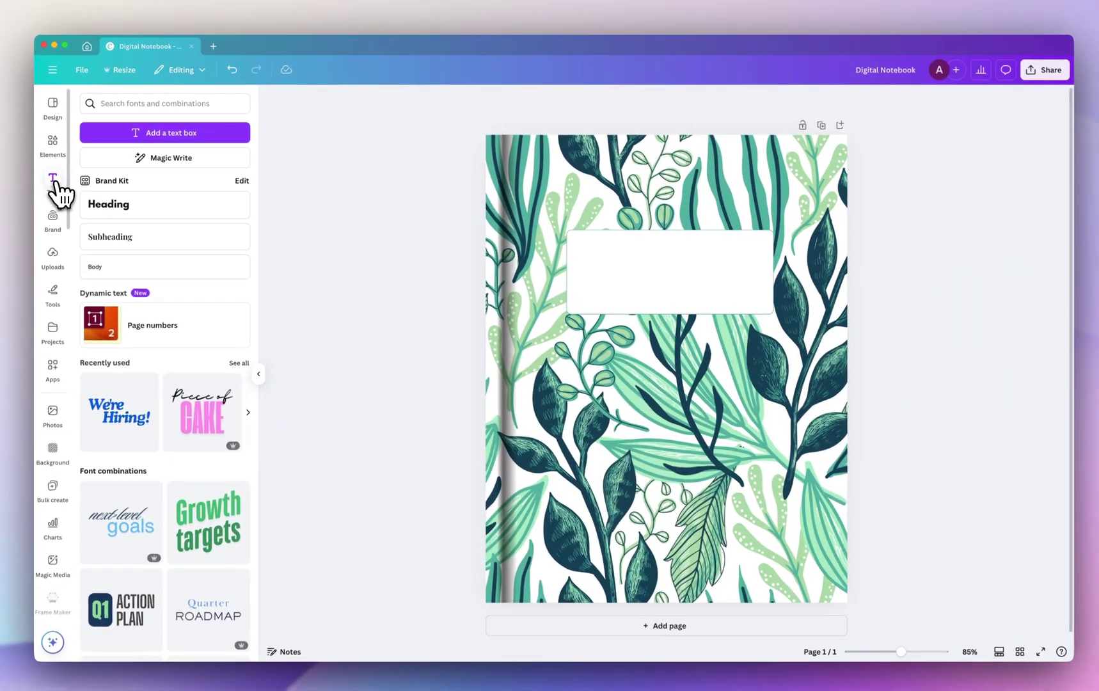
scroll(204, 296, down, 4)
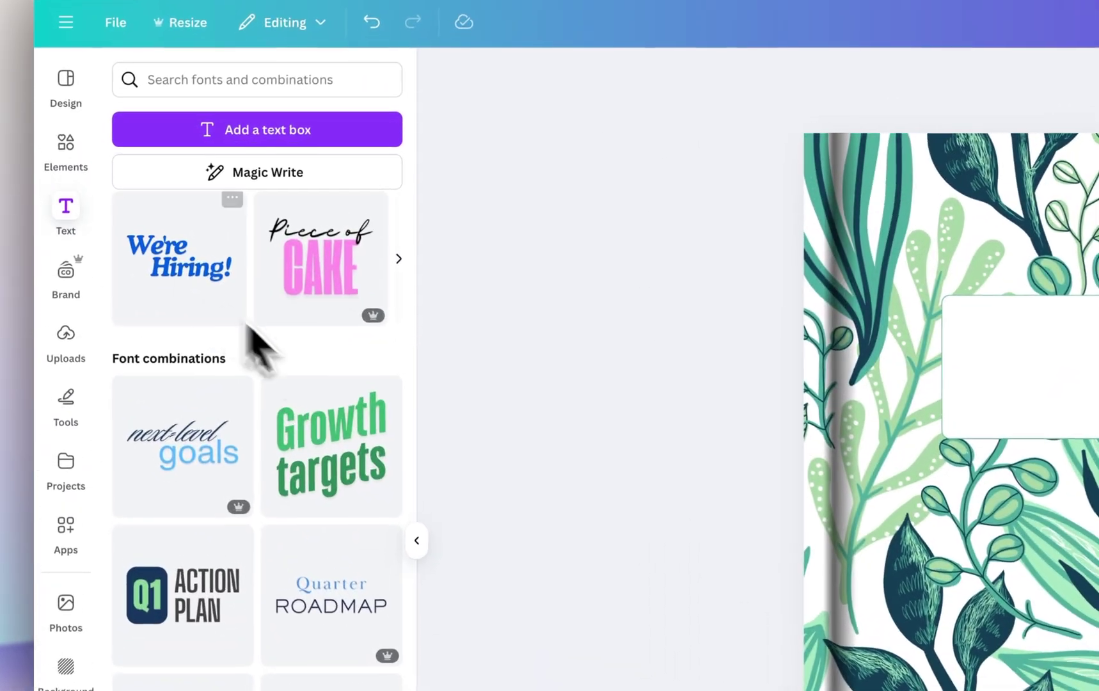
scroll(303, 368, down, 5)
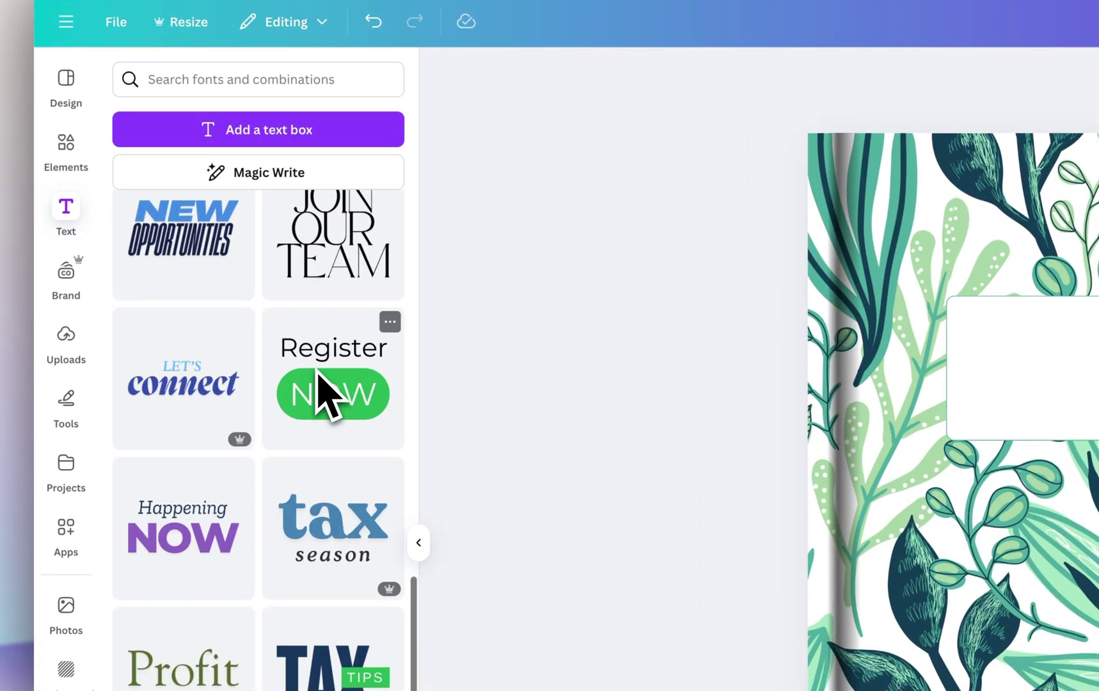
scroll(327, 395, down, 10)
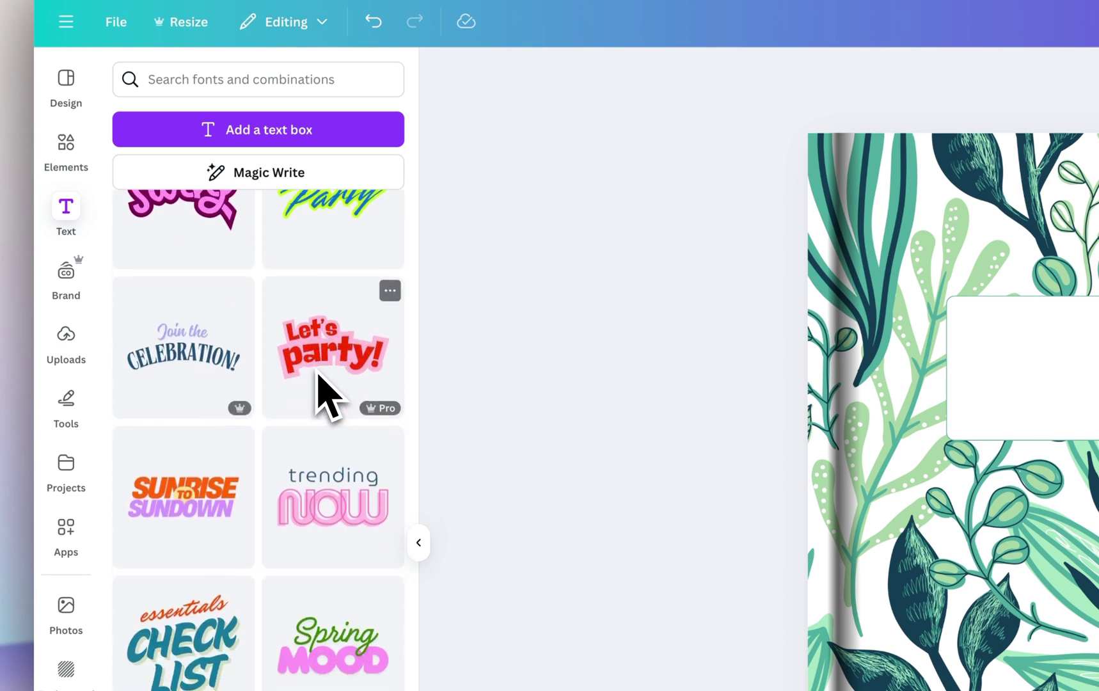
scroll(328, 396, down, 6)
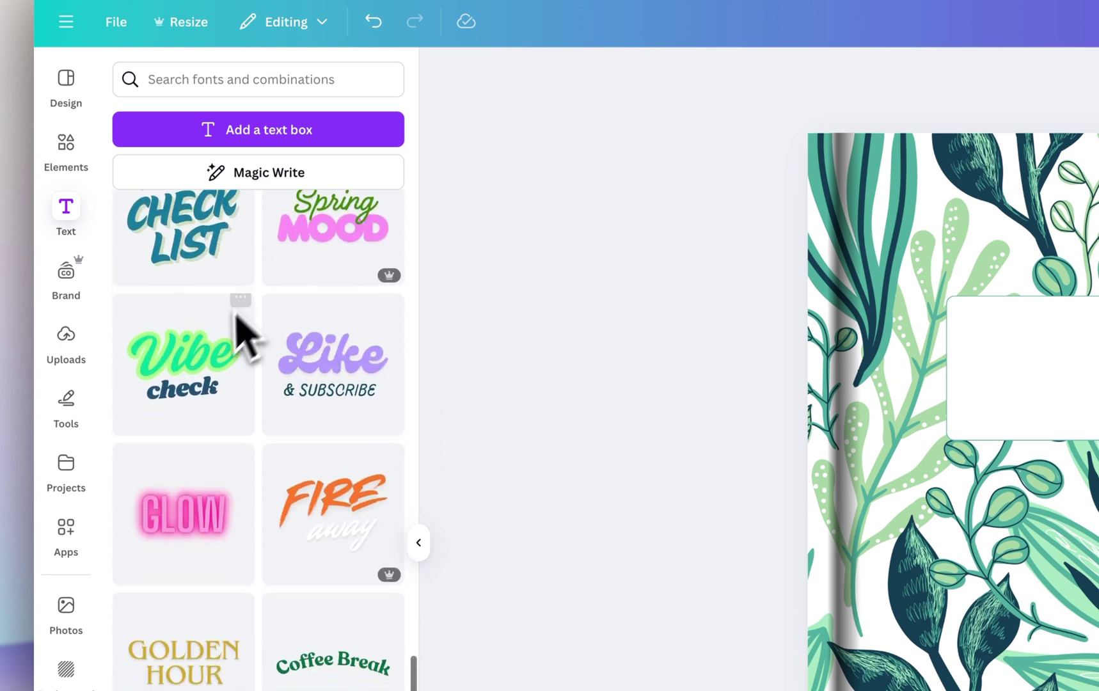
scroll(243, 359, down, 5)
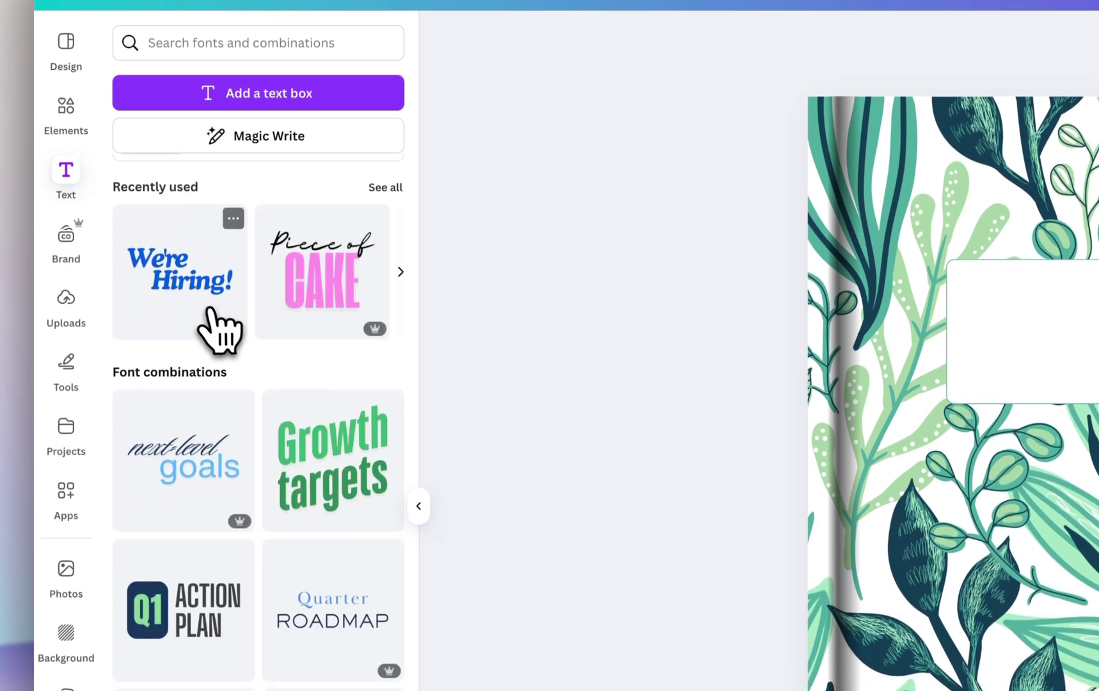
click(199, 320)
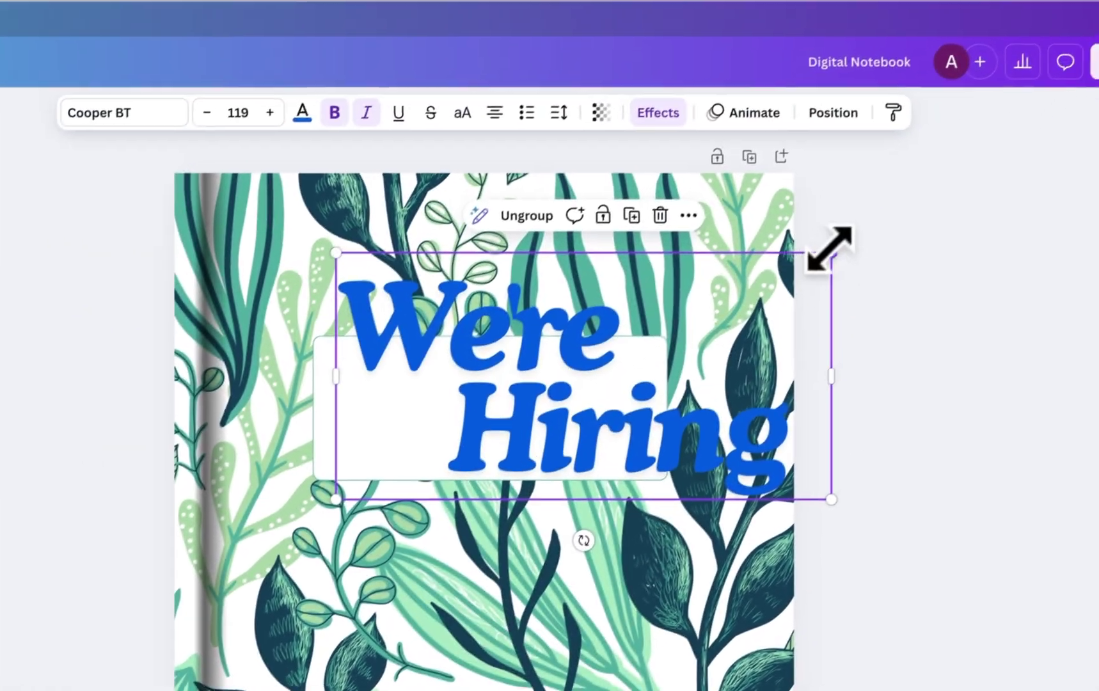
drag(829, 245, 588, 386)
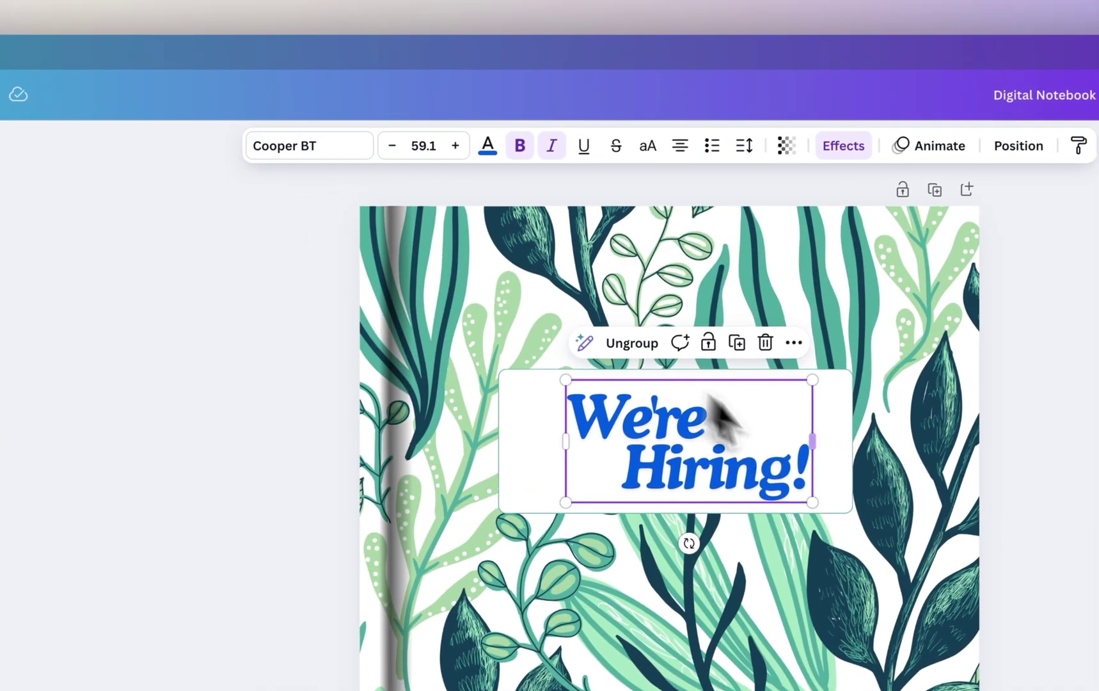
Ungroup the text, delete the "Hiring!" line and replace the remaining line with "My Notes"
click(650, 347)
click(1084, 466)
click(748, 475)
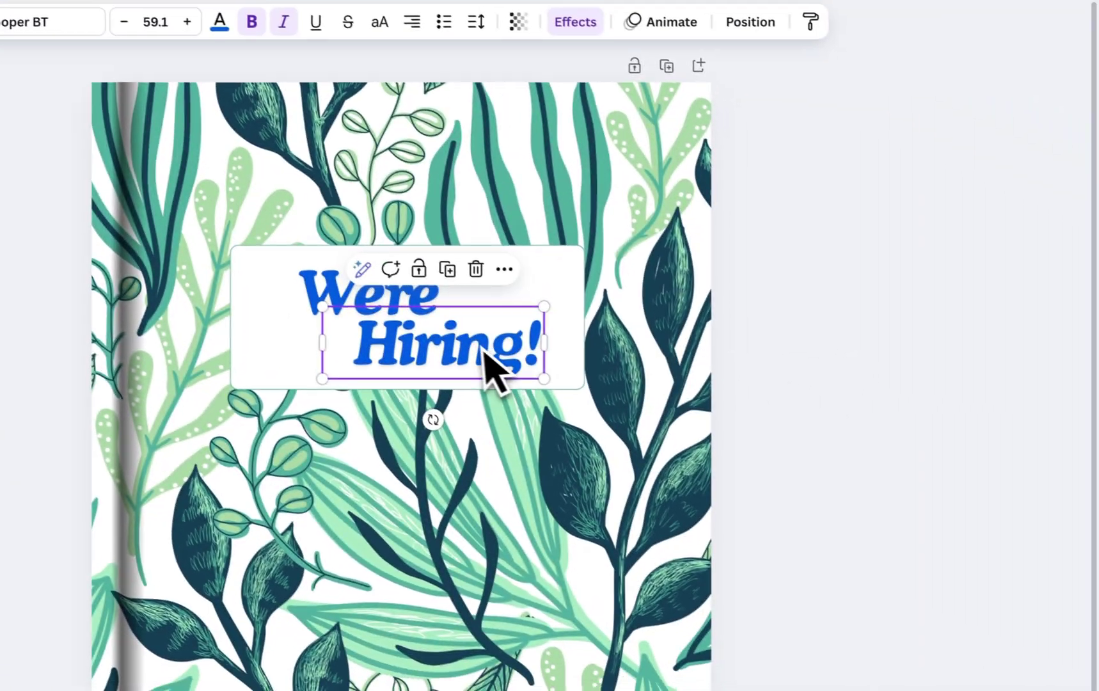
key(Delete)
double_click(382, 289)
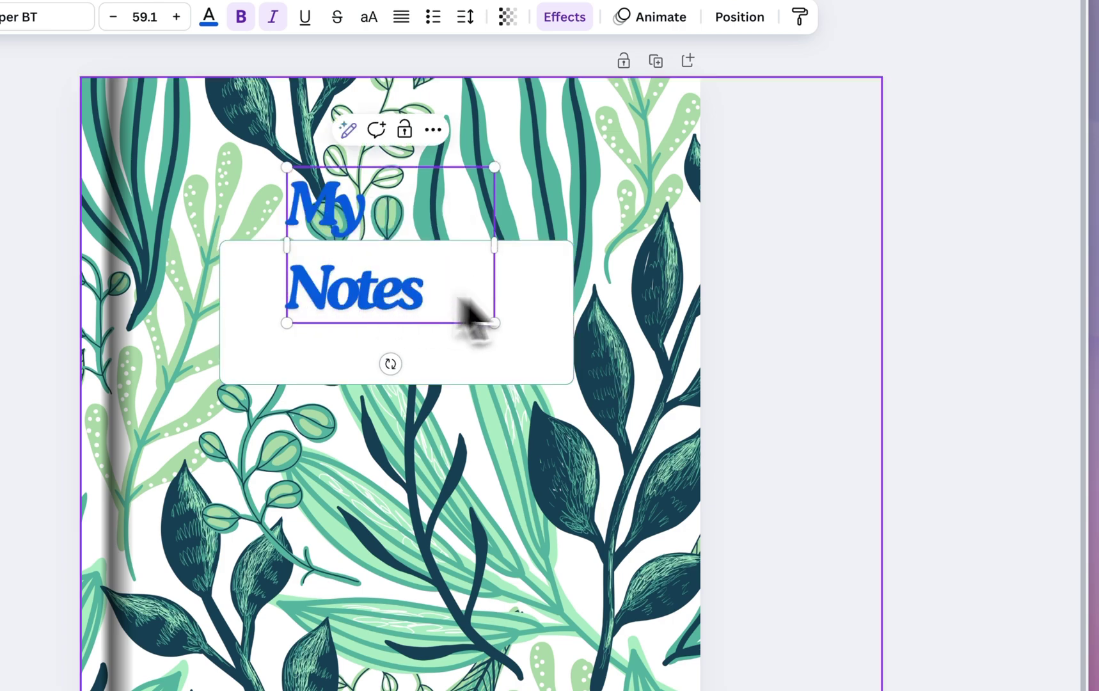
Format the title as a single centred line in teal green capitals with looser letter spacing
drag(494, 251, 555, 251)
click(401, 16)
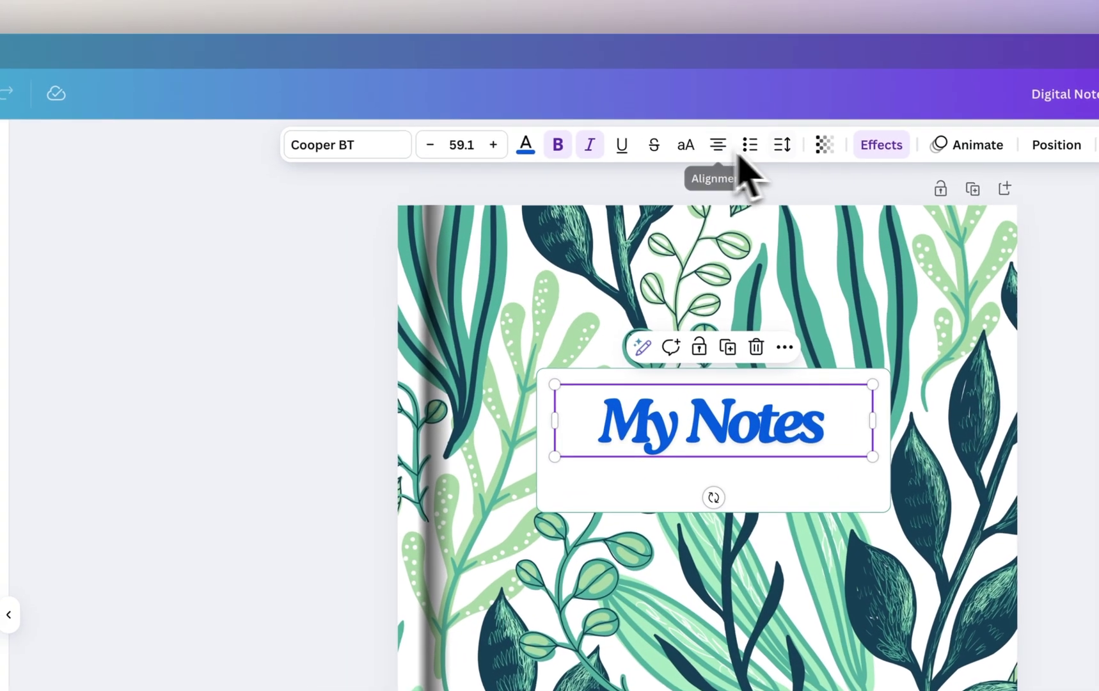
click(786, 146)
click(529, 146)
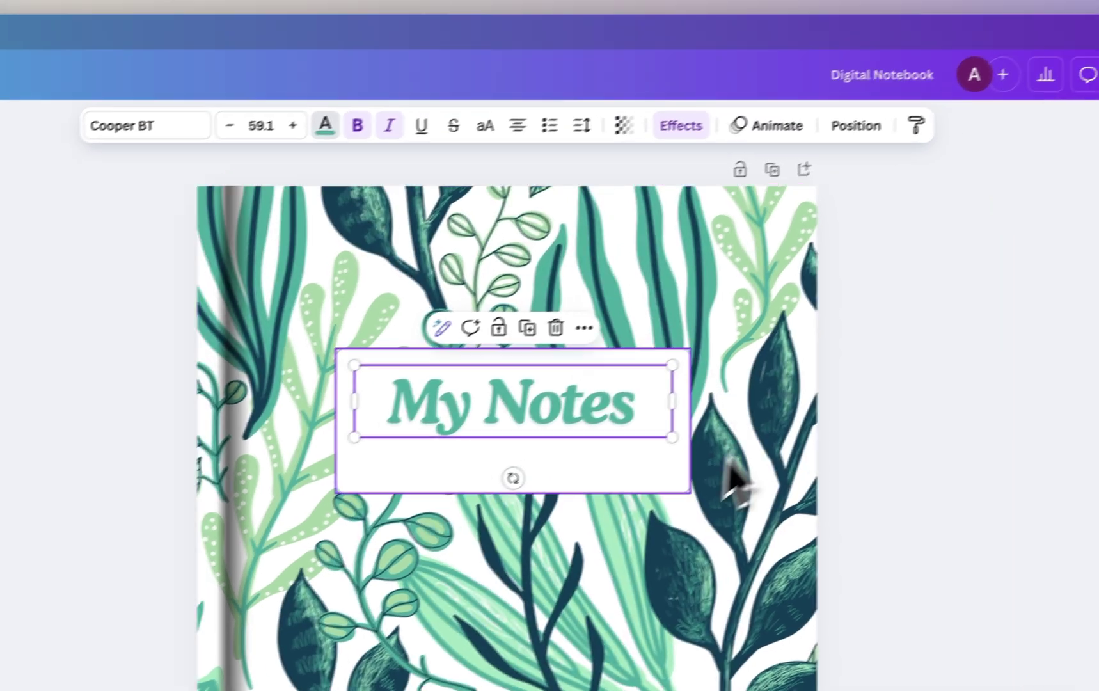
click(647, 481)
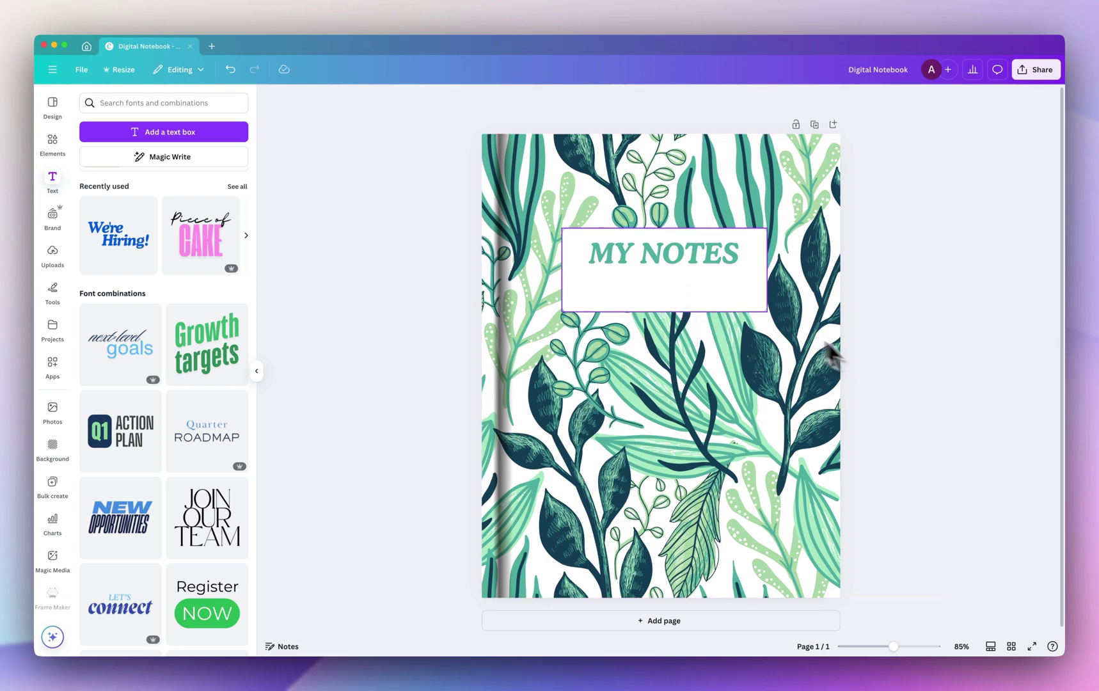
Add a horizontal line beneath the title, stretch it across most of the label and reduce it to the minimum line weight
key(l)
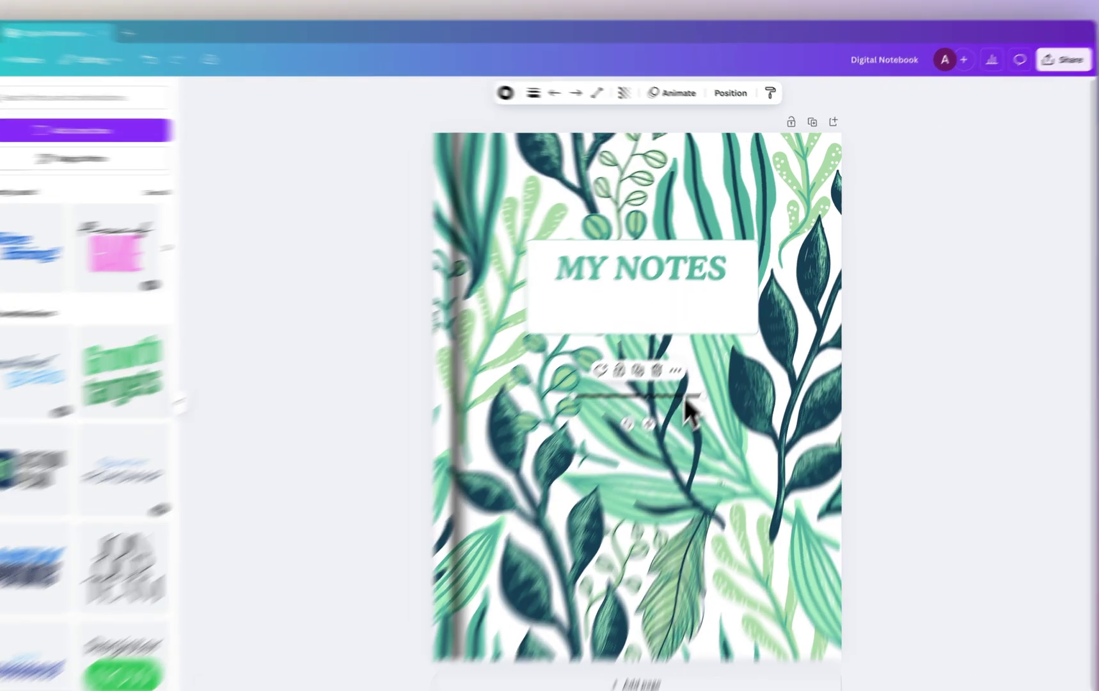
drag(709, 367, 684, 288)
drag(592, 389, 591, 389)
drag(689, 393, 689, 393)
click(378, 67)
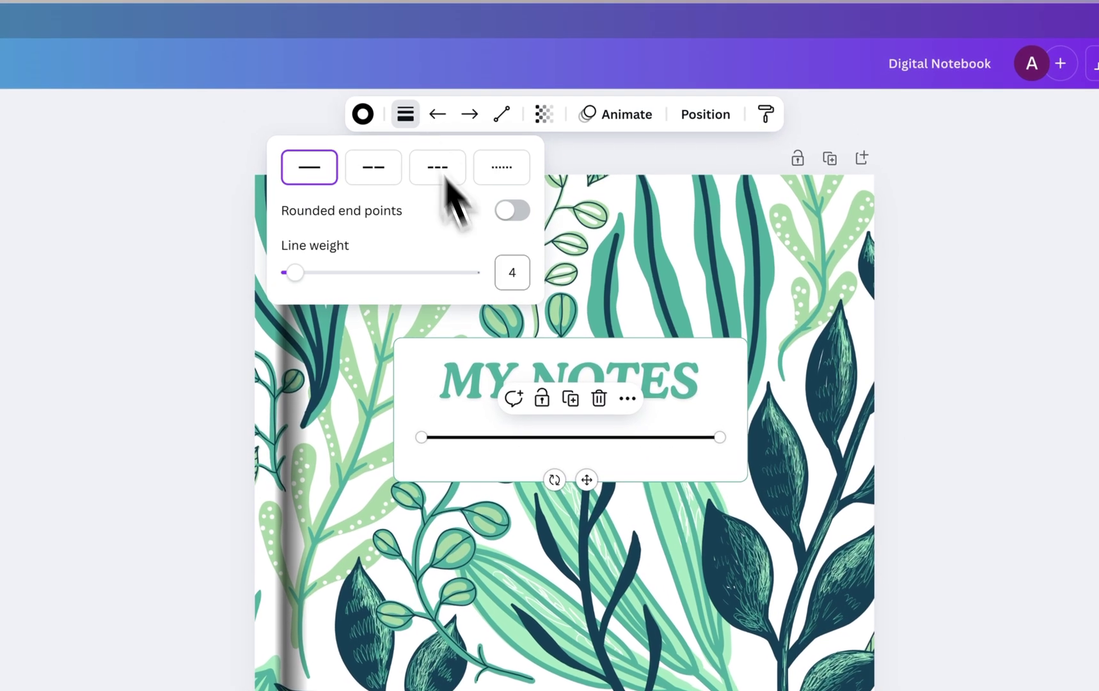
click(519, 285)
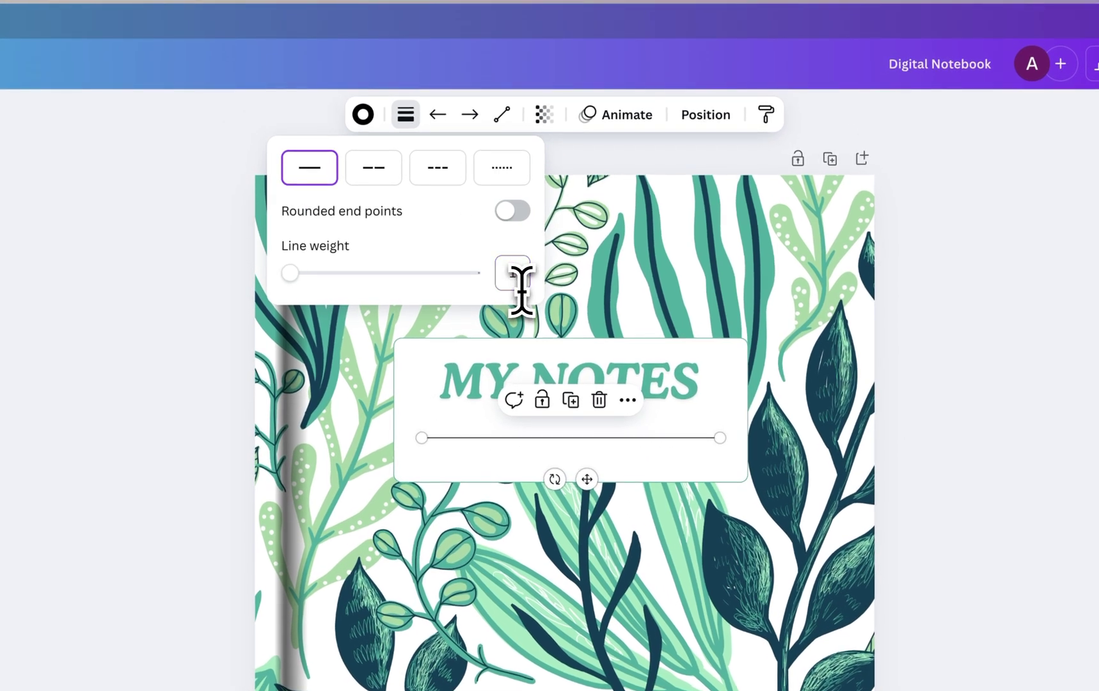
Duplicate the line directly below the first one and extend the label's lower edge to fit both lines
click(574, 404)
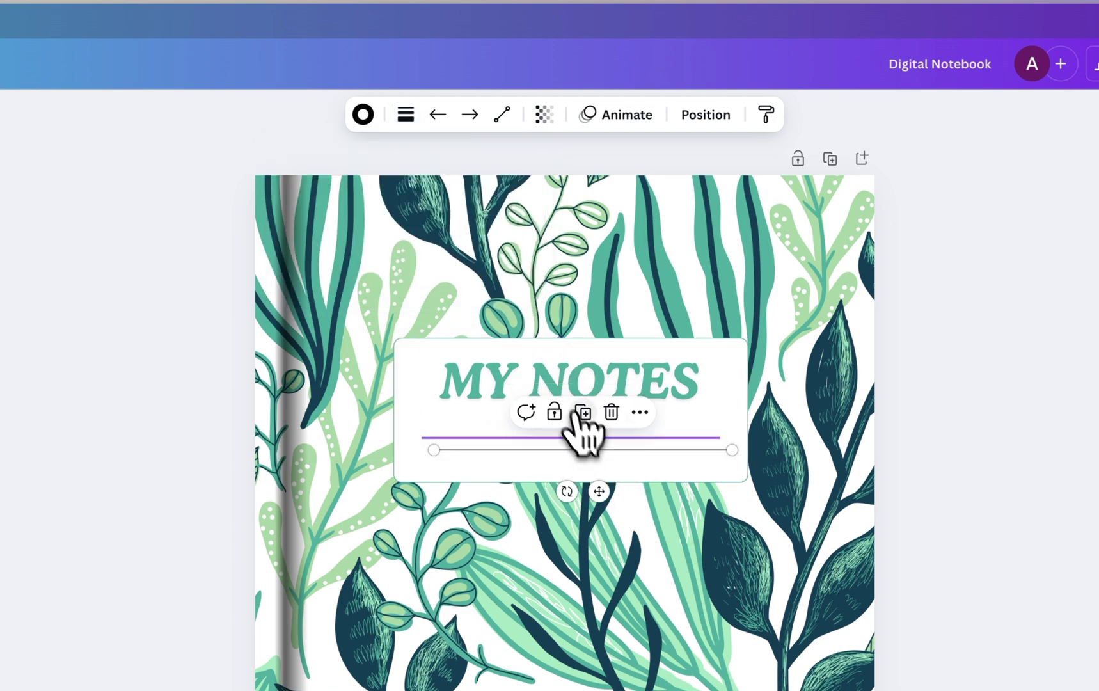
drag(606, 497, 585, 500)
click(745, 466)
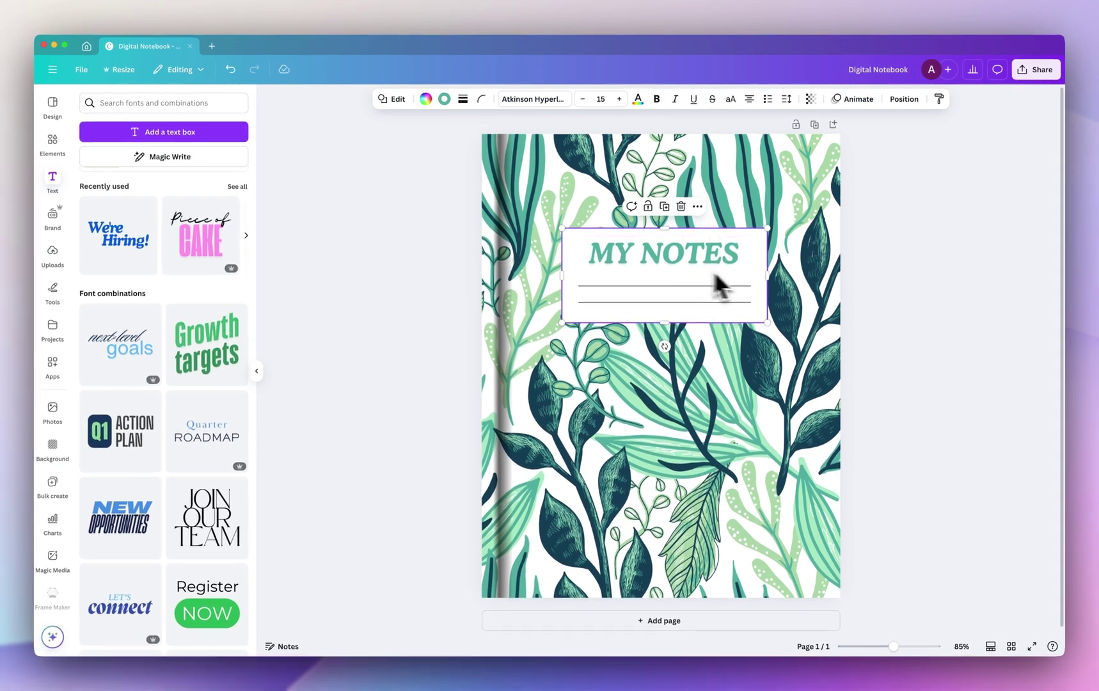
click(737, 304)
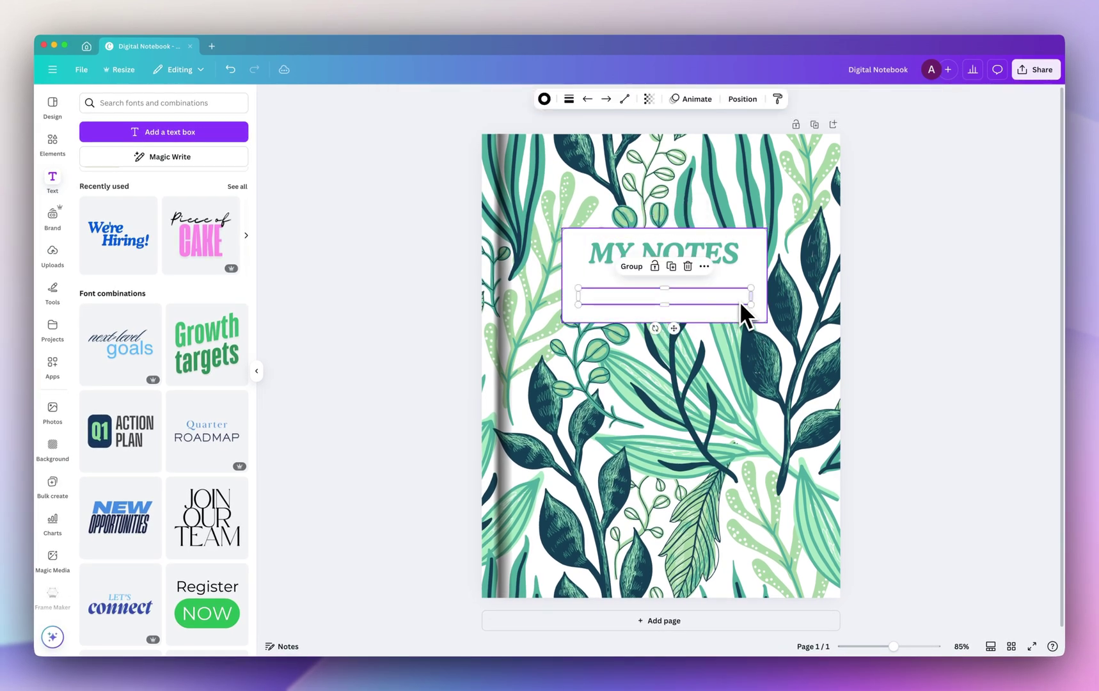
click(925, 302)
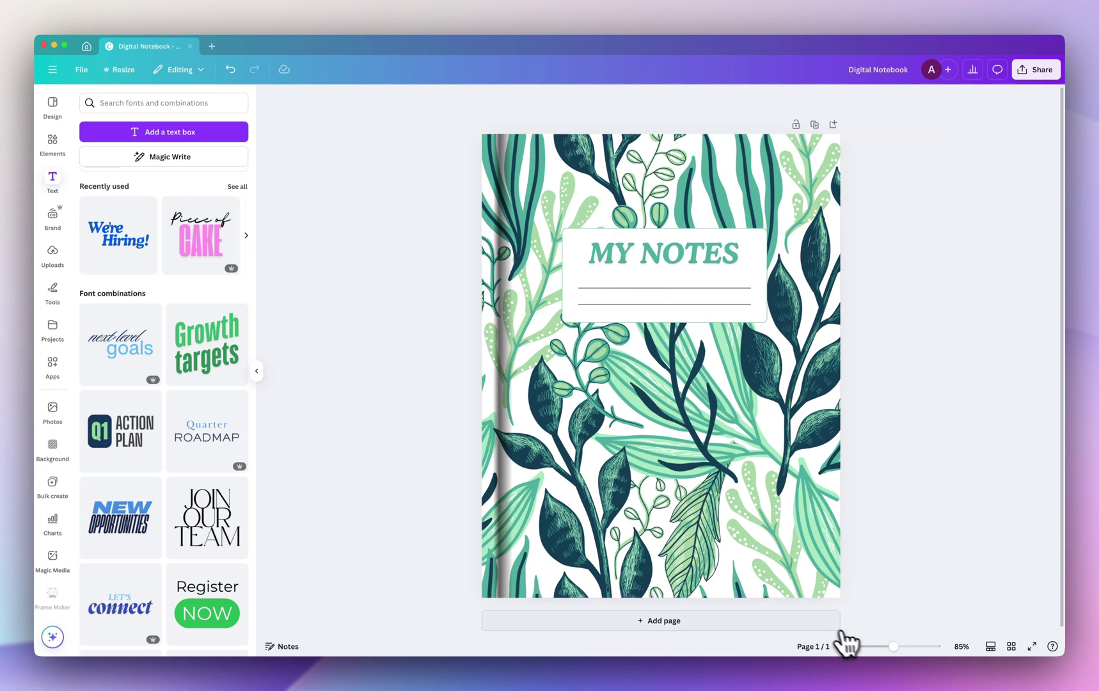
Add a blank second page after the cover
click(797, 619)
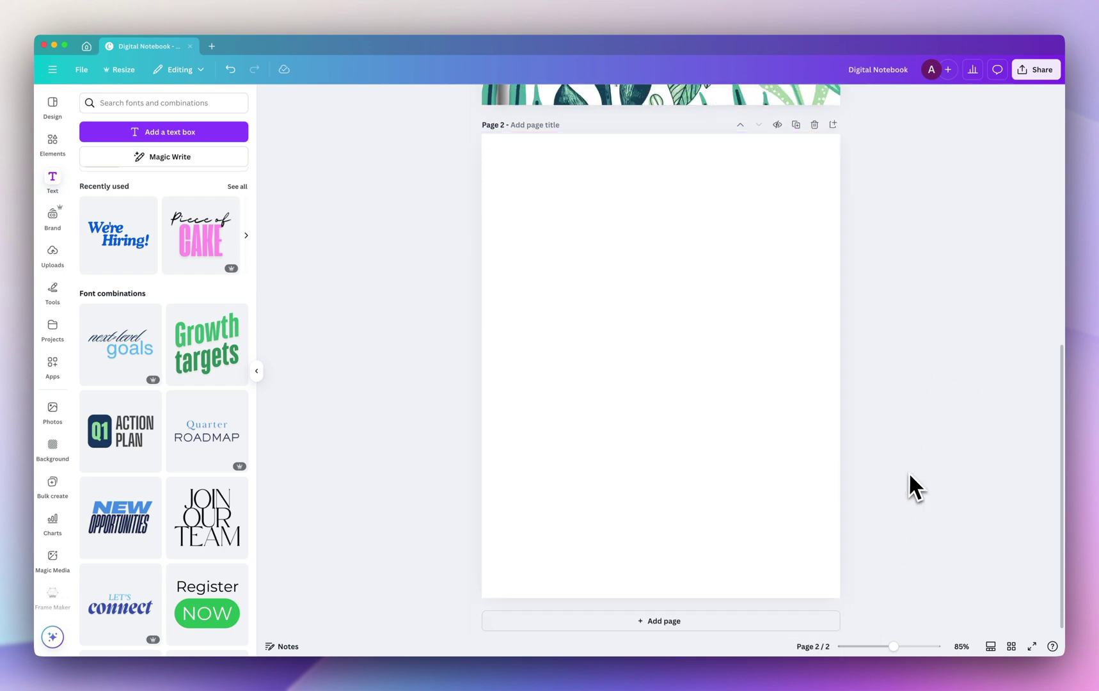
scroll(880, 416, up, 4)
scroll(881, 417, down, 3)
scroll(881, 416, down, 1)
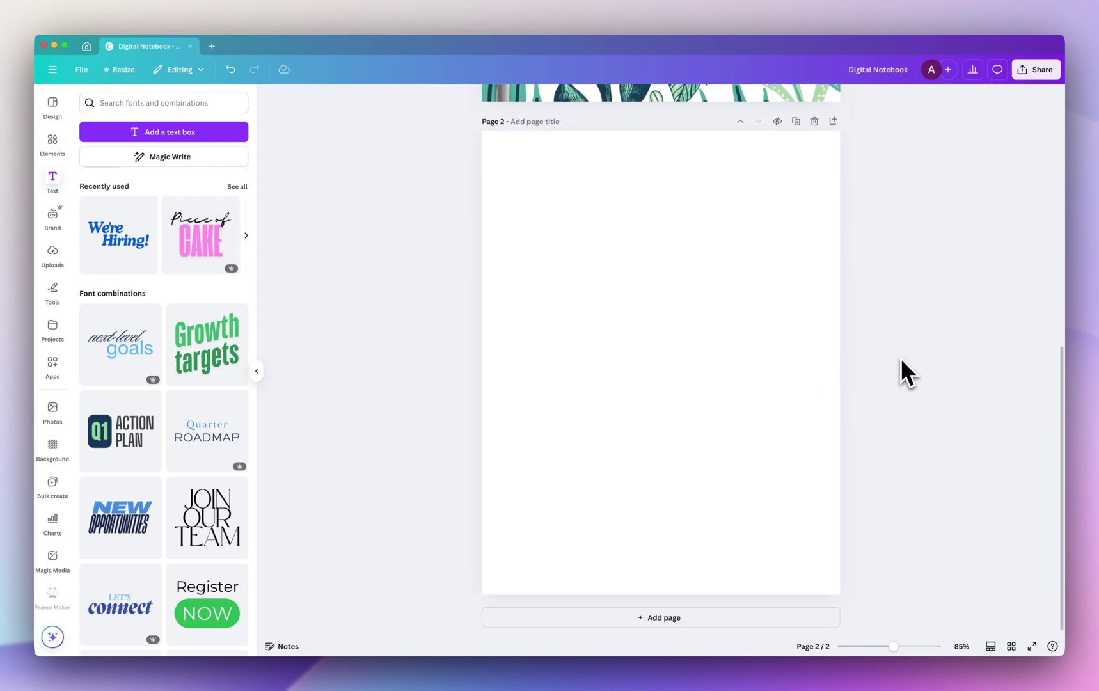
Insert a straight horizontal line about 7.3 in long near the top of page 2 and reduce it to the minimum line weight
key(l)
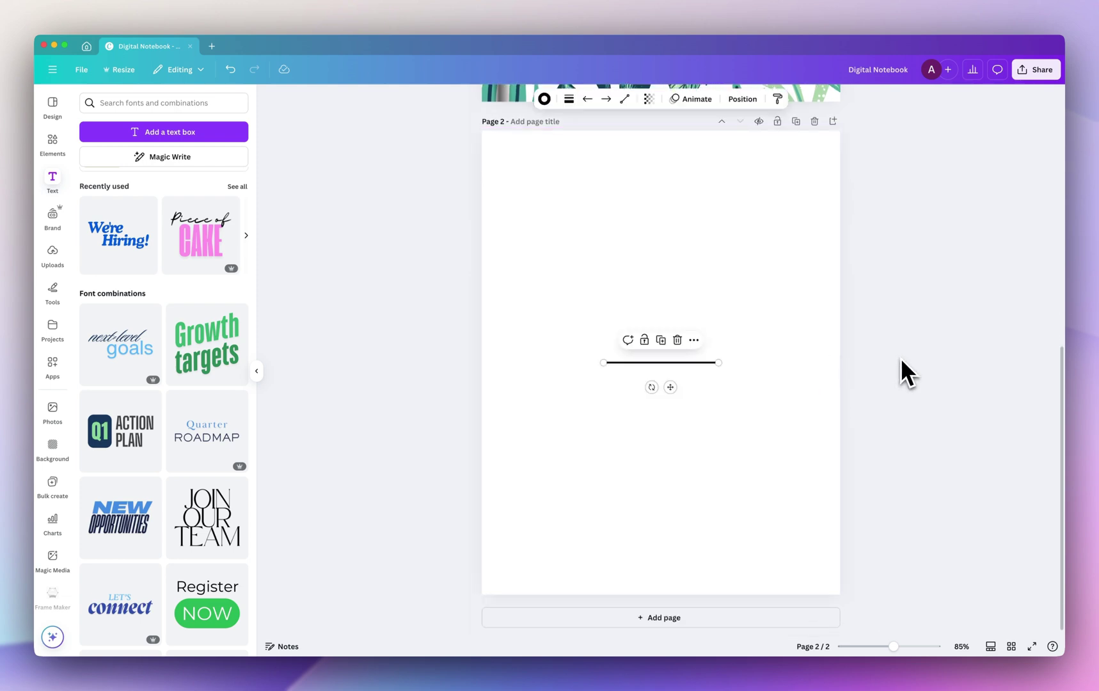
drag(680, 363, 589, 171)
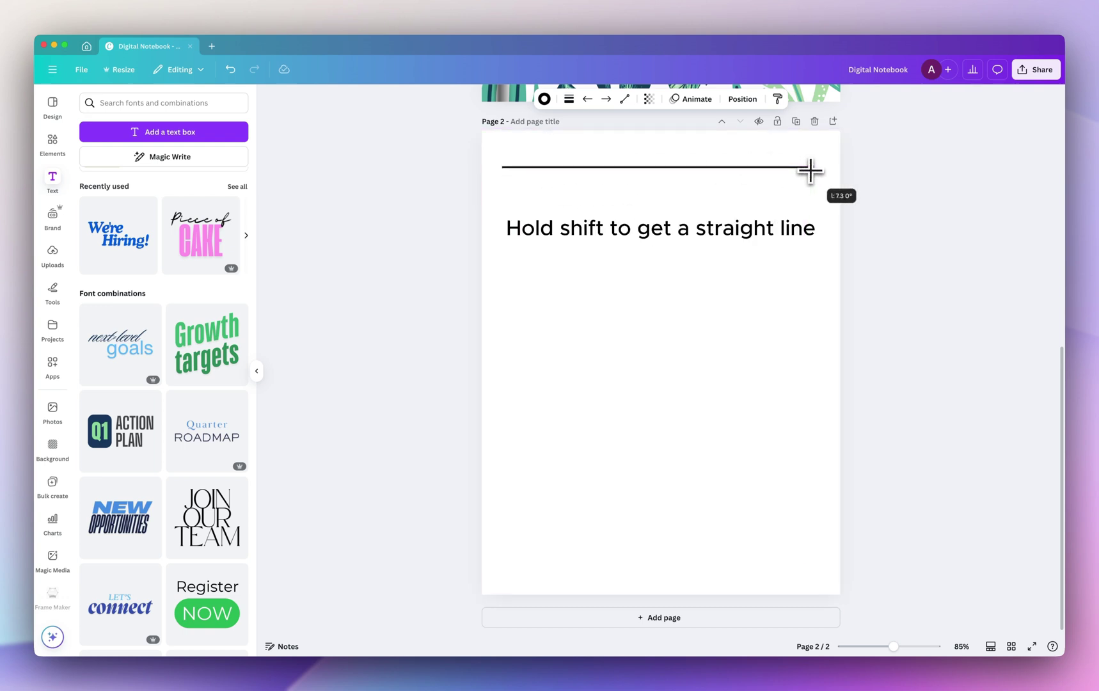
click(568, 100)
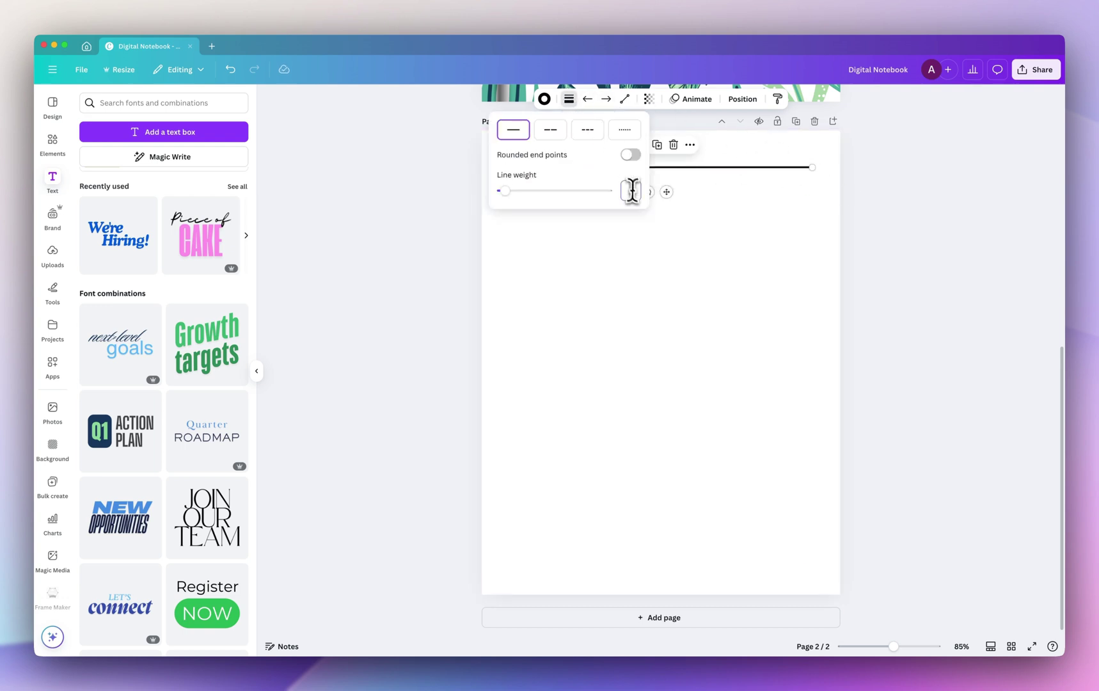
click(705, 239)
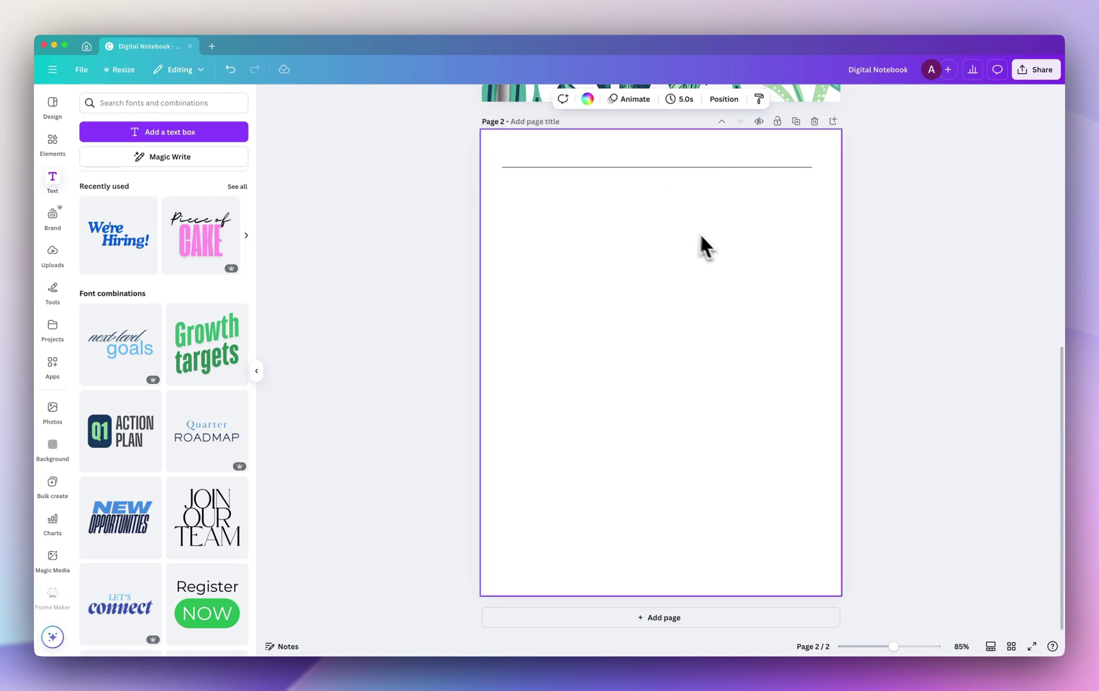
Centre the line across the page, then duplicate it downward at equal spacing to fill page 2 with 20 ruled lines
drag(696, 173, 699, 176)
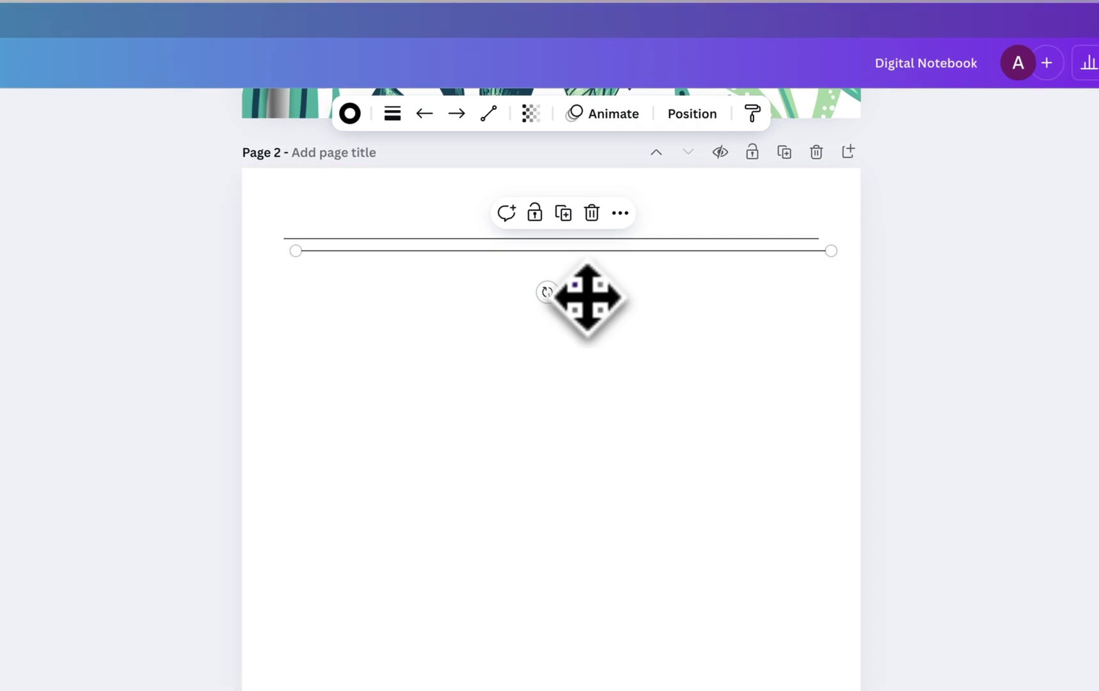
drag(584, 300, 579, 324)
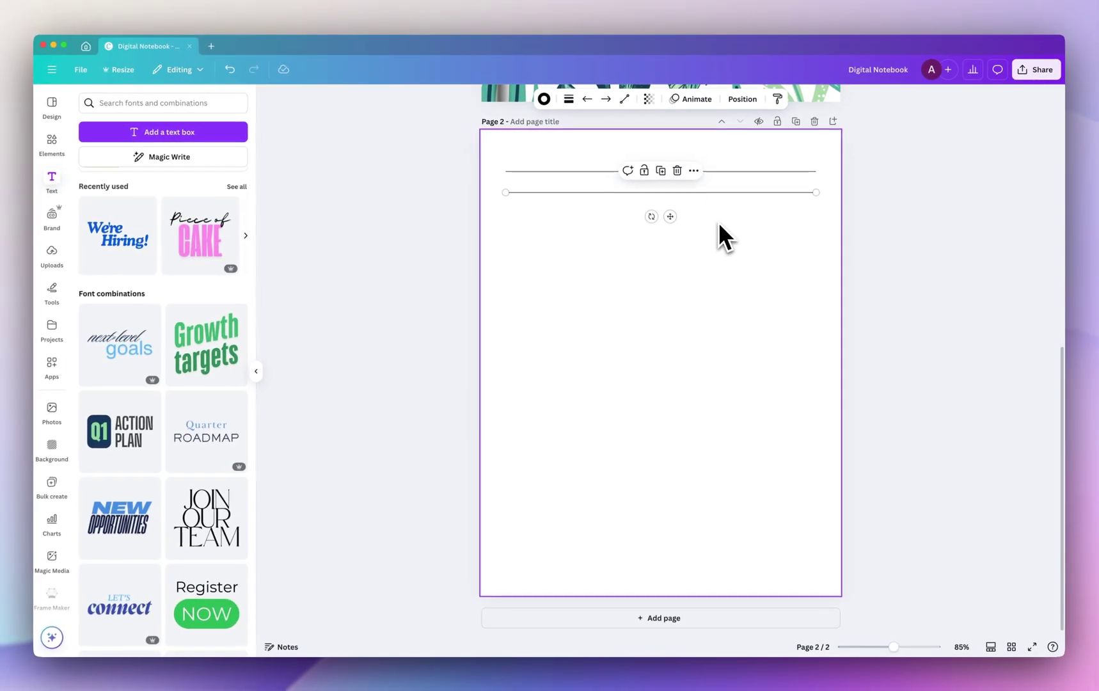
key(super+d)
key(super+d)
key(super+d)
key(super+d)
key(super+d)
key(super+d)
key(super+d)
key(super+d)
key(super+d)
key(super+d)
key(super+d)
key(super+d)
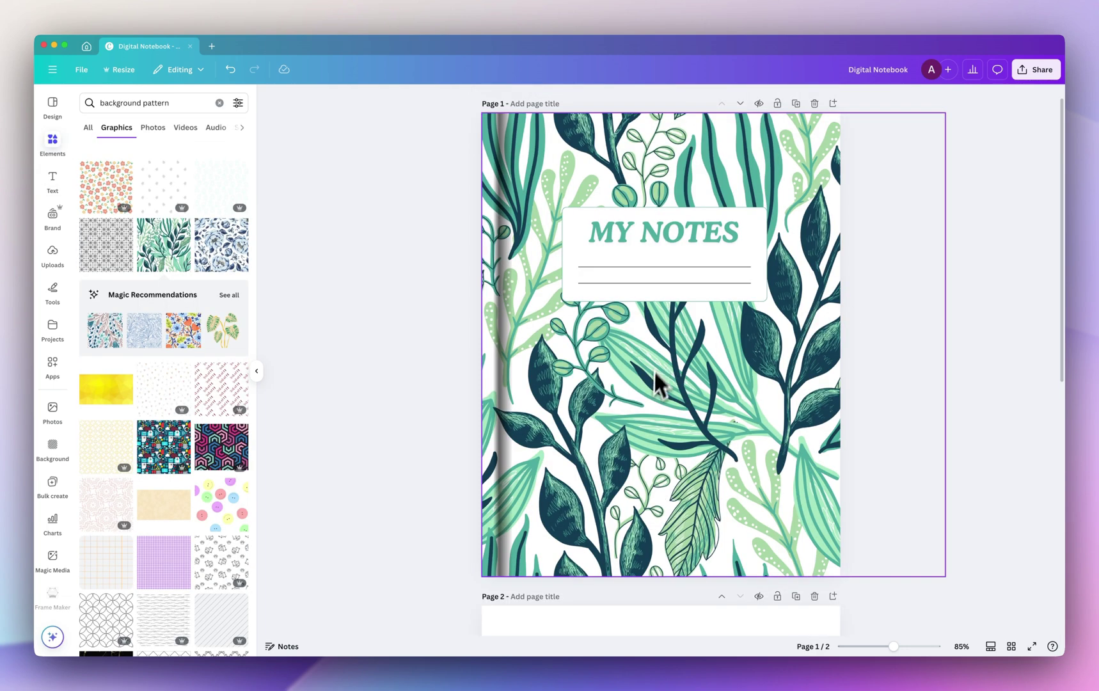
scroll(655, 386, down, 2)
scroll(604, 355, down, 5)
scroll(576, 241, down, 1)
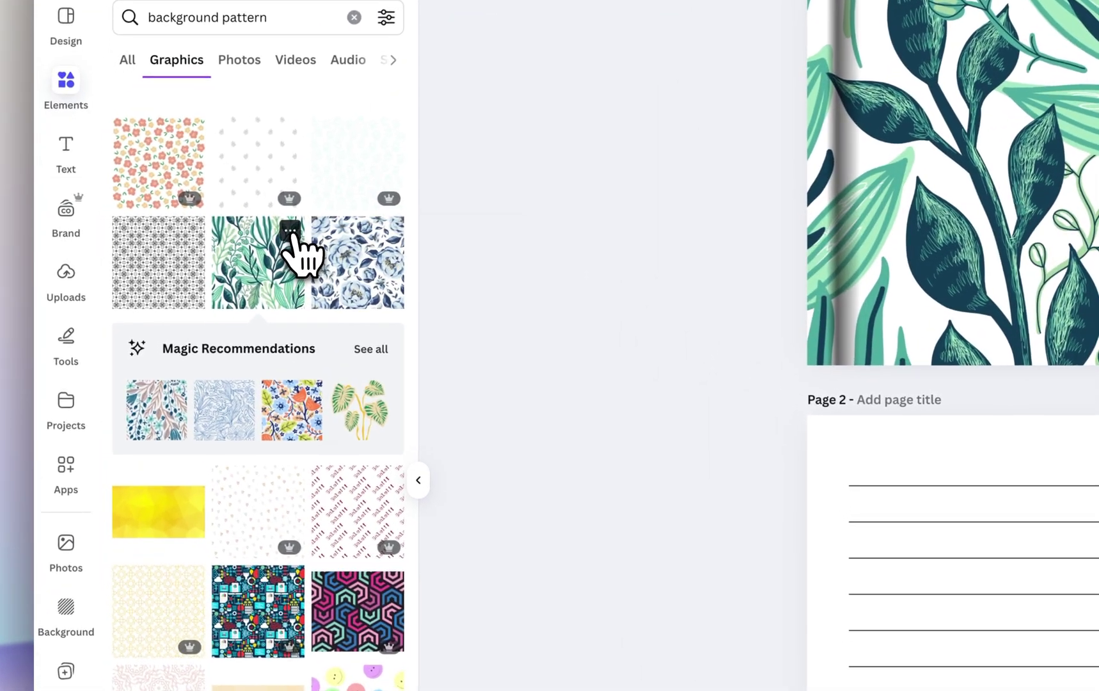
Find graphics similar to the cover's leaves pattern and insert the teal leafy branch on page 2
click(183, 228)
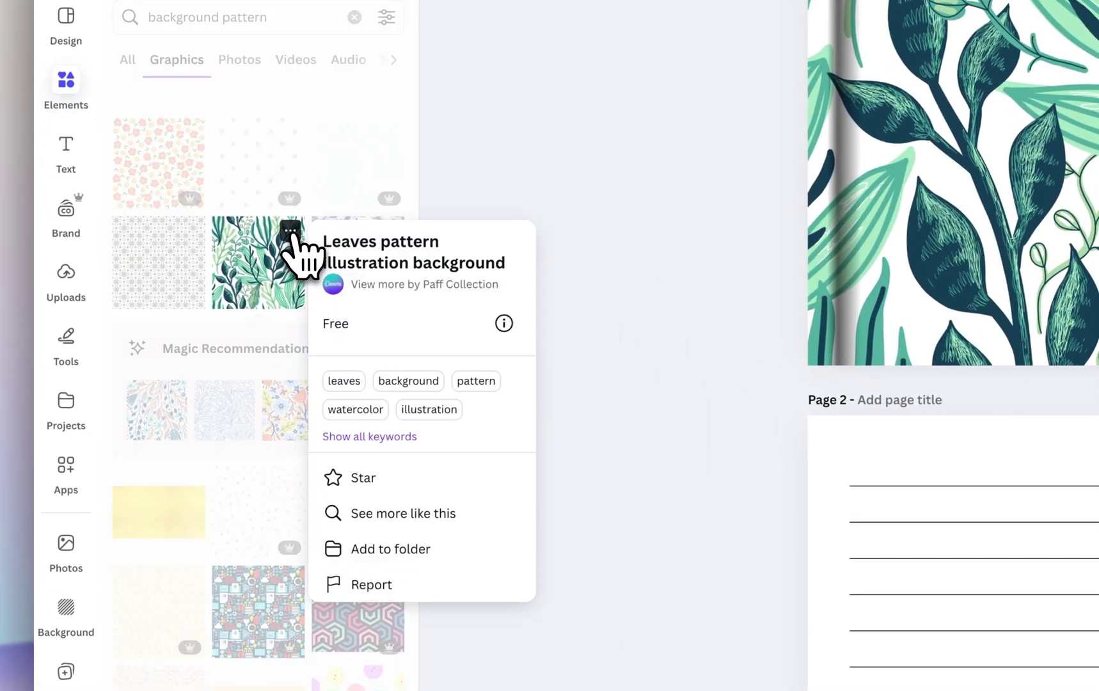
click(471, 520)
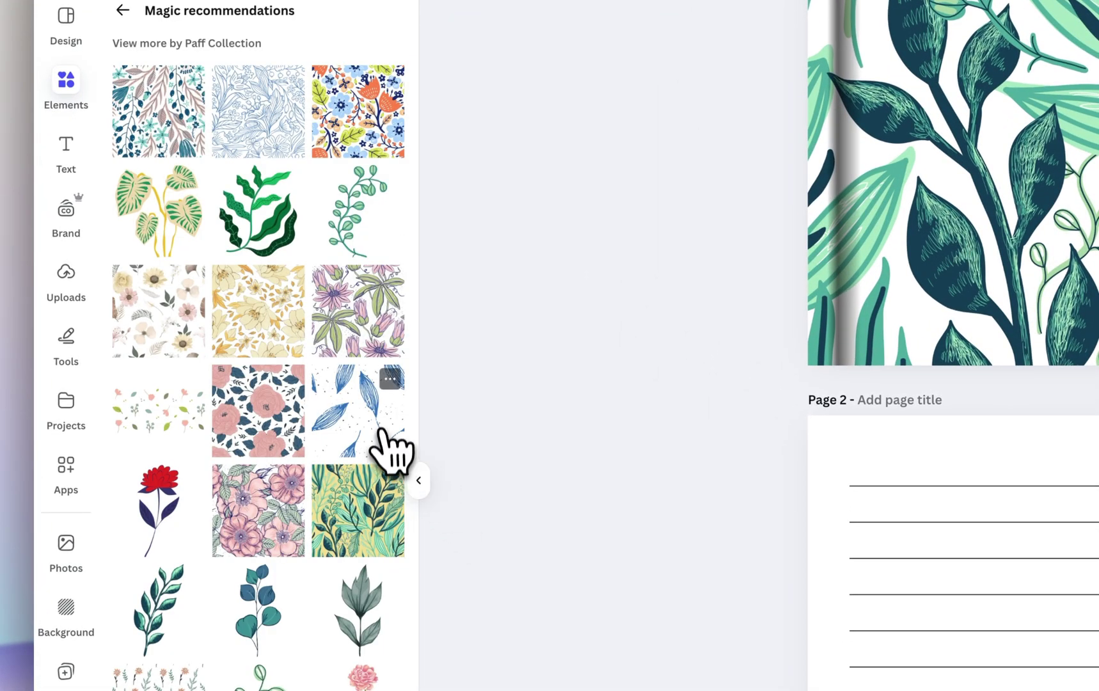
scroll(339, 281, down, 3)
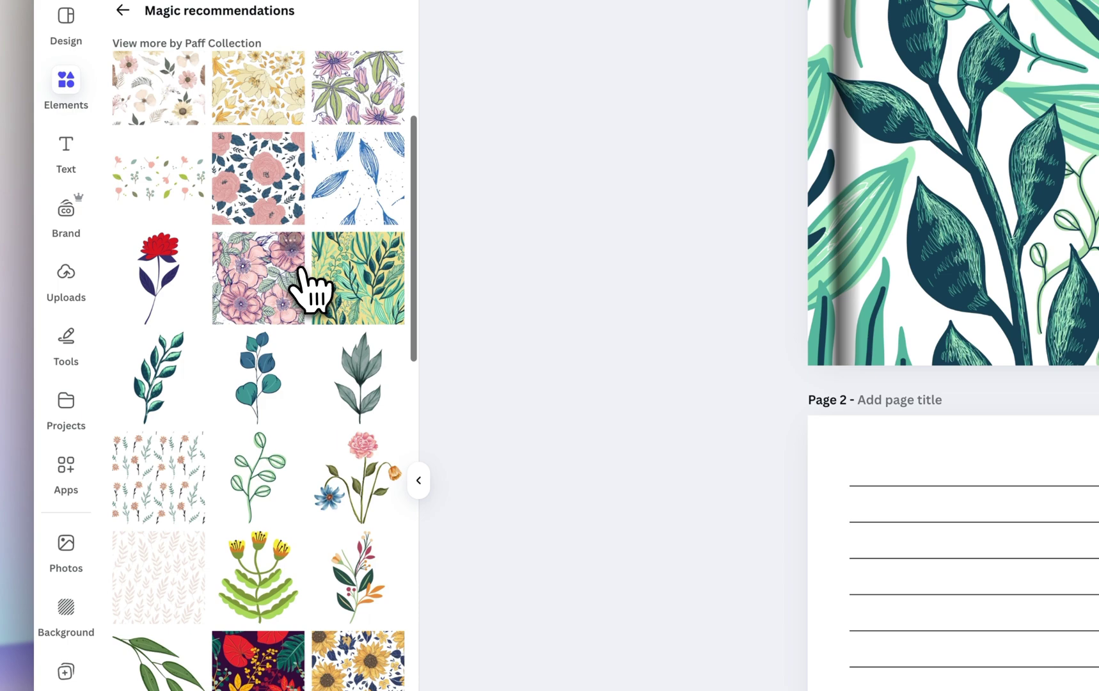
scroll(304, 286, up, 3)
click(291, 182)
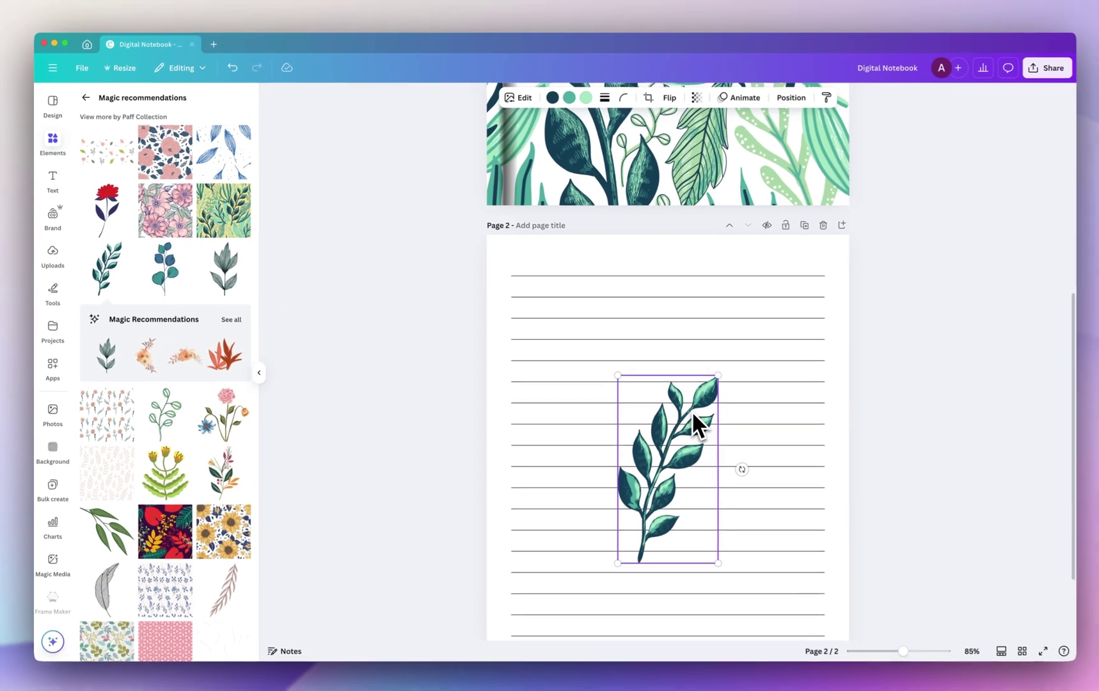
Shrink the leafy branch to about three line spacings tall and place it in page 2's upper-left corner
drag(694, 423, 597, 296)
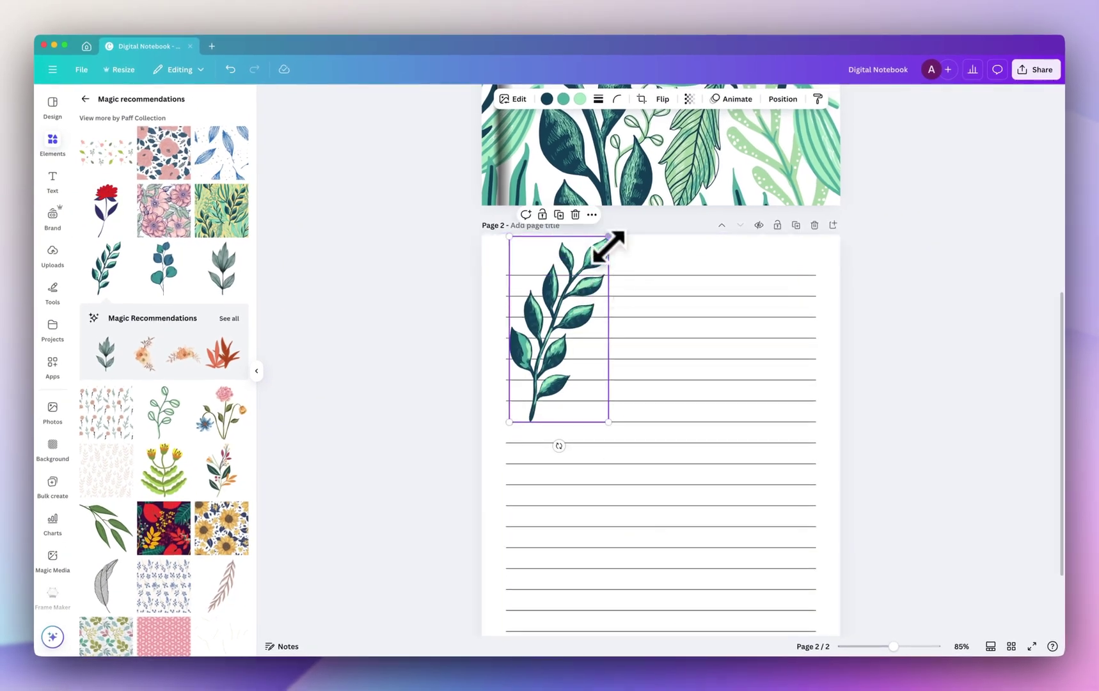
drag(608, 238, 556, 333)
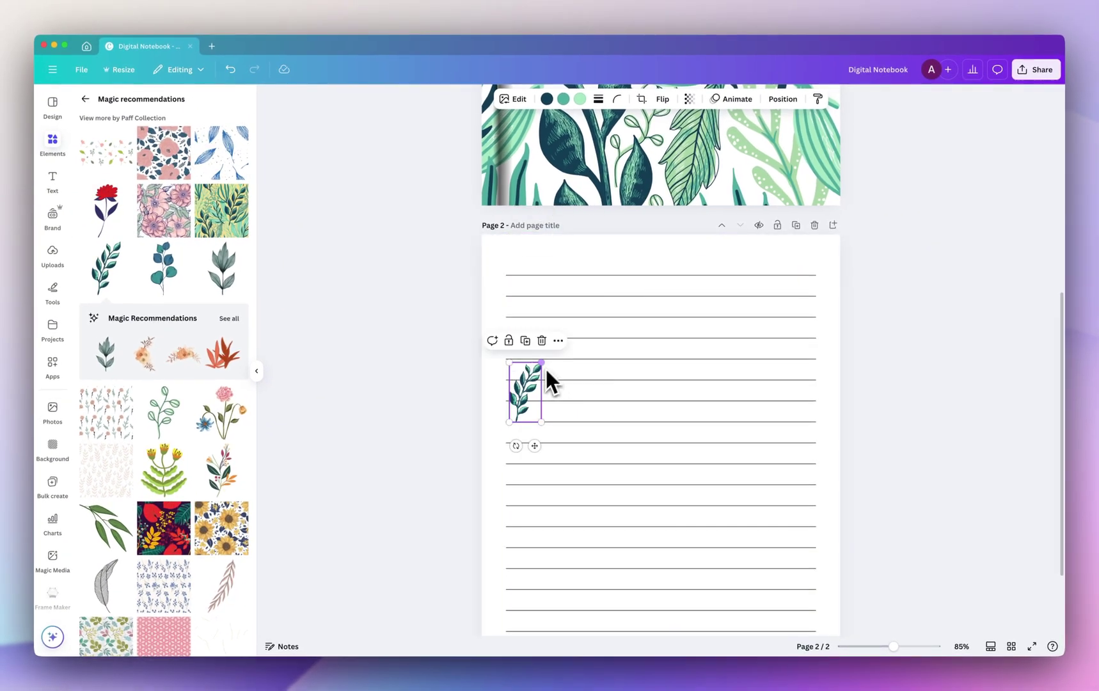
drag(535, 383, 570, 306)
Shorten the first two ruled lines on page 2 from their left end so they clear the leafy branch
click(534, 276)
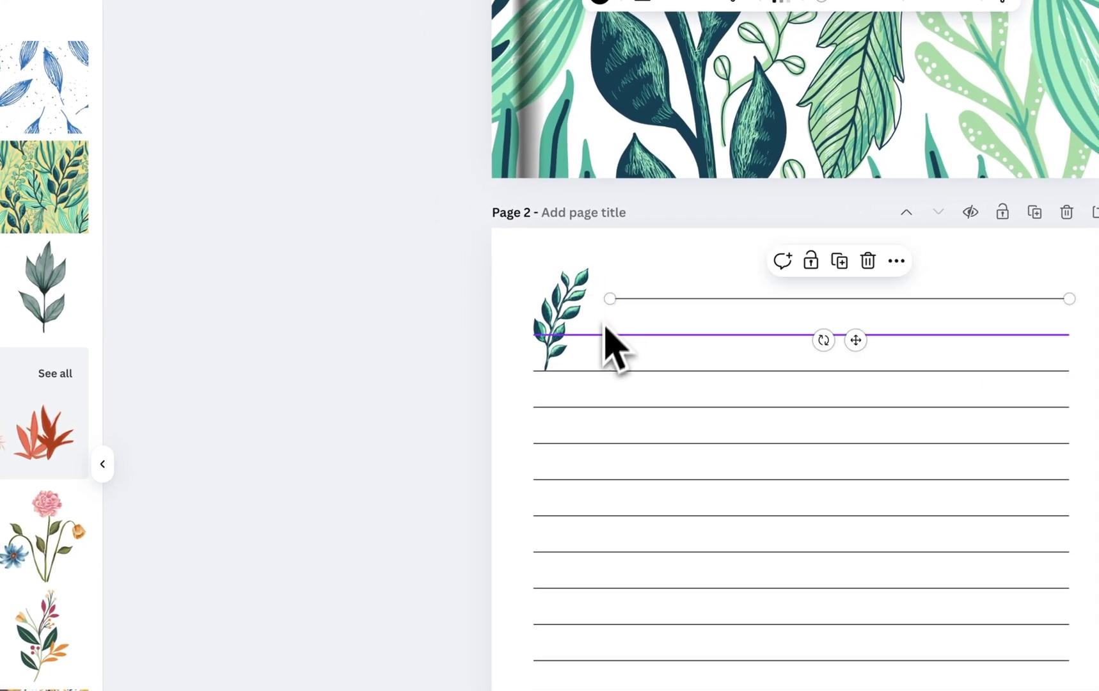
click(601, 335)
click(577, 344)
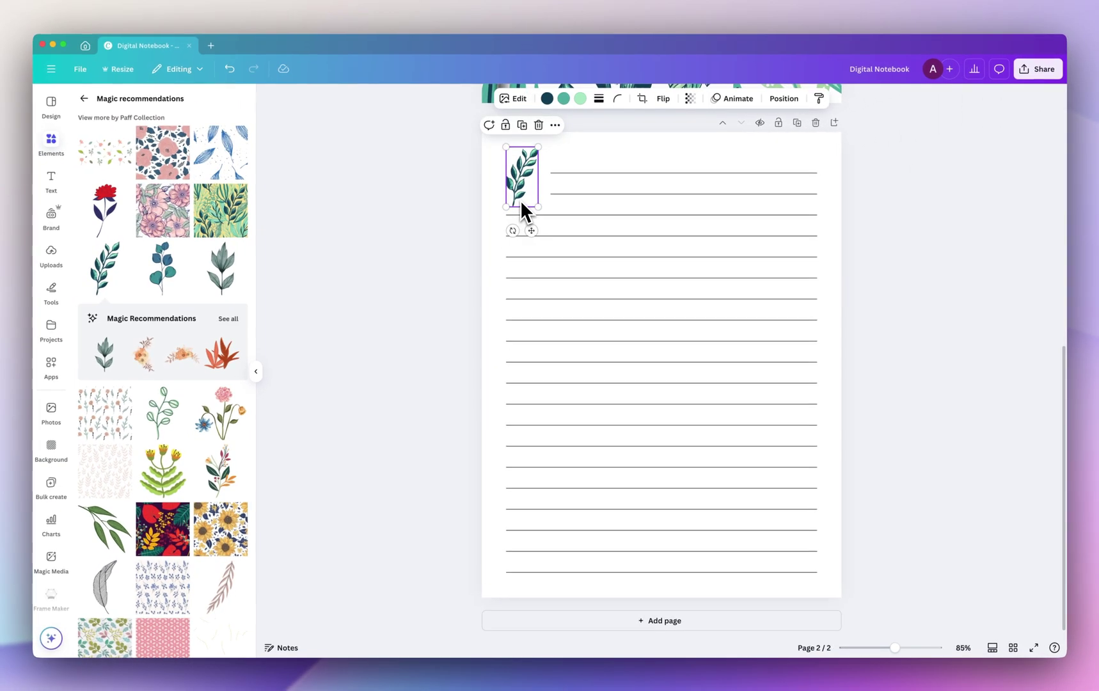
click(479, 225)
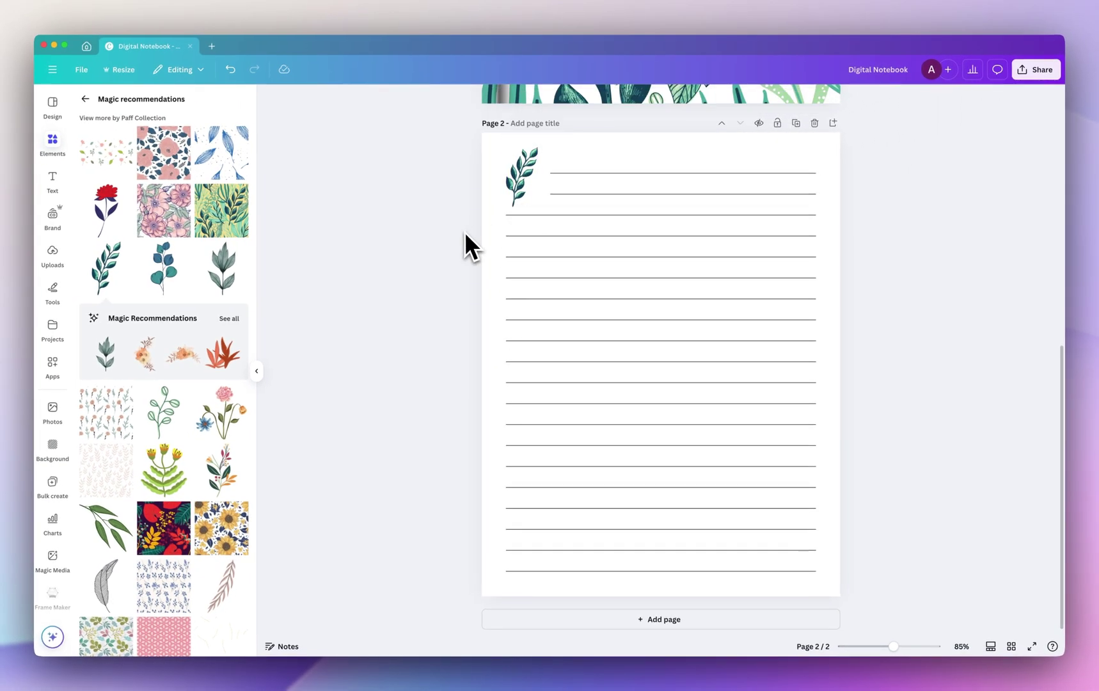
Duplicate the decorated ruled page repeatedly until the notebook has 50 pages including the cover
scroll(464, 232, down, 5)
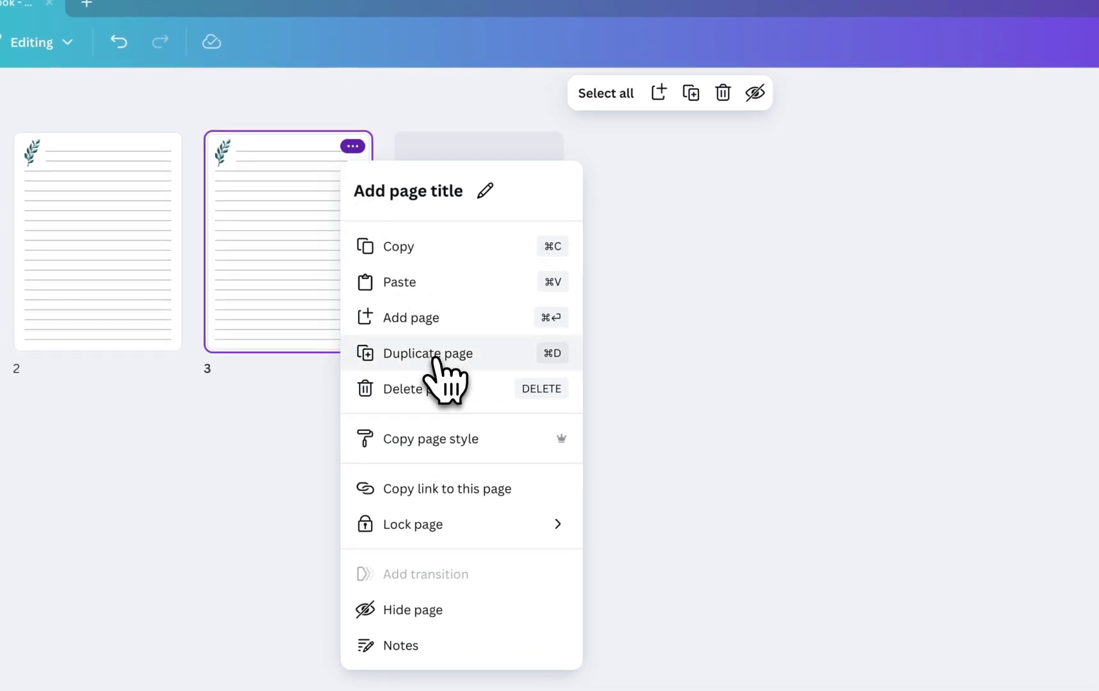
click(412, 294)
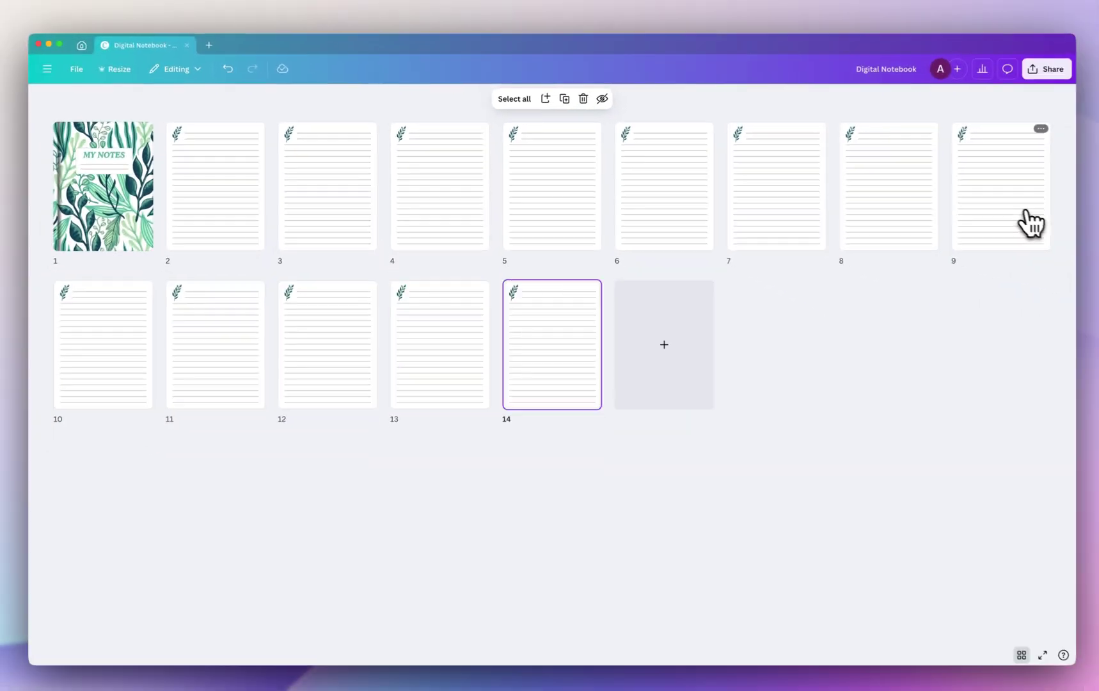
key(super+Return)
key(super+Return)
key(super+Return)
key(super+Return)
key(super+Return)
key(super+Return)
key(super+Return)
key(super+Return)
key(super+Return)
key(super+Return)
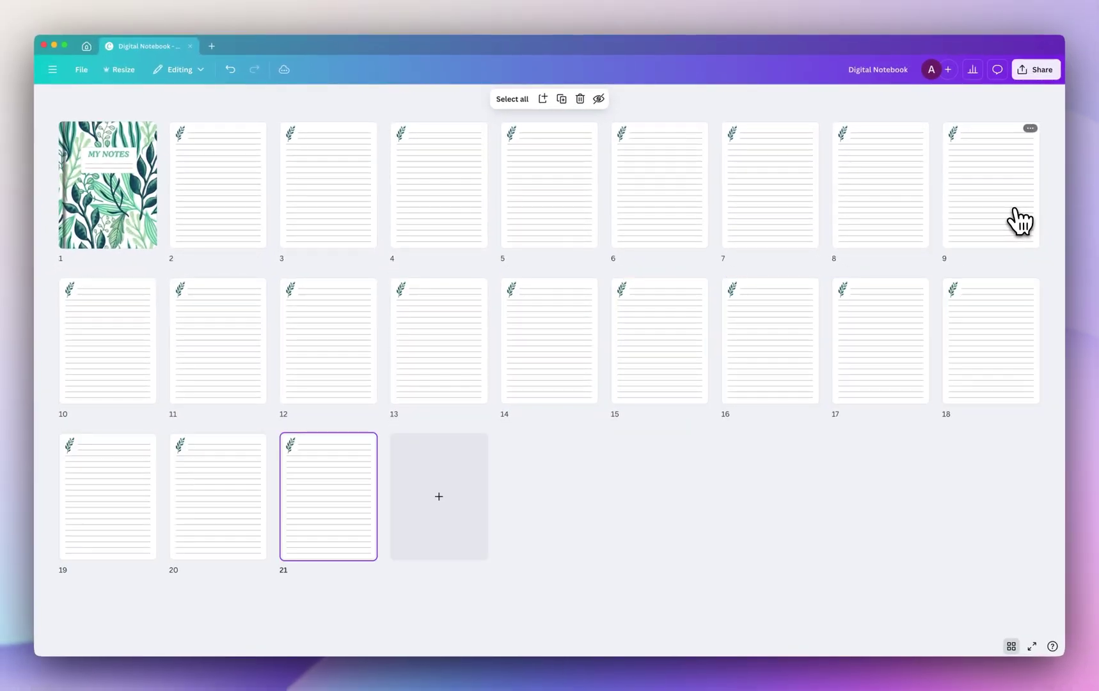
key(super+Return)
key(super+Return)
key(super+Return)
key(super+Return)
key(super+Return)
key(super+Return)
key(super+Return)
key(super+Return)
key(super+Return)
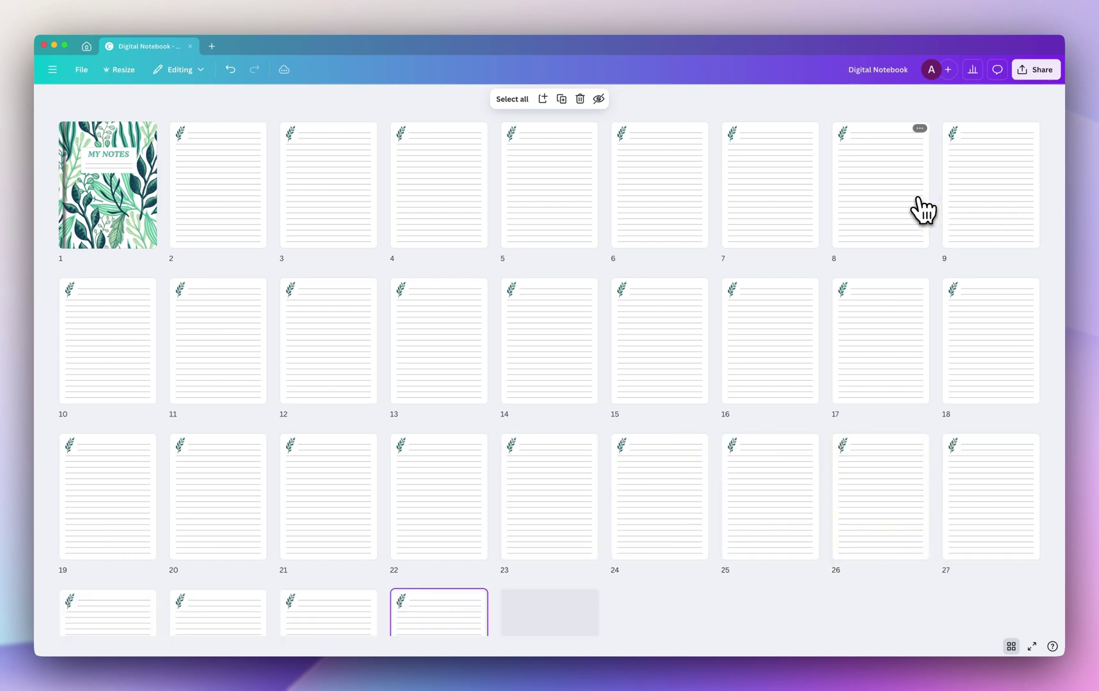
key(super+Return)
key(super+Return)
key(super+Return)
key(super+Return)
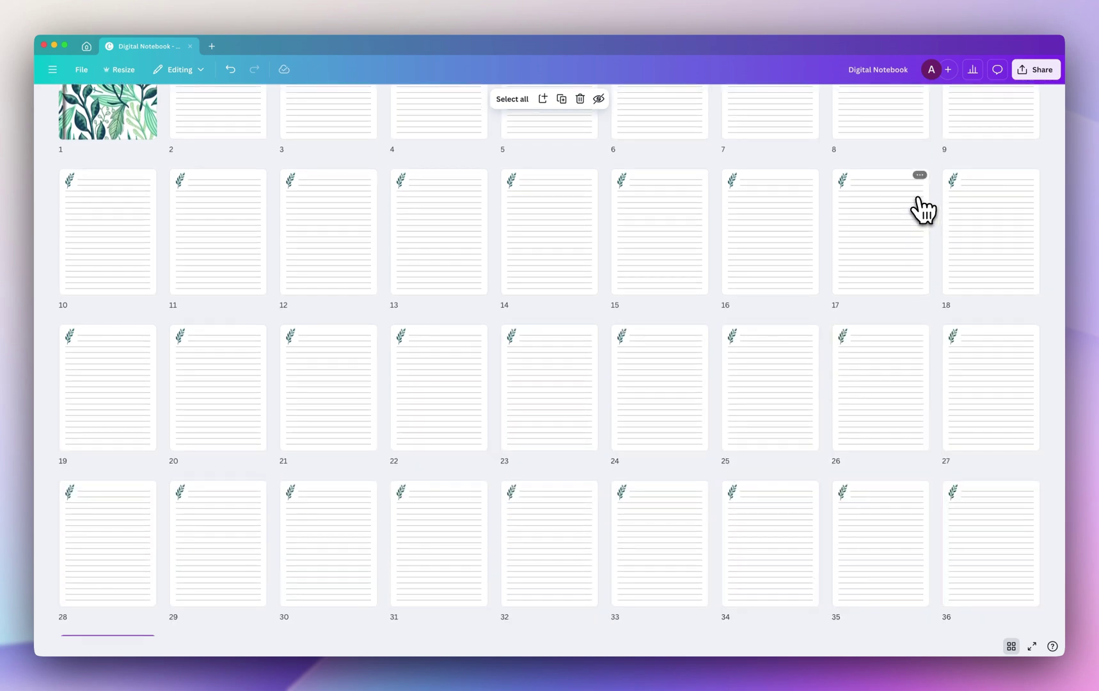
key(super+Return)
key(super+Return)
key(super+Return)
key(super+Return)
key(super+Return)
key(super+Return)
key(super+Return)
key(super+Return)
key(super+Return)
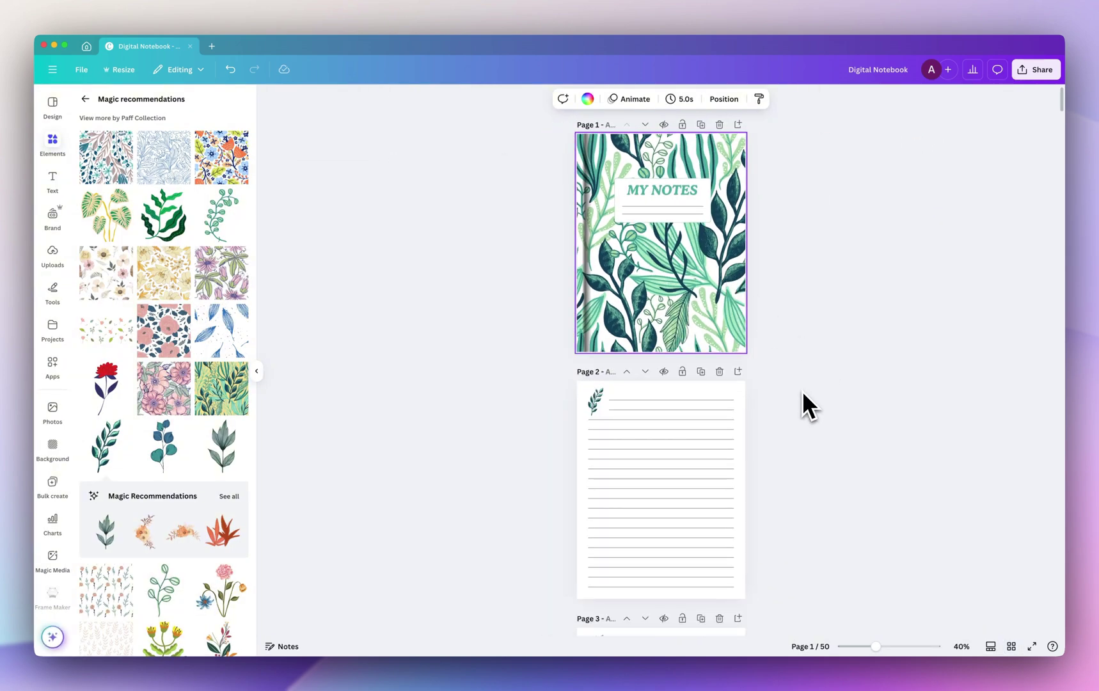
Review the cover and the duplicated note pages, both individually and in the page overview
ctrl+scroll(802, 390, up, 5)
scroll(804, 390, down, 6)
scroll(843, 381, up, 1)
scroll(224, 291, down, 2)
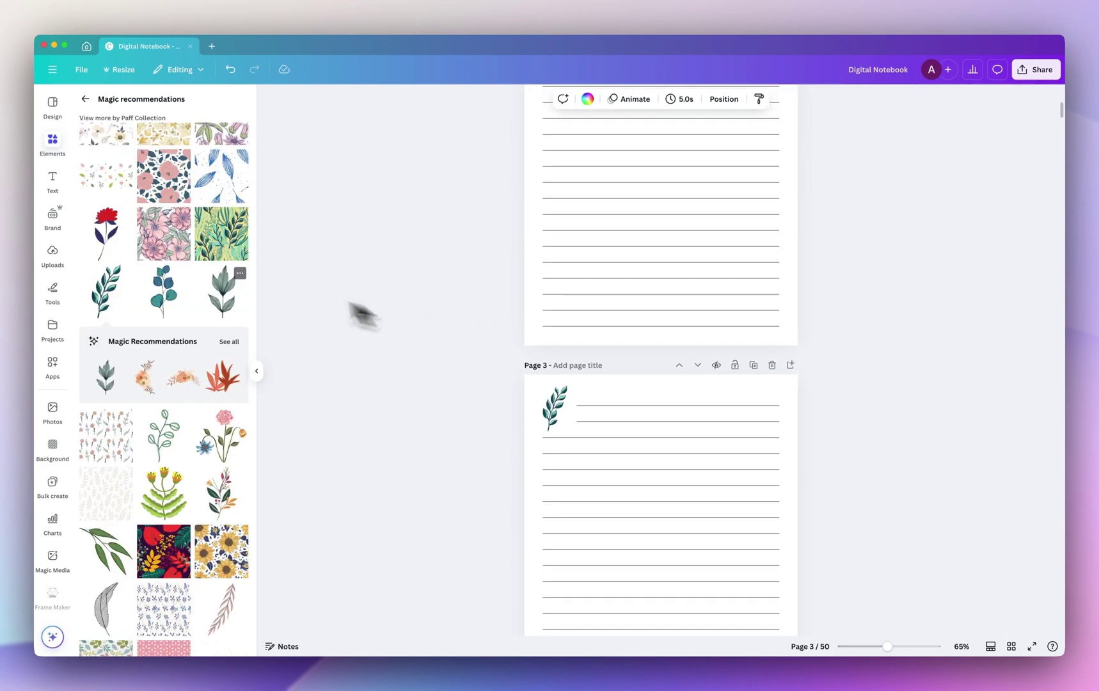
scroll(225, 289, down, 3)
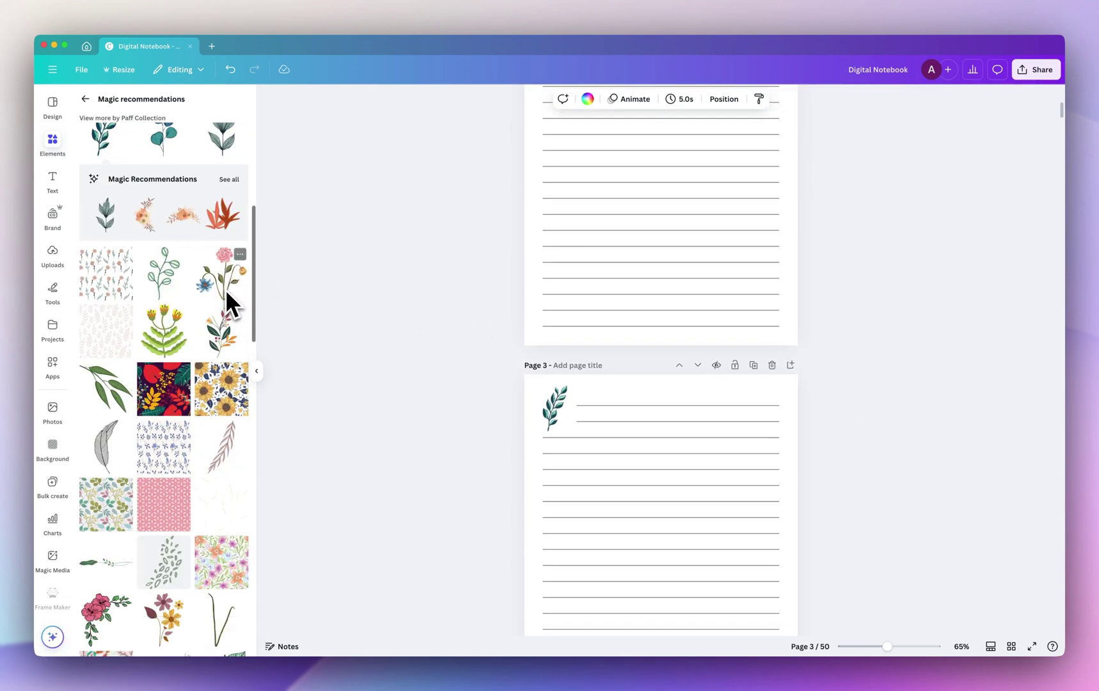
scroll(555, 406, down, 4)
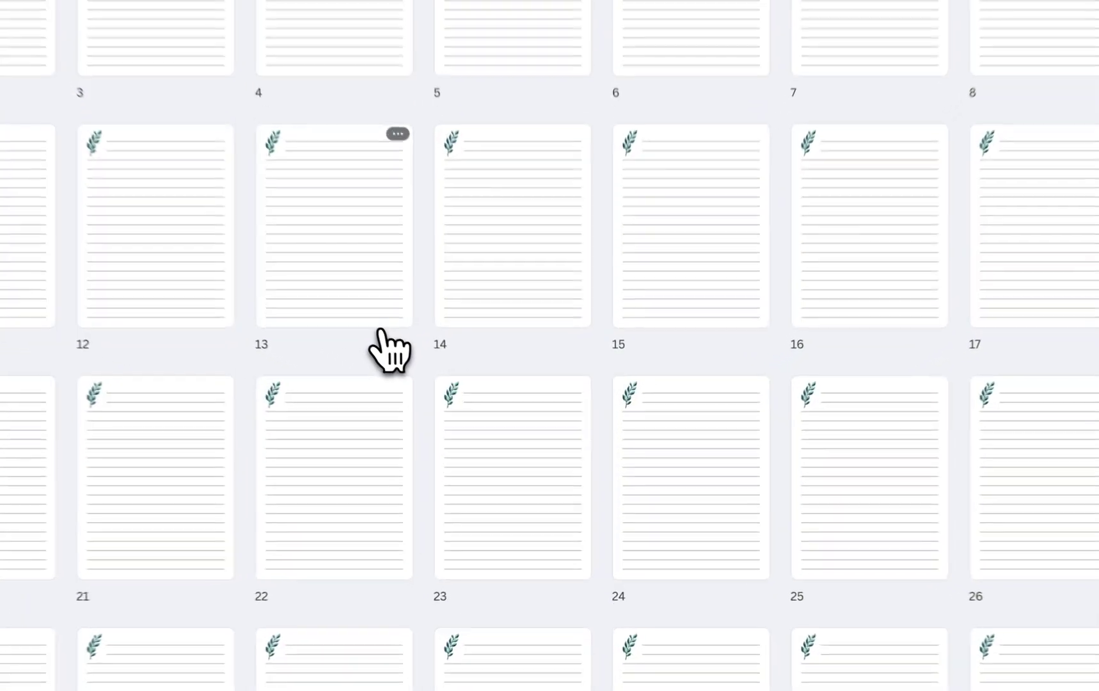
scroll(467, 400, down, 7)
scroll(376, 335, up, 10)
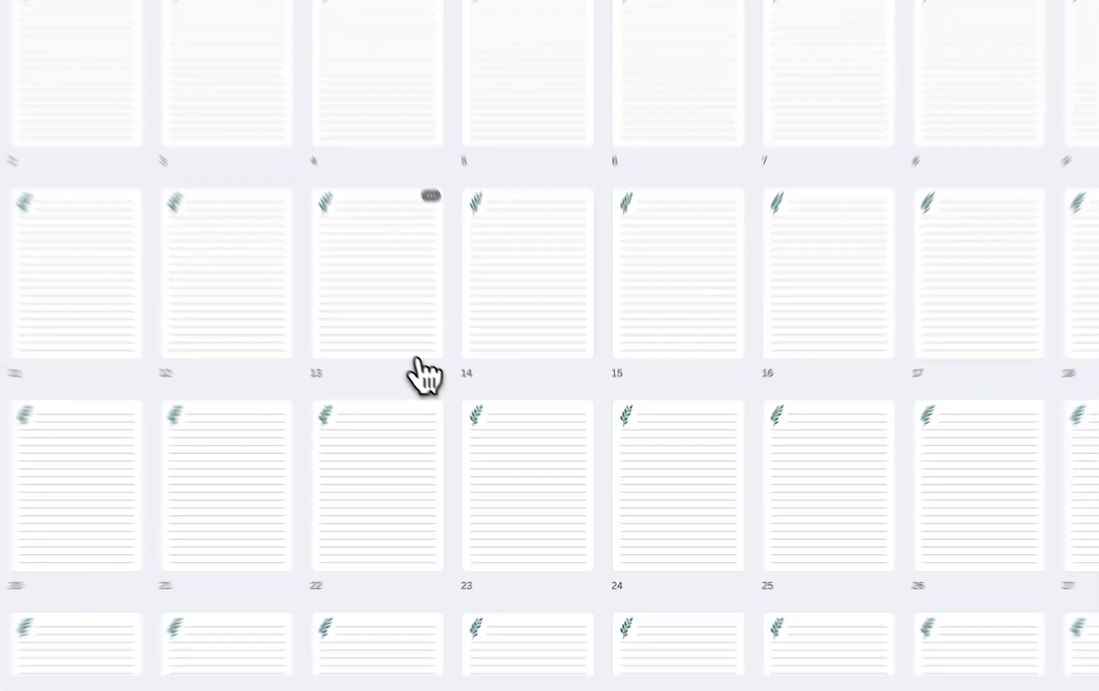
click(135, 196)
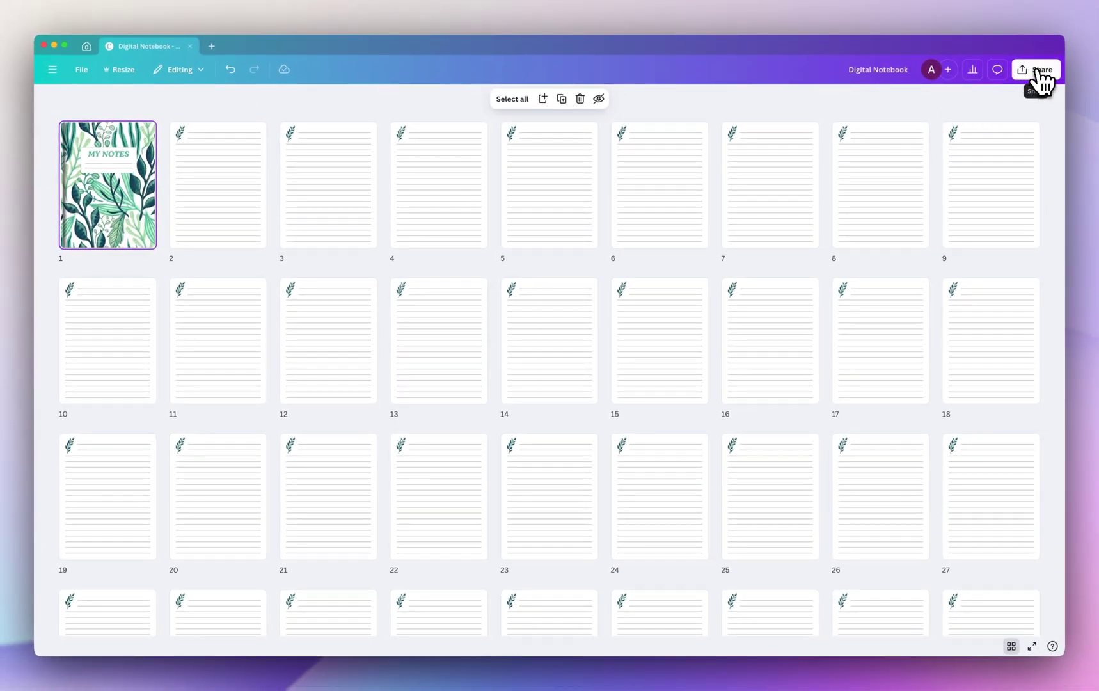
Download pages 1–50 of the notebook as a PDF Standard file
click(1038, 70)
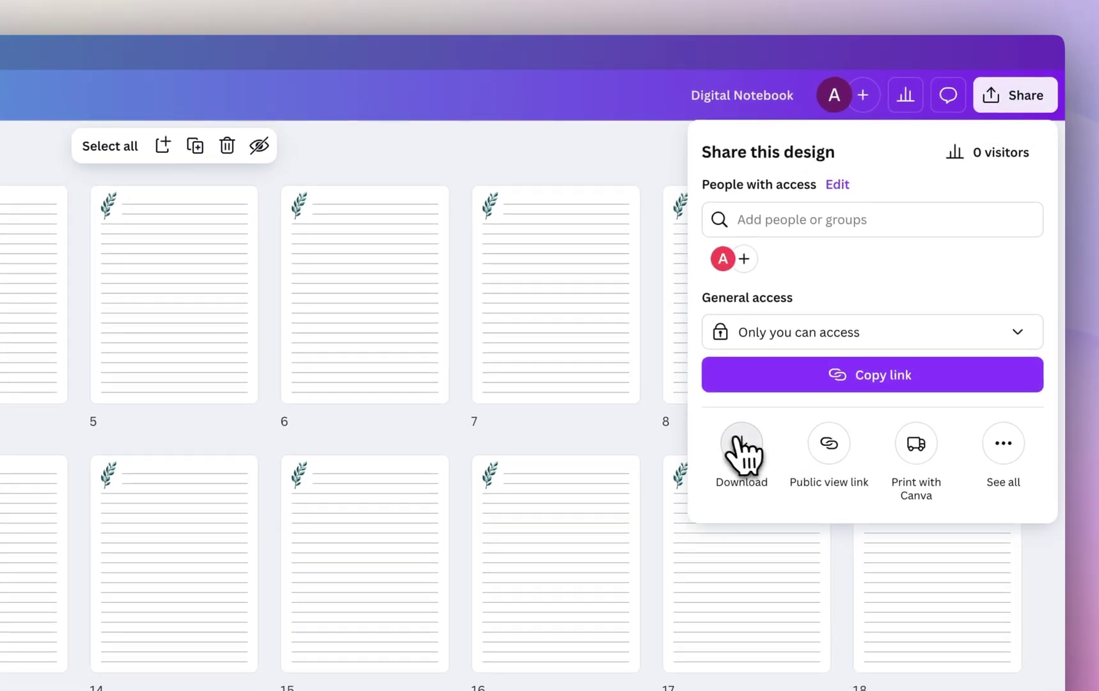
click(742, 451)
click(841, 221)
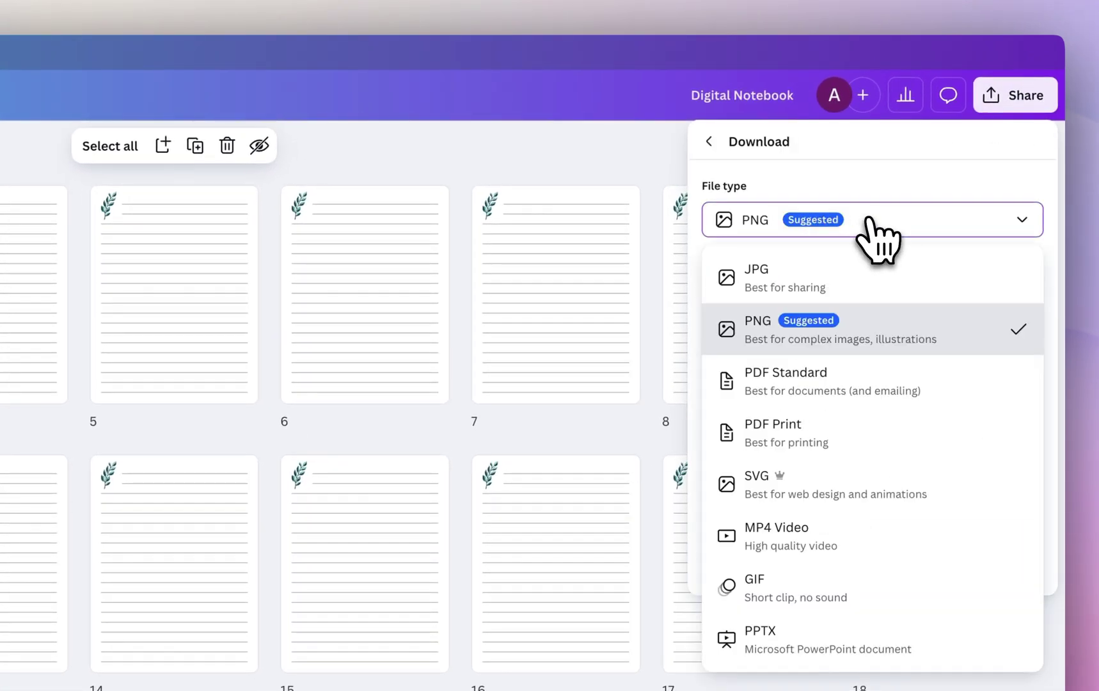
click(843, 394)
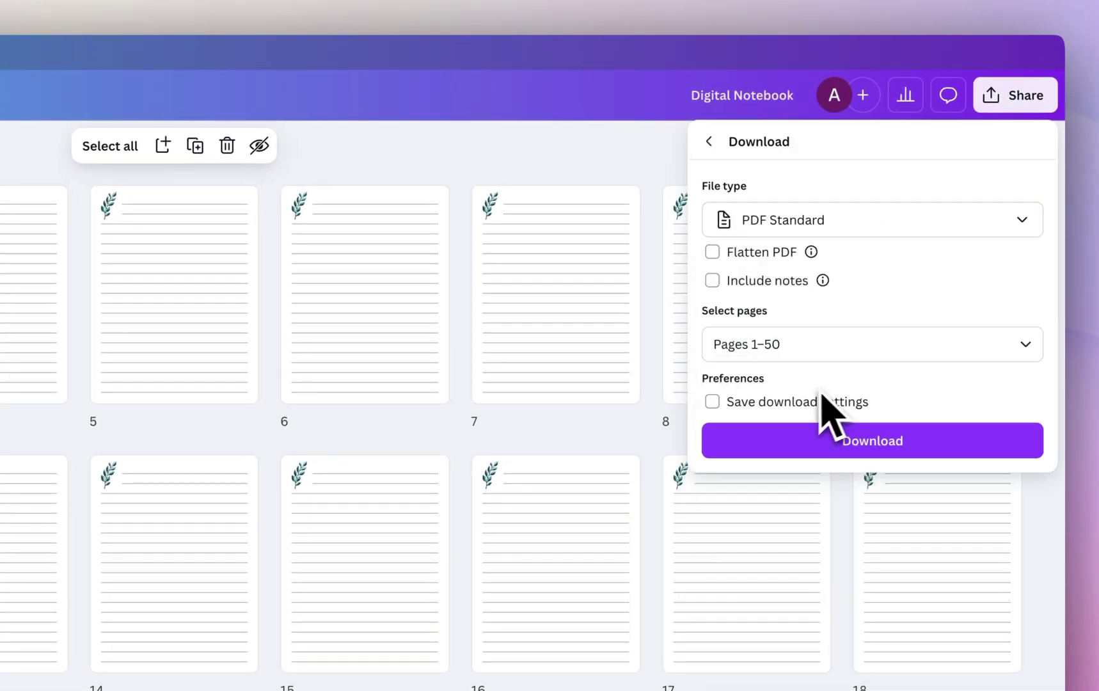
click(834, 441)
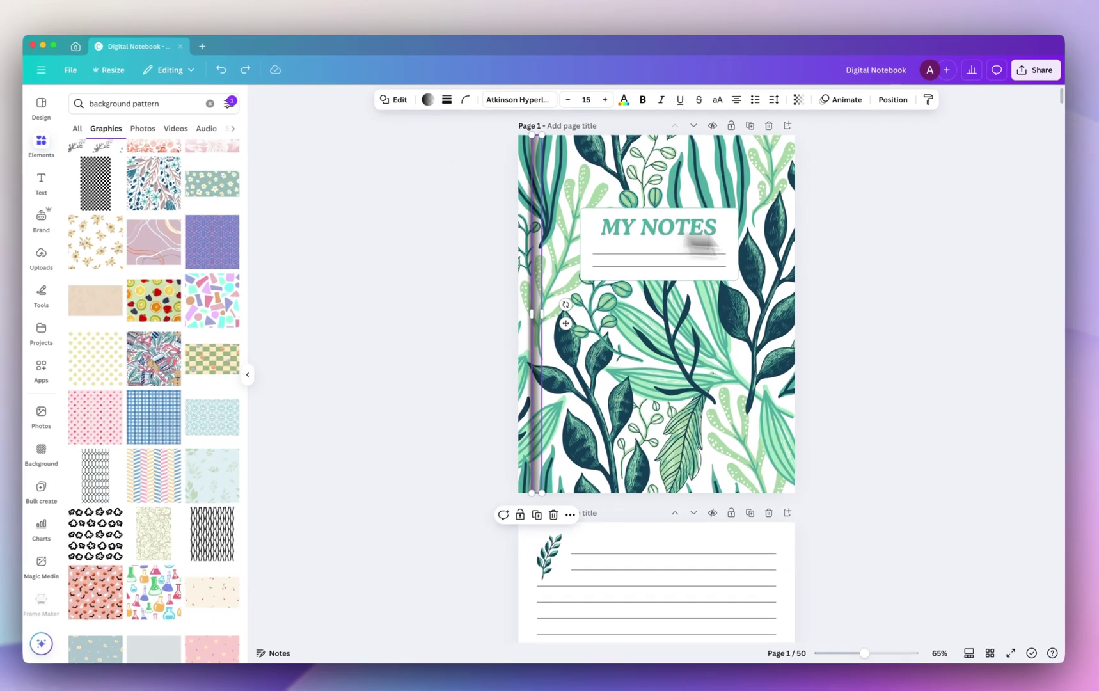
click(807, 225)
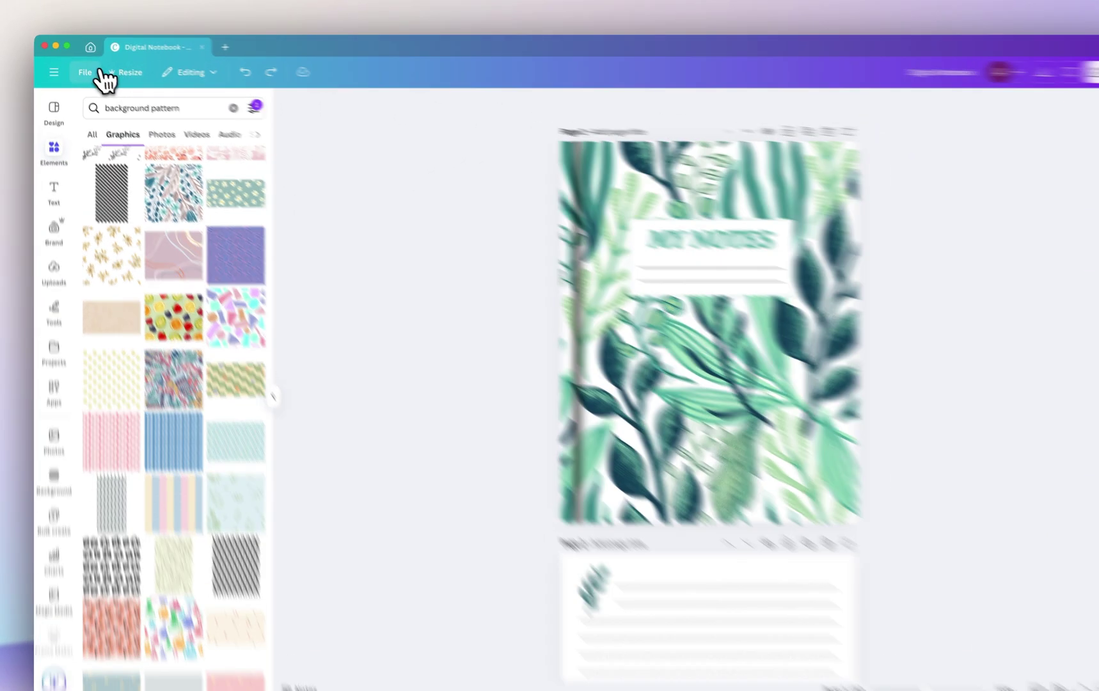
Make a copy of the notebook design and look over its cover and first note page
click(81, 69)
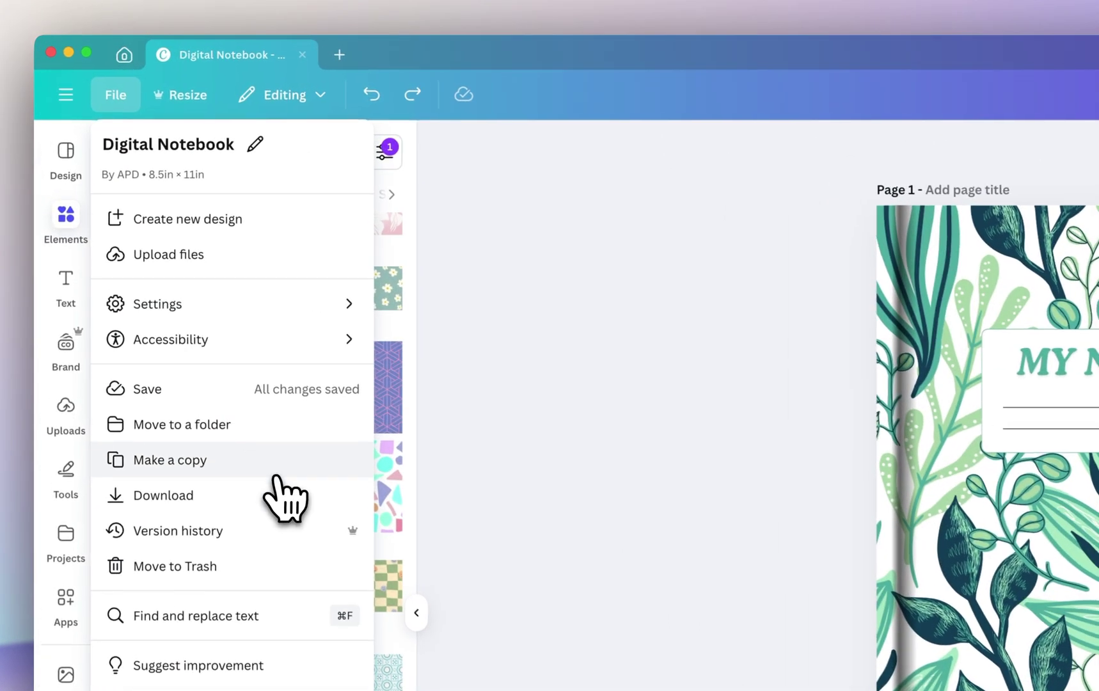
click(179, 304)
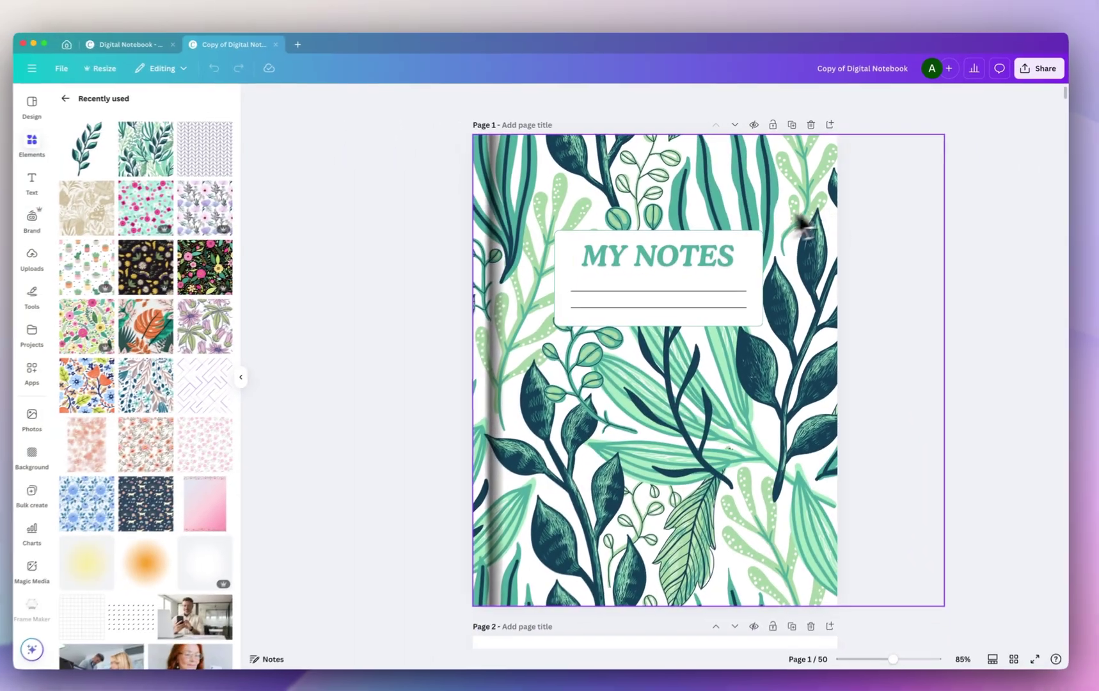
scroll(702, 256, down, 3)
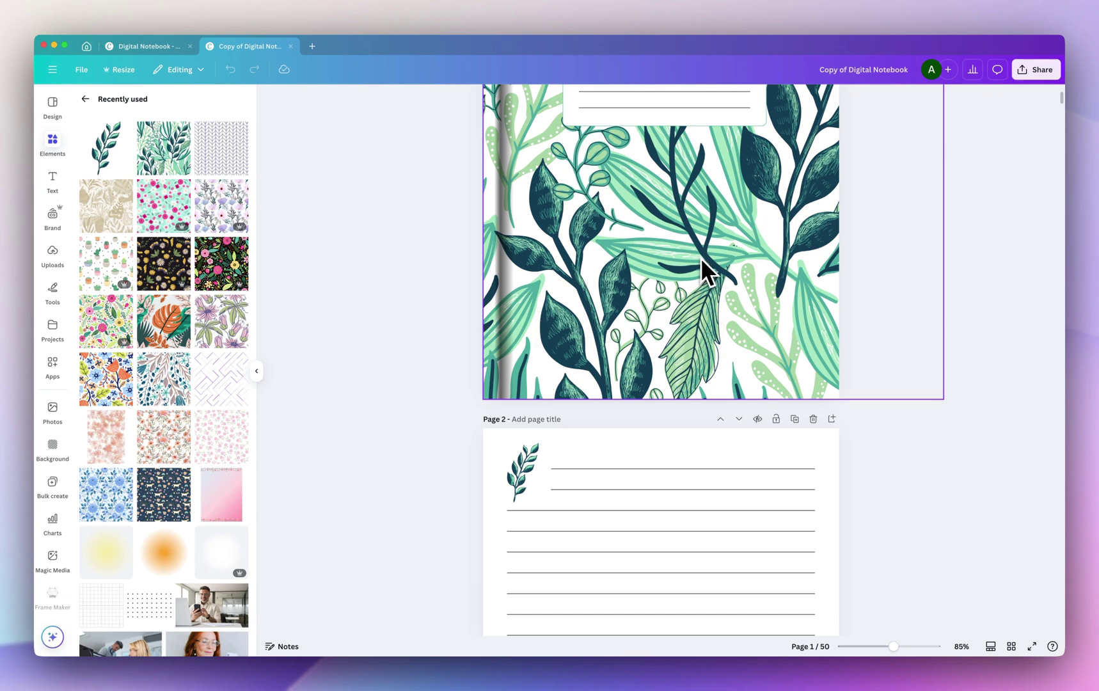
scroll(579, 422, up, 3)
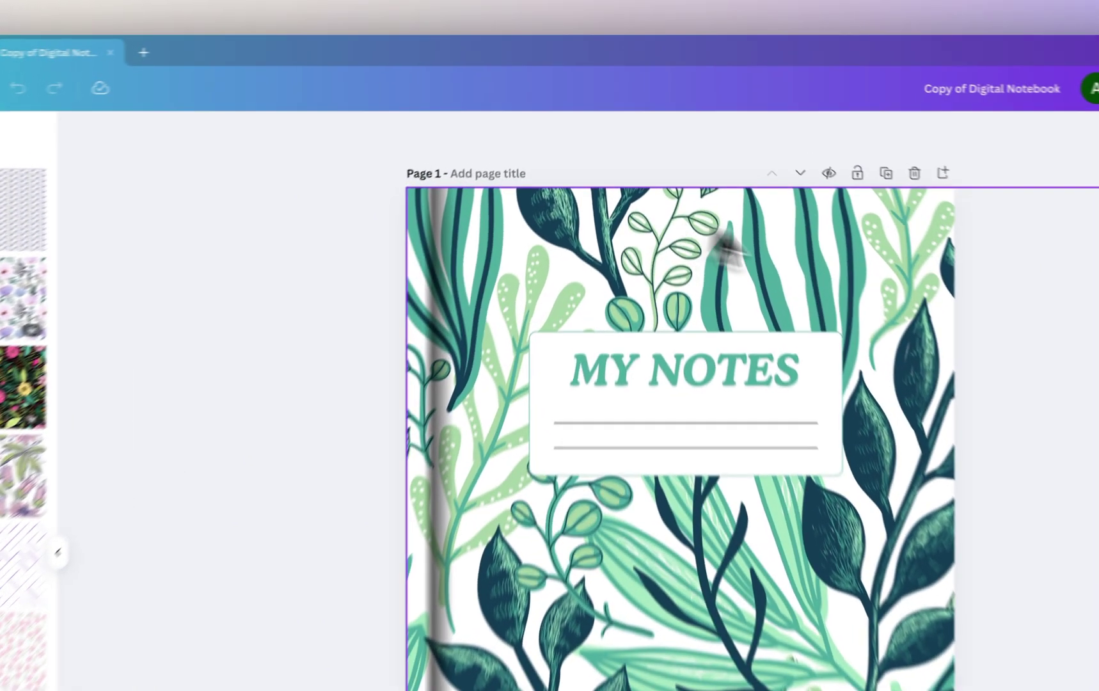
Delete the leaf pattern from the copied cover and place the dark daisy pattern in the page's upper-left corner
click(710, 160)
key(Delete)
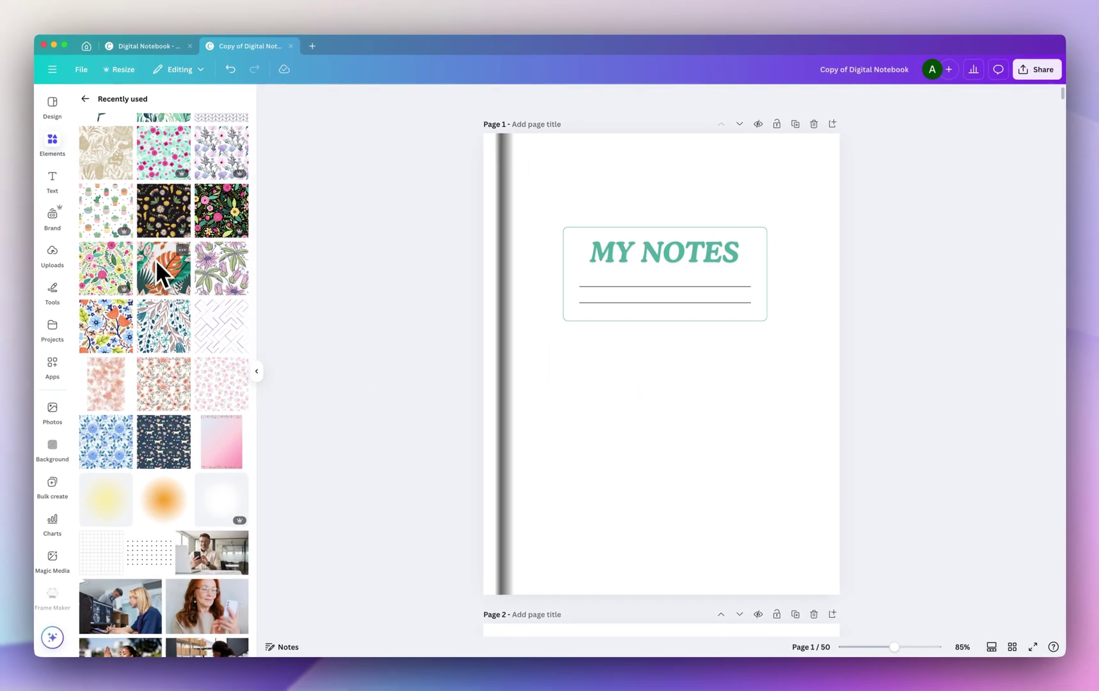
click(159, 217)
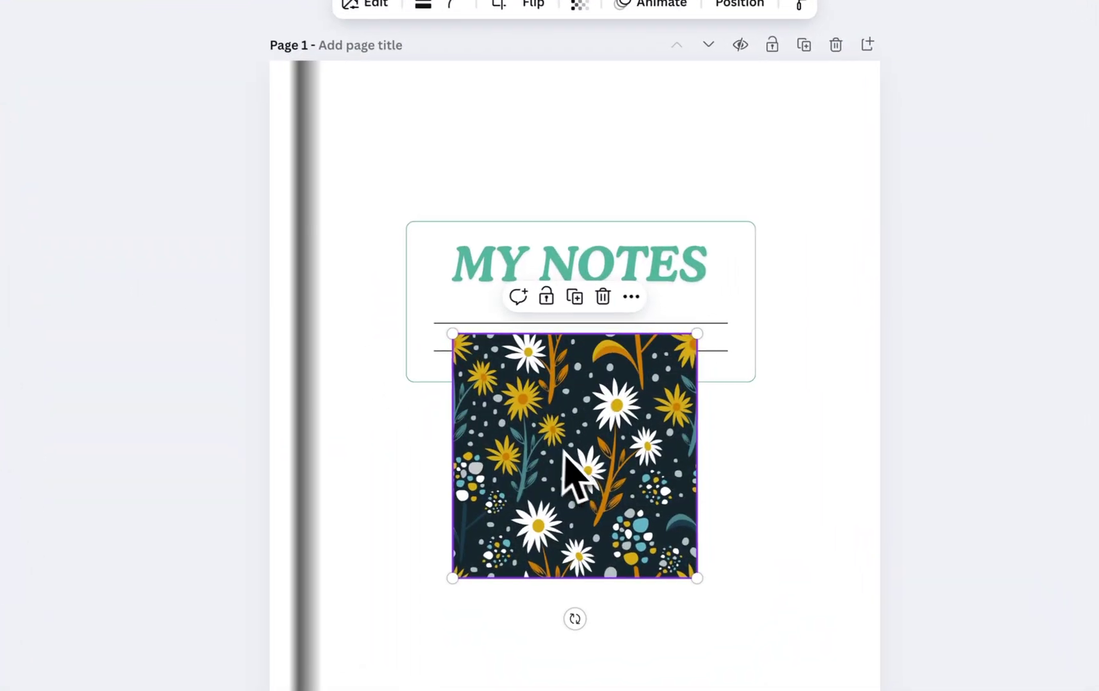
drag(678, 473, 465, 214)
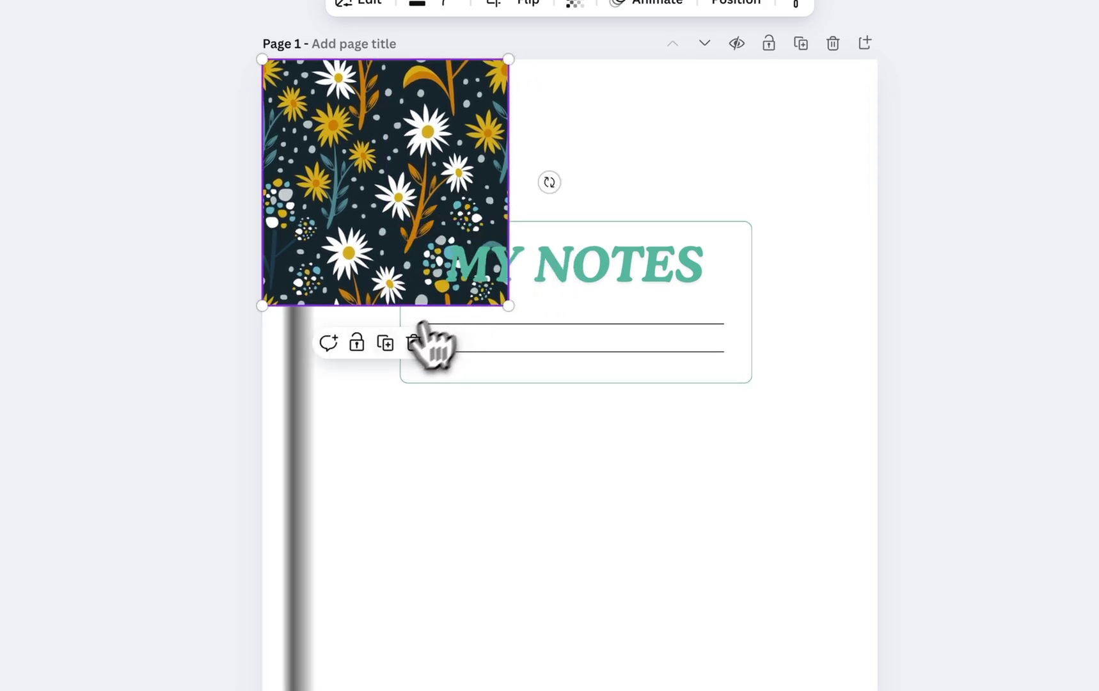
Duplicate the daisy tile twice and align the copies edge to edge in a row across the cover's width
click(385, 344)
drag(364, 224, 606, 217)
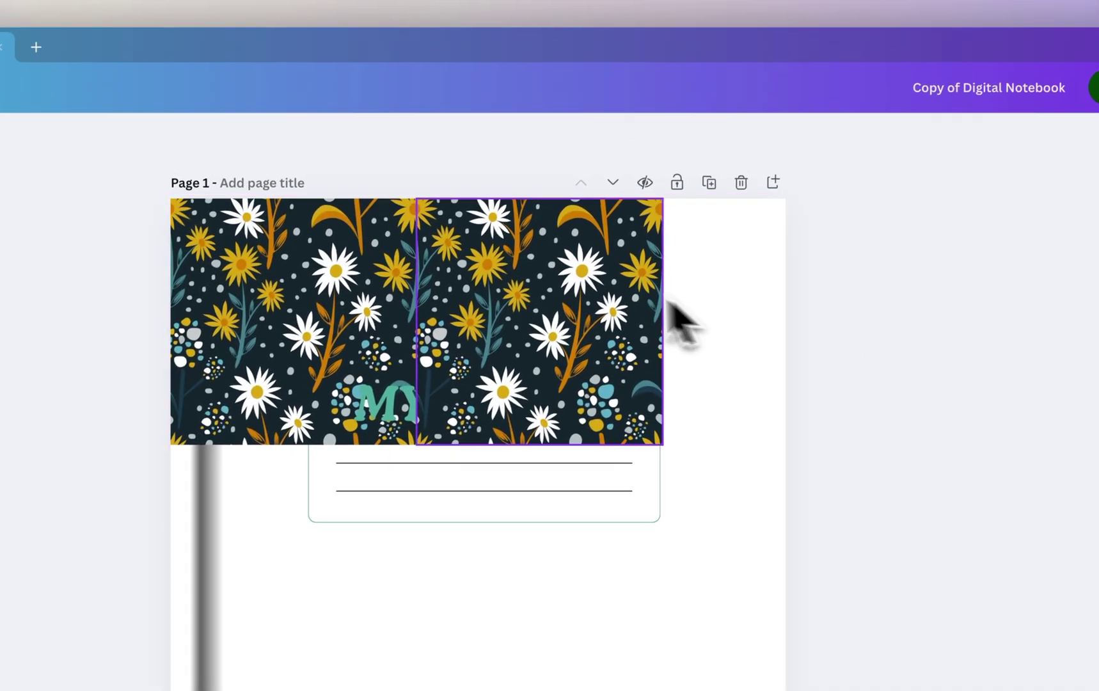
click(454, 129)
click(538, 291)
key(ctrl+d)
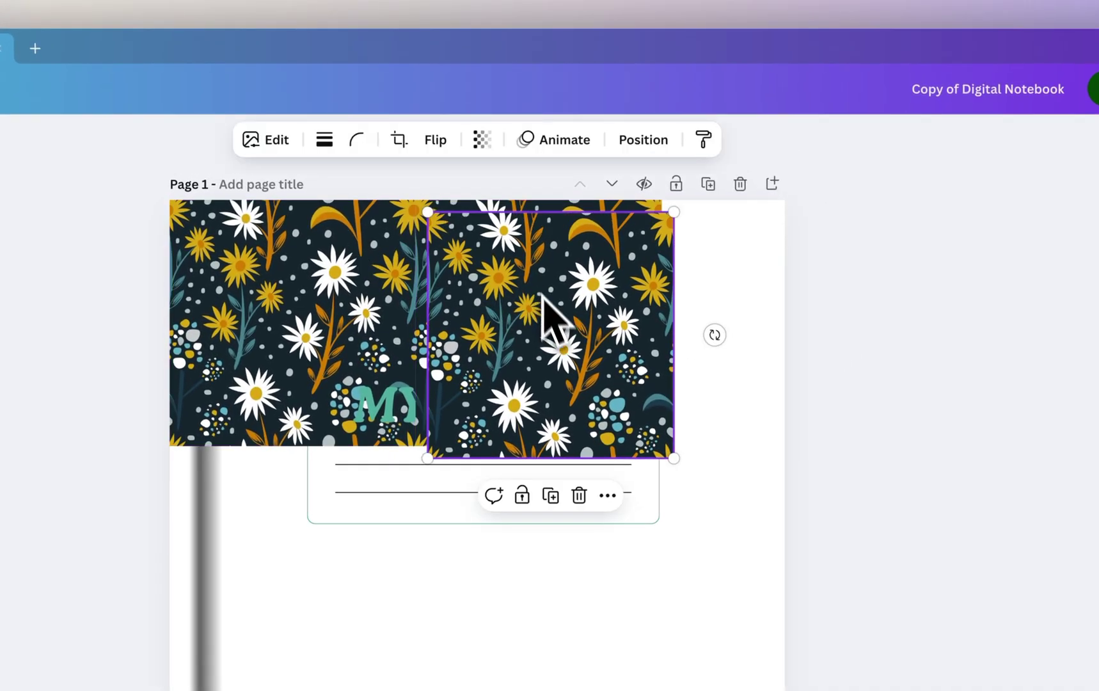
drag(545, 319, 764, 318)
click(944, 371)
Select the three daisy tiles together and duplicate the row downward until the pattern covers the whole cover page
click(359, 307)
shift+click(477, 237)
shift+click(720, 224)
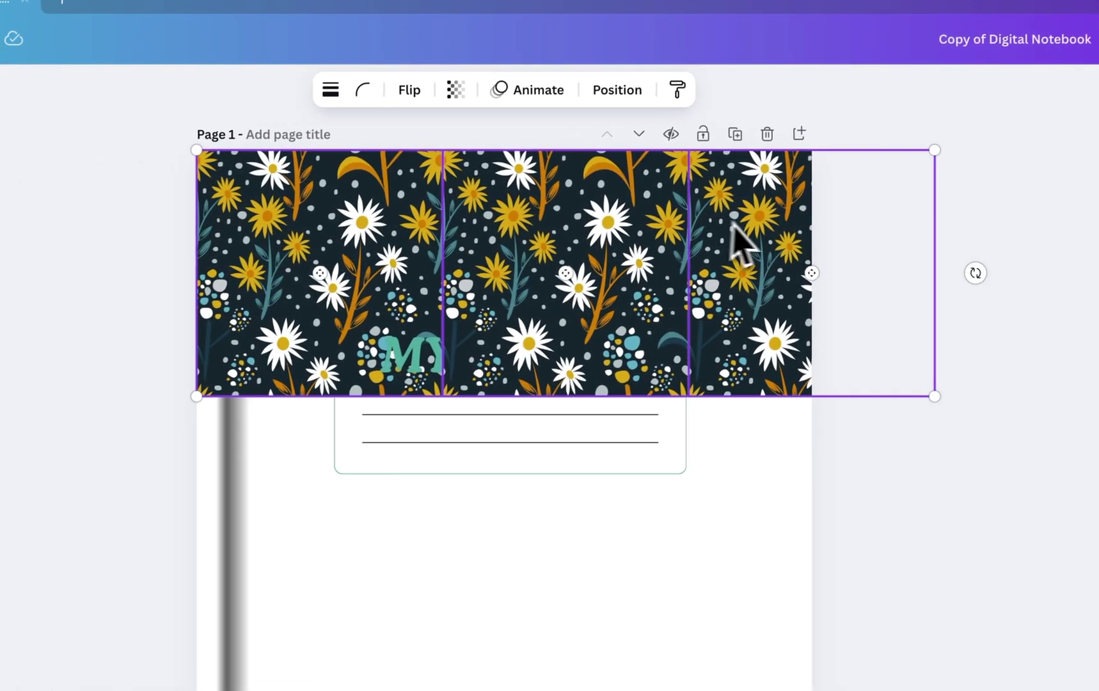
drag(736, 193, 765, 432)
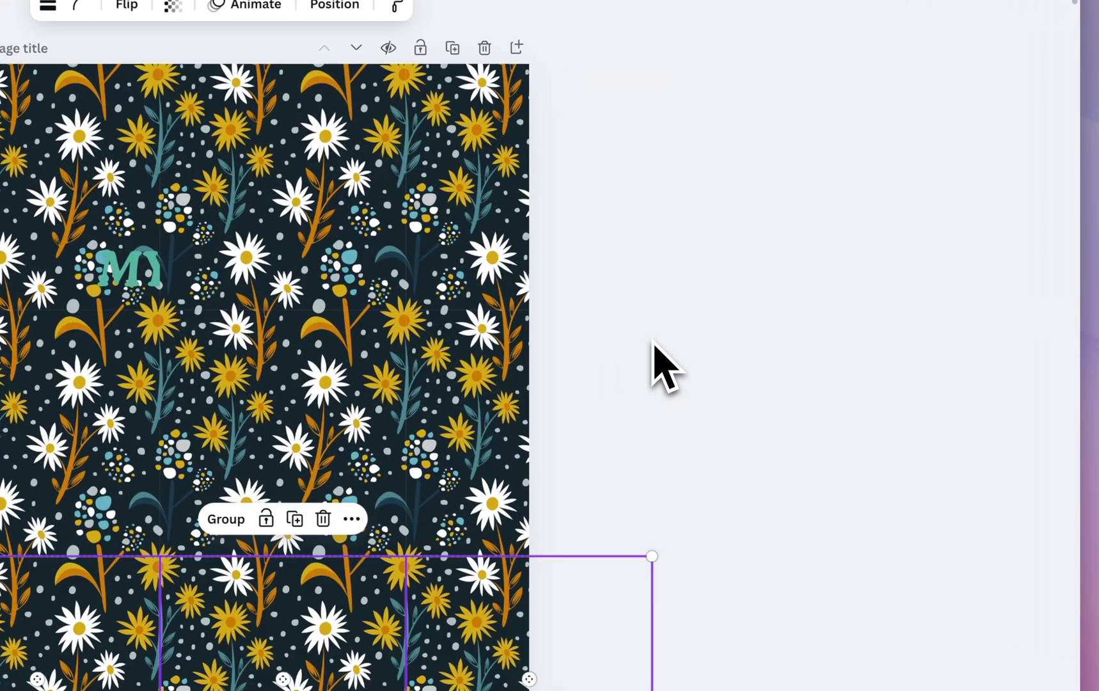
click(659, 357)
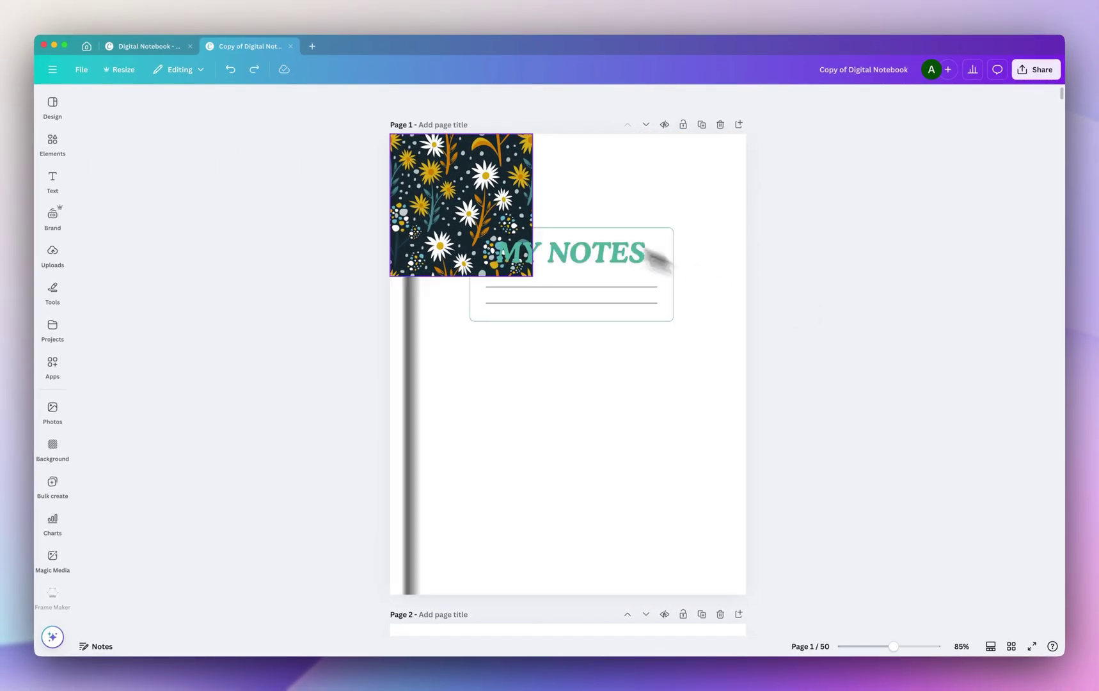
Reorder the cover's layers so the MY NOTES title sits below all daisy tiles, directly above the two writing lines
click(524, 269)
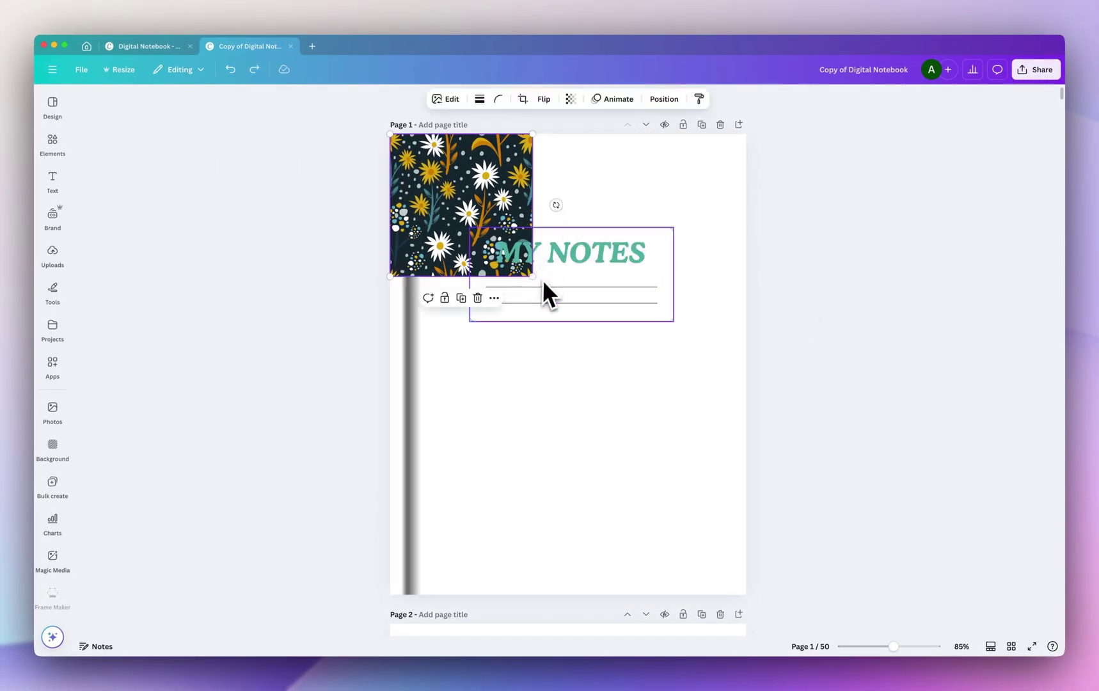
drag(543, 286, 895, 587)
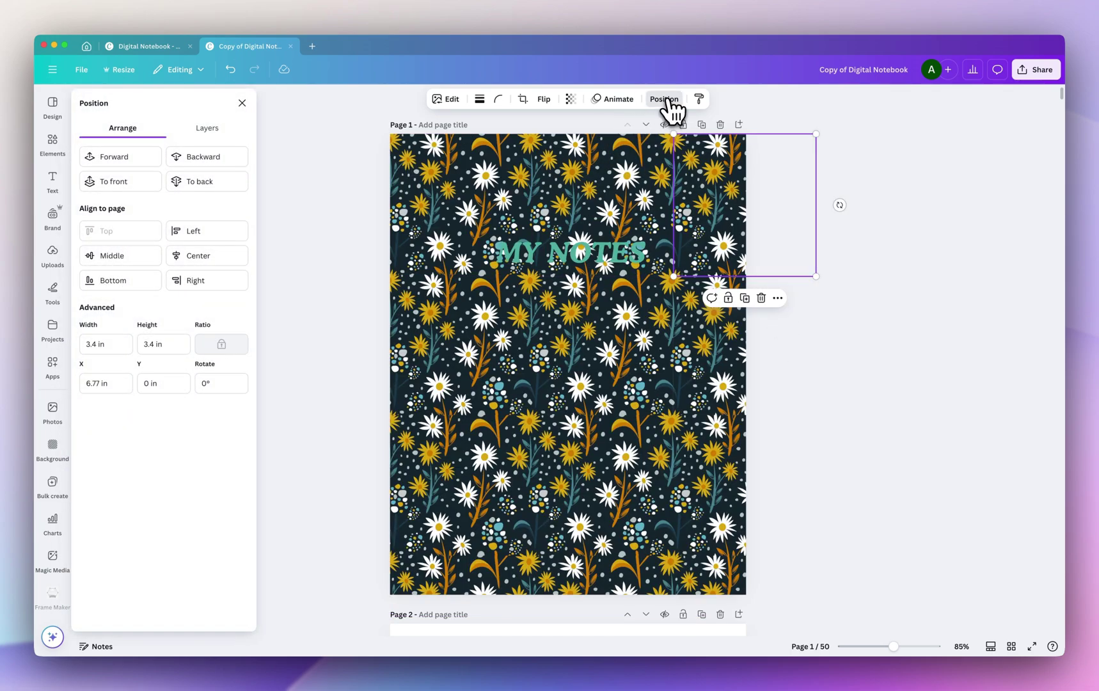
click(202, 128)
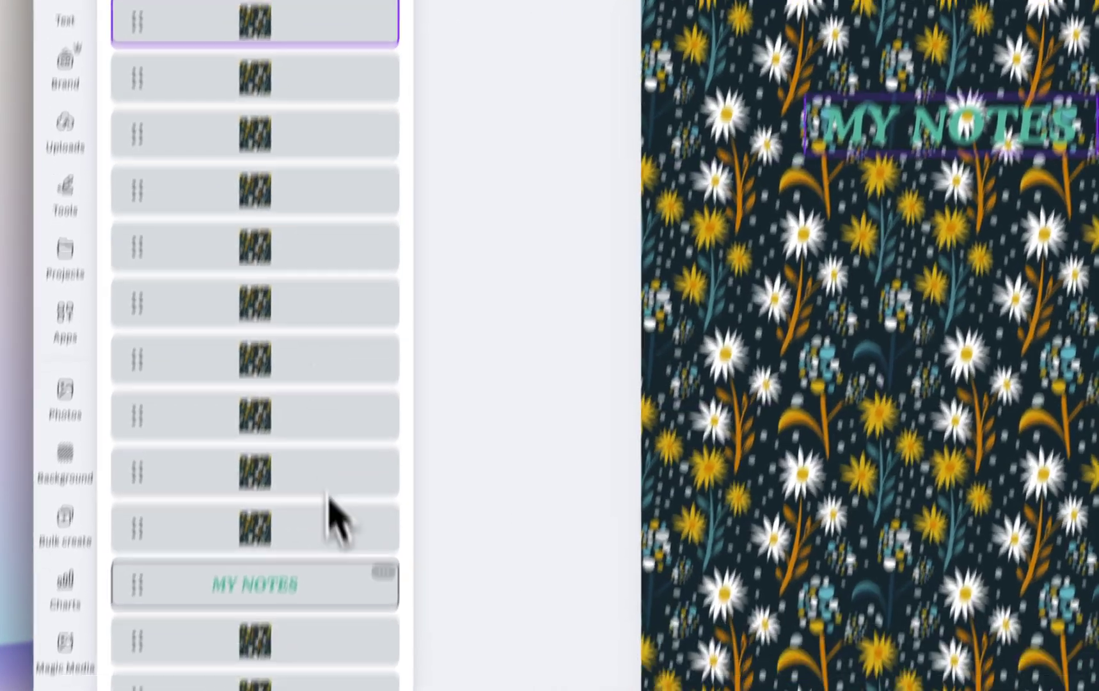
scroll(208, 479, down, 3)
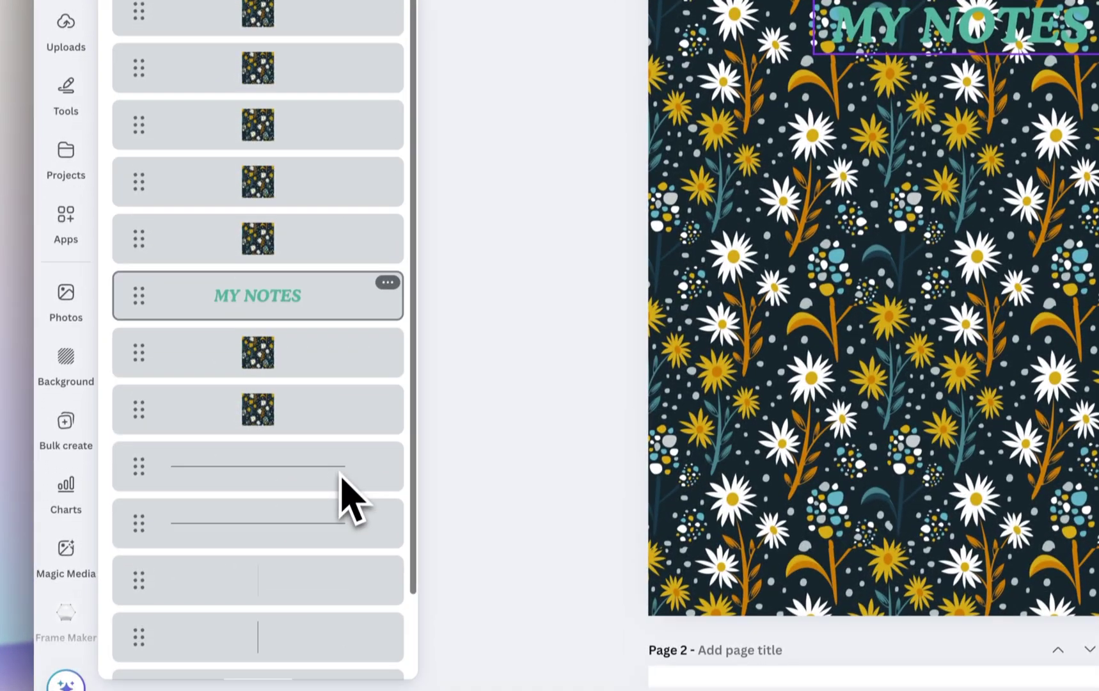
click(324, 355)
shift+click(333, 387)
drag(300, 356, 317, 312)
scroll(307, 339, down, 2)
Select the title, writing lines, spine shading strips and white label layers together and move them in front of all daisy tiles
click(298, 291)
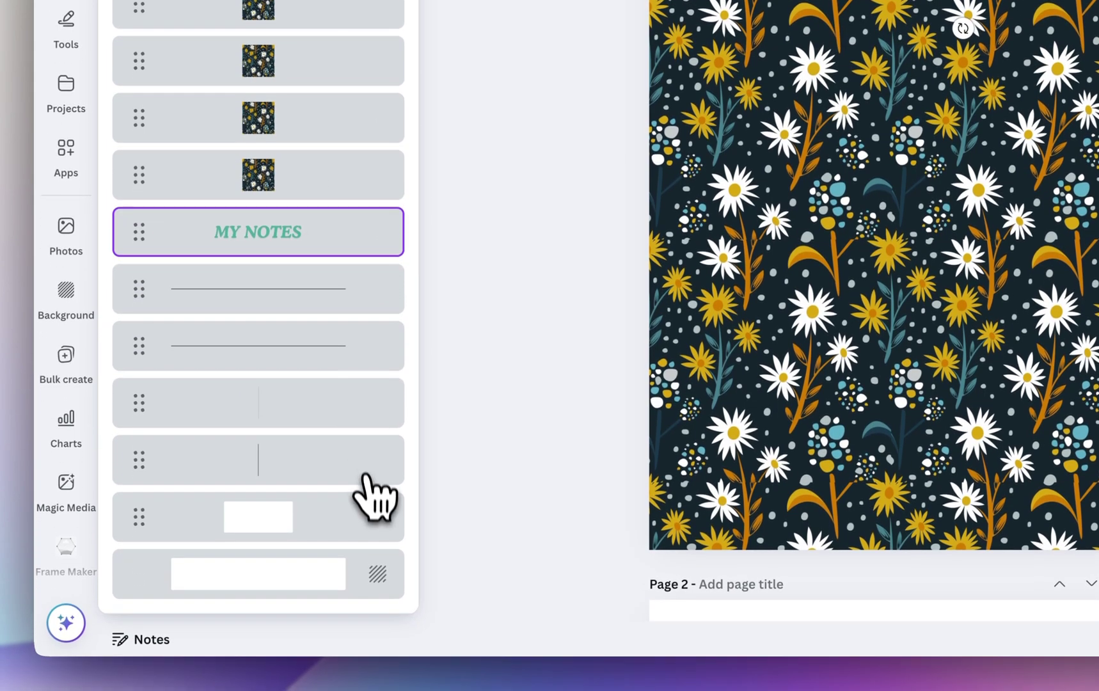
shift+click(363, 563)
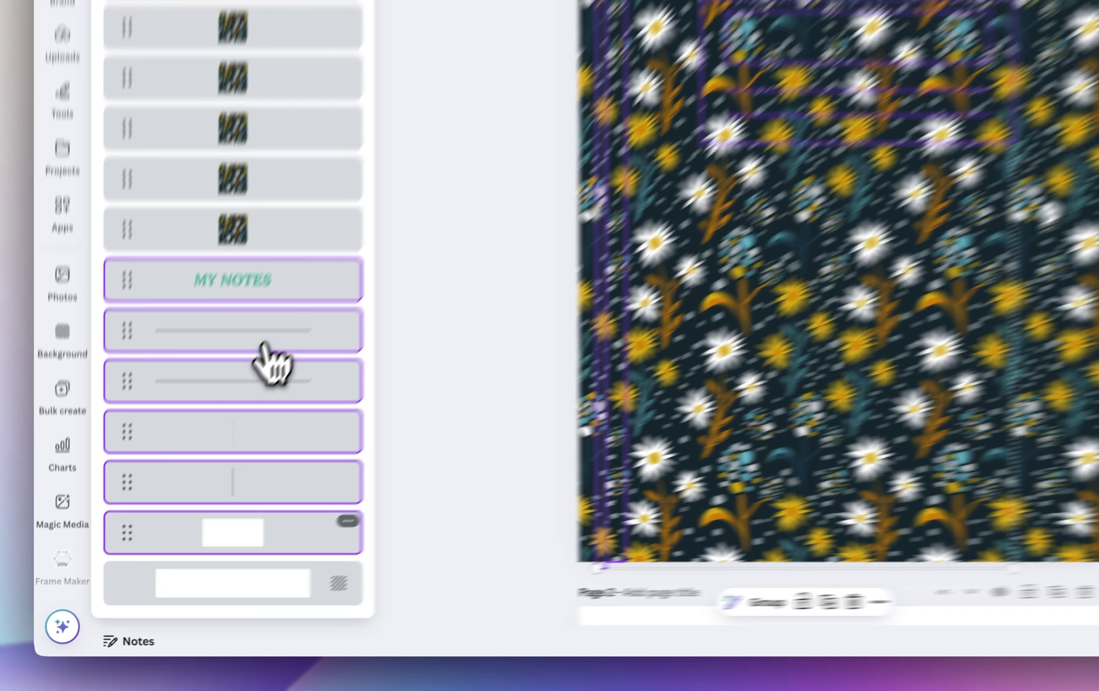
scroll(292, 314, up, 3)
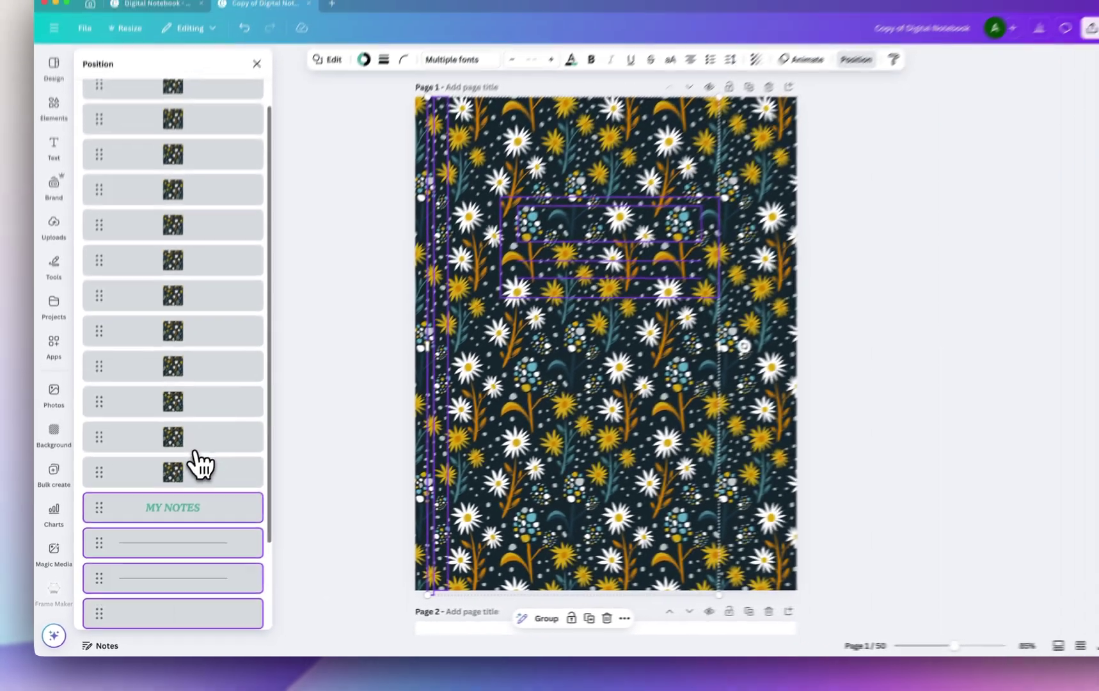
drag(333, 423, 298, 81)
drag(186, 322, 201, 179)
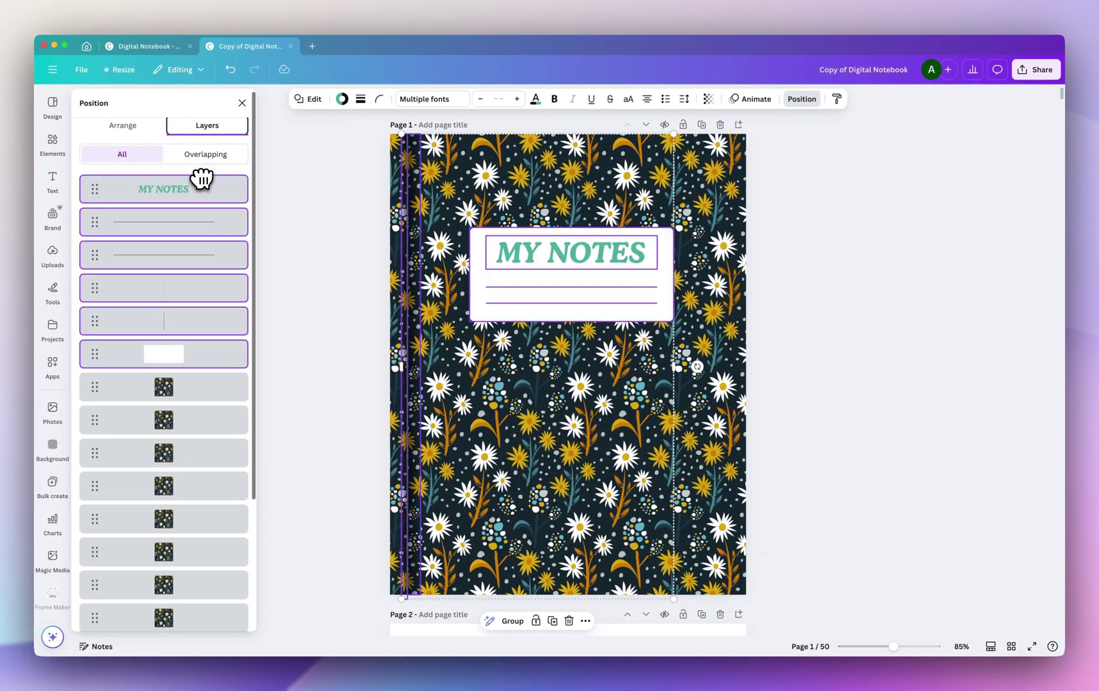
click(339, 211)
Recolour the MY NOTES title to the document's dark teal-blue and set its font to Playfair Display
click(616, 249)
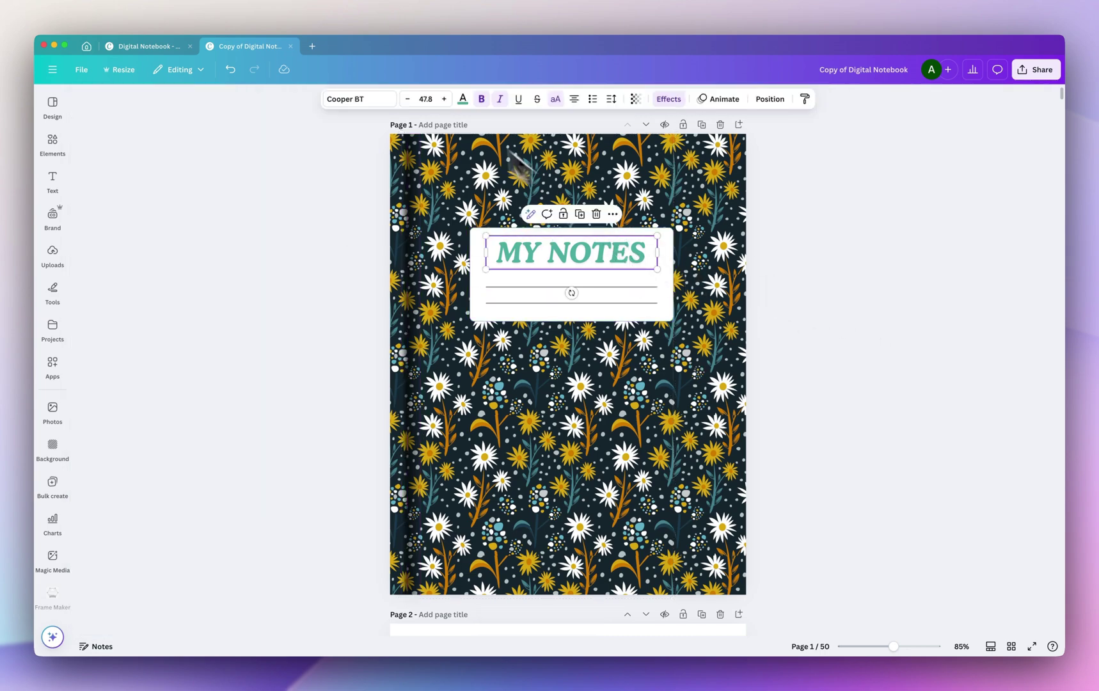
click(463, 100)
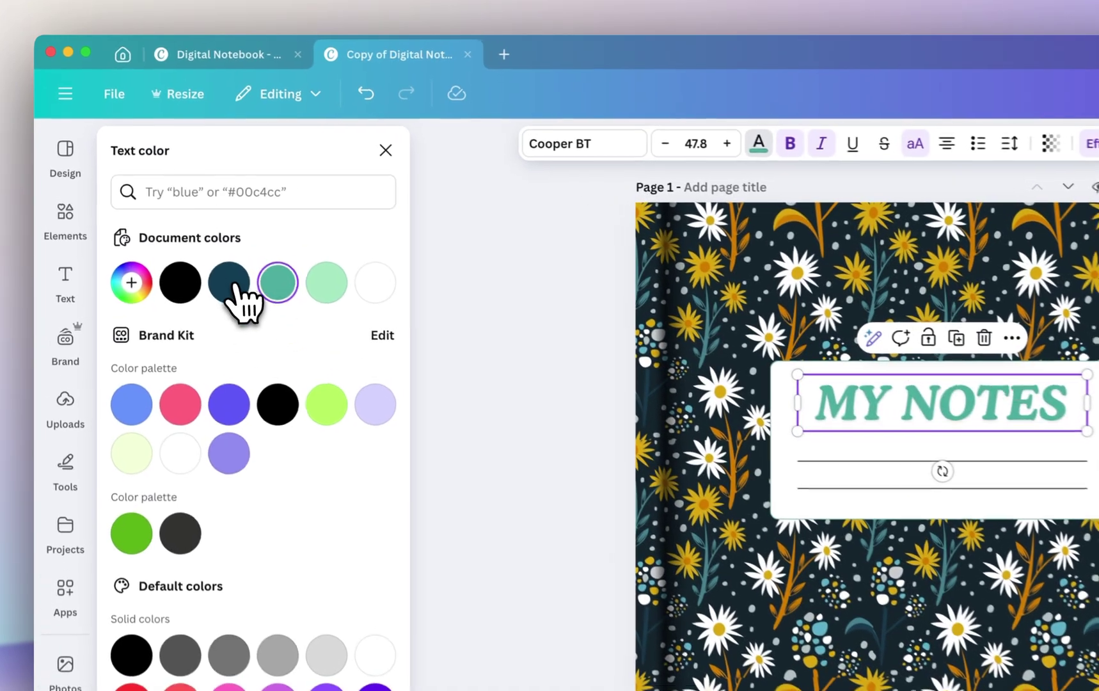
click(150, 180)
click(608, 146)
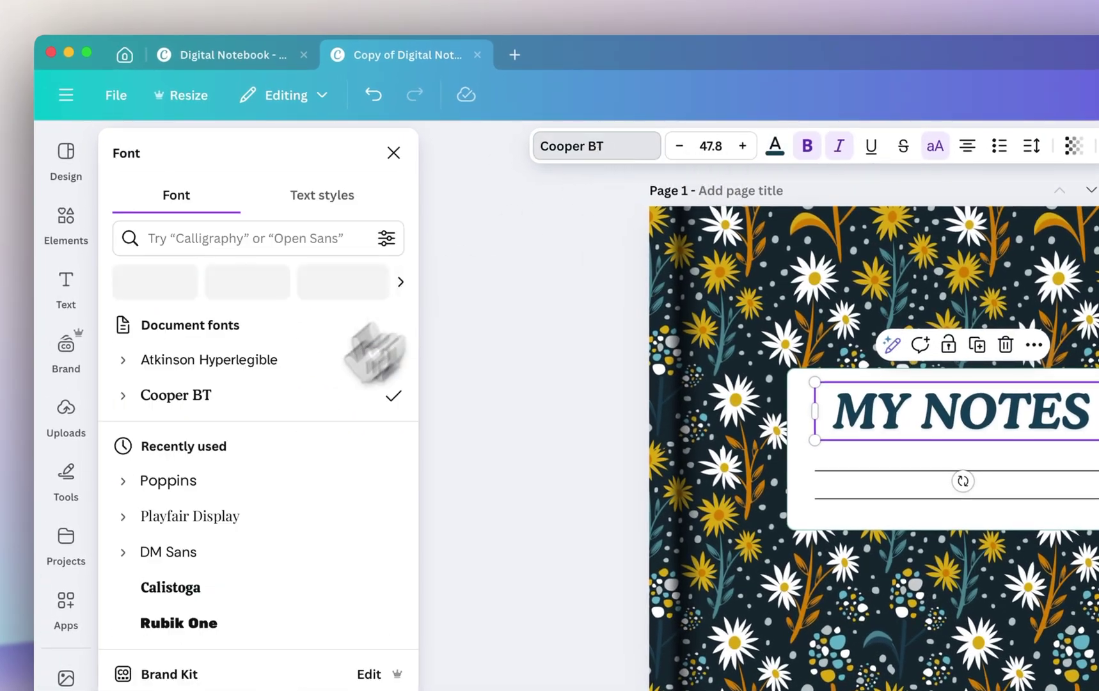
scroll(266, 448, down, 6)
click(540, 491)
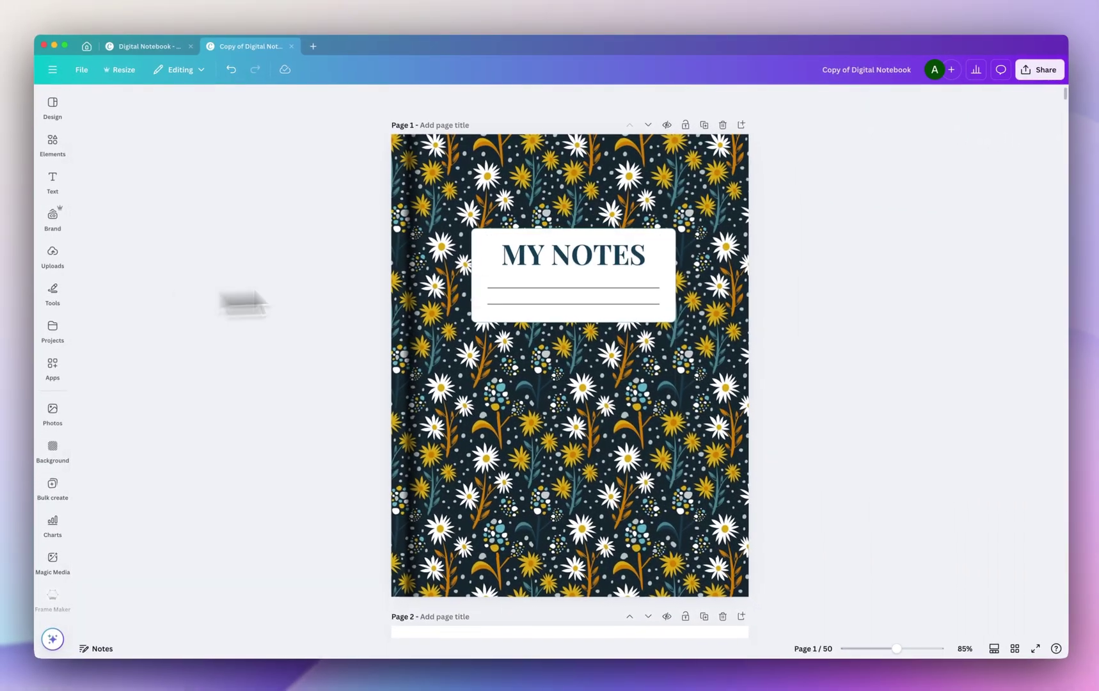
Change the black gradient colour of the inner spine strip on the cover to white (#FFFFFF), keeping the transparent end
click(416, 299)
click(359, 309)
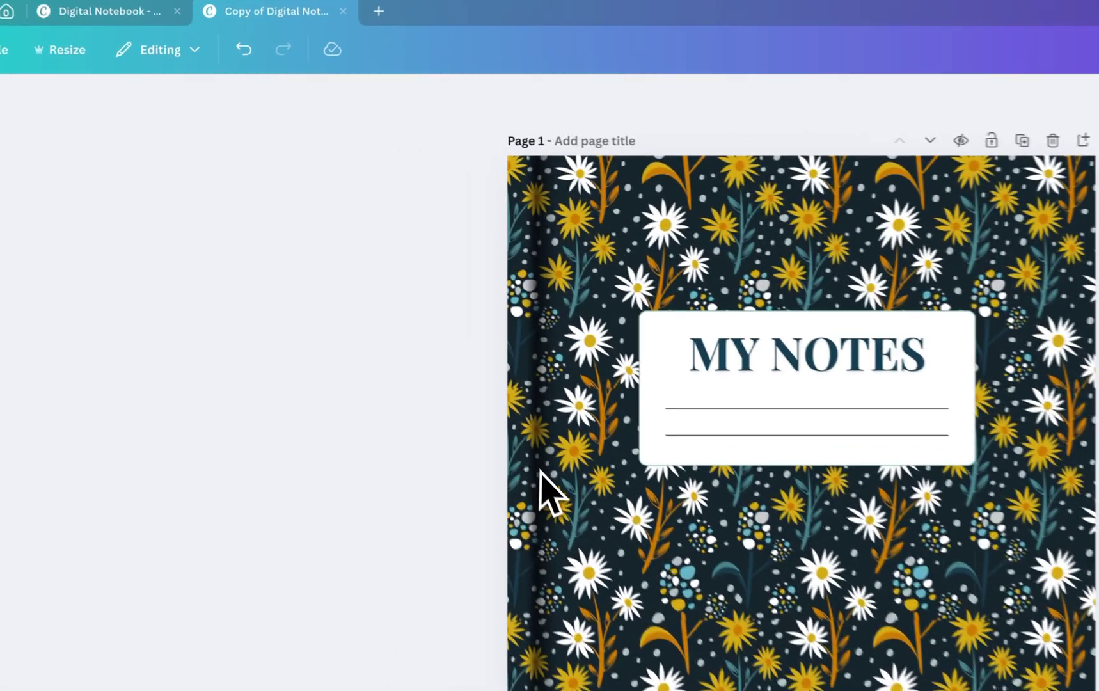
click(540, 491)
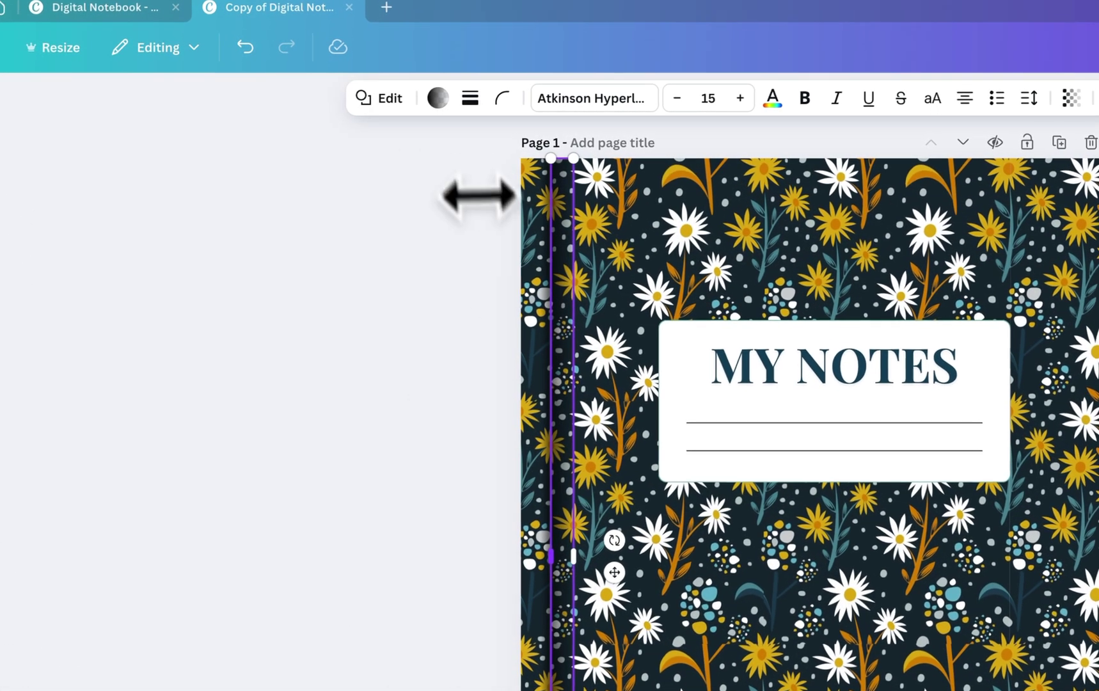
click(430, 99)
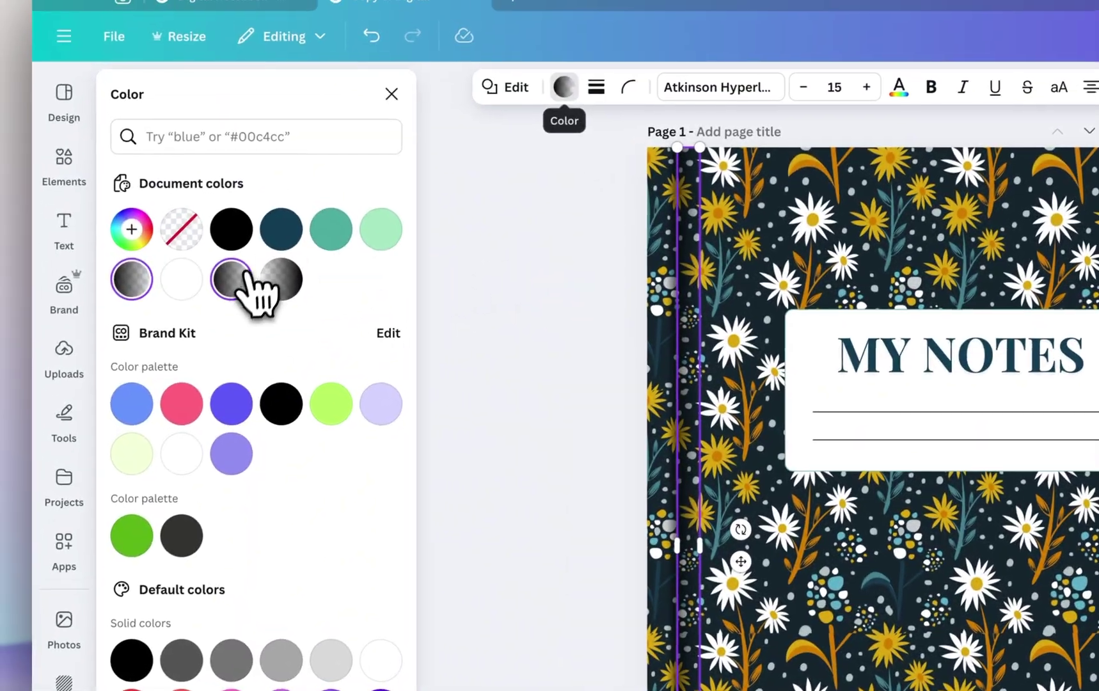
click(105, 290)
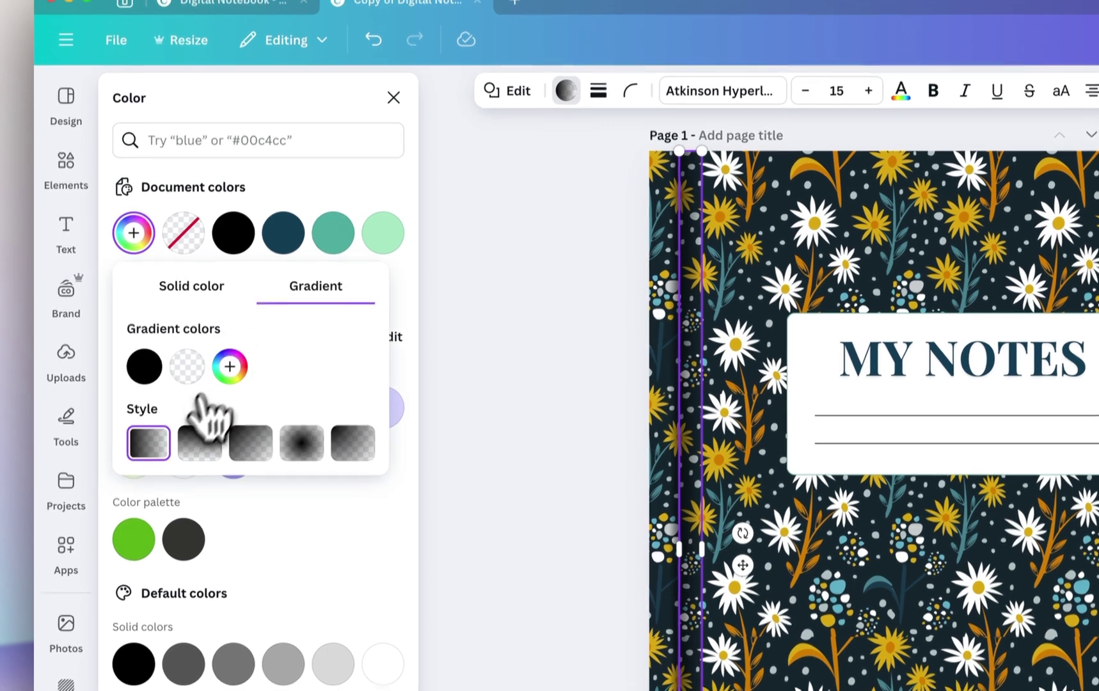
click(150, 364)
drag(206, 432, 99, 364)
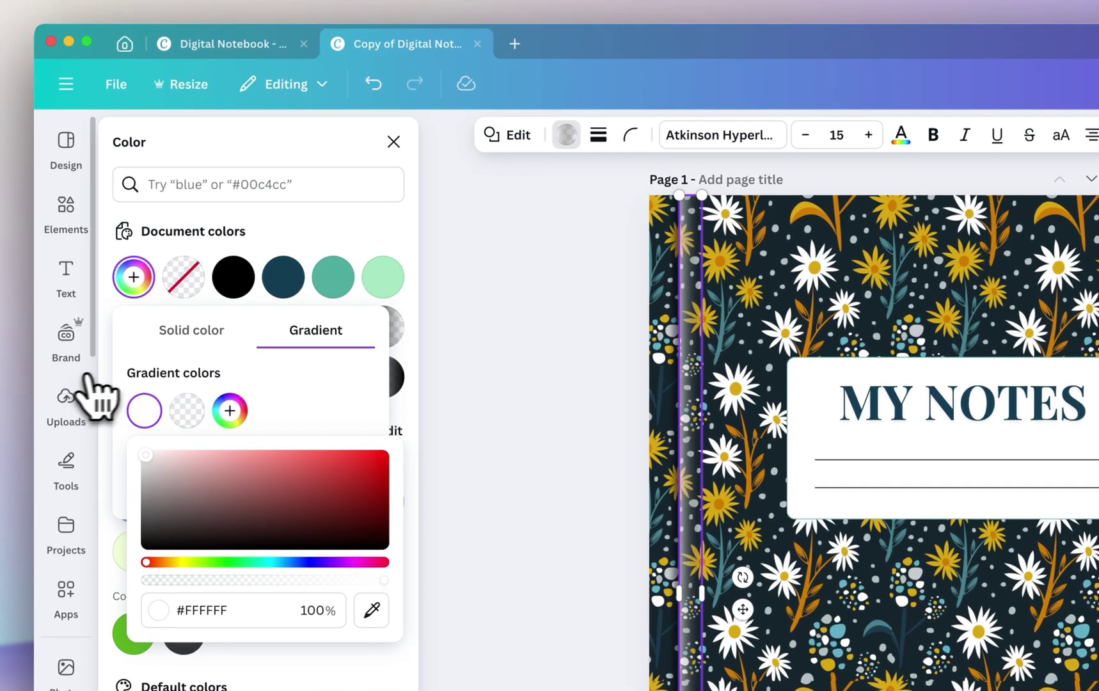
Change the black gradient colour of the spine strip nearest the cover's outer edge to white
click(661, 243)
click(674, 249)
click(567, 146)
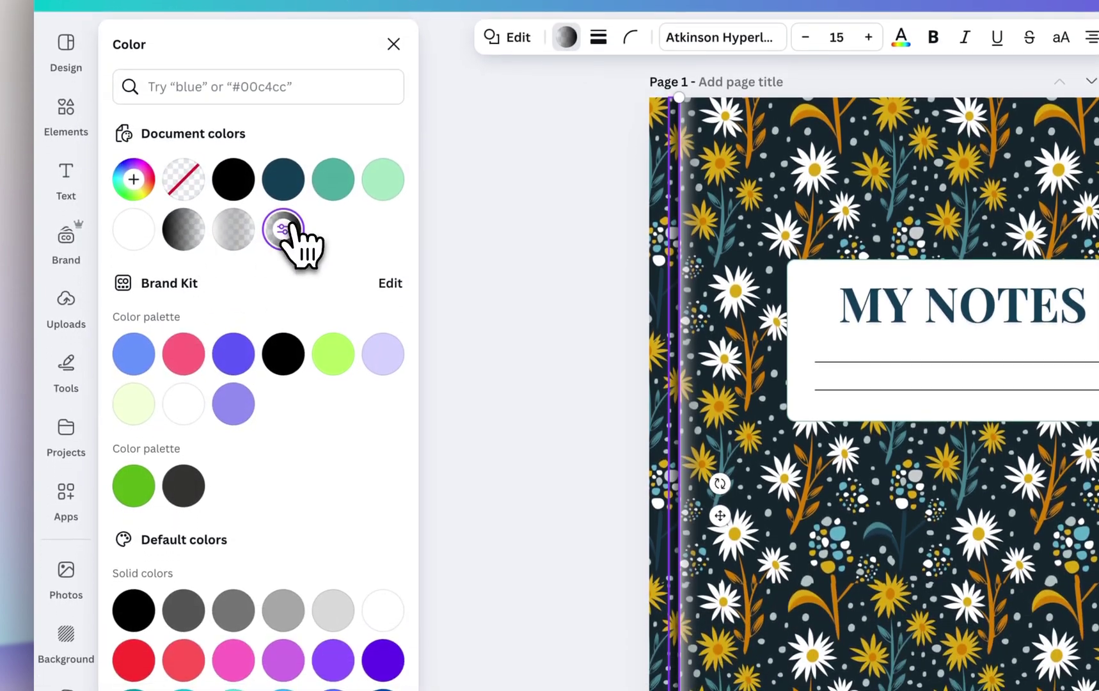
click(283, 229)
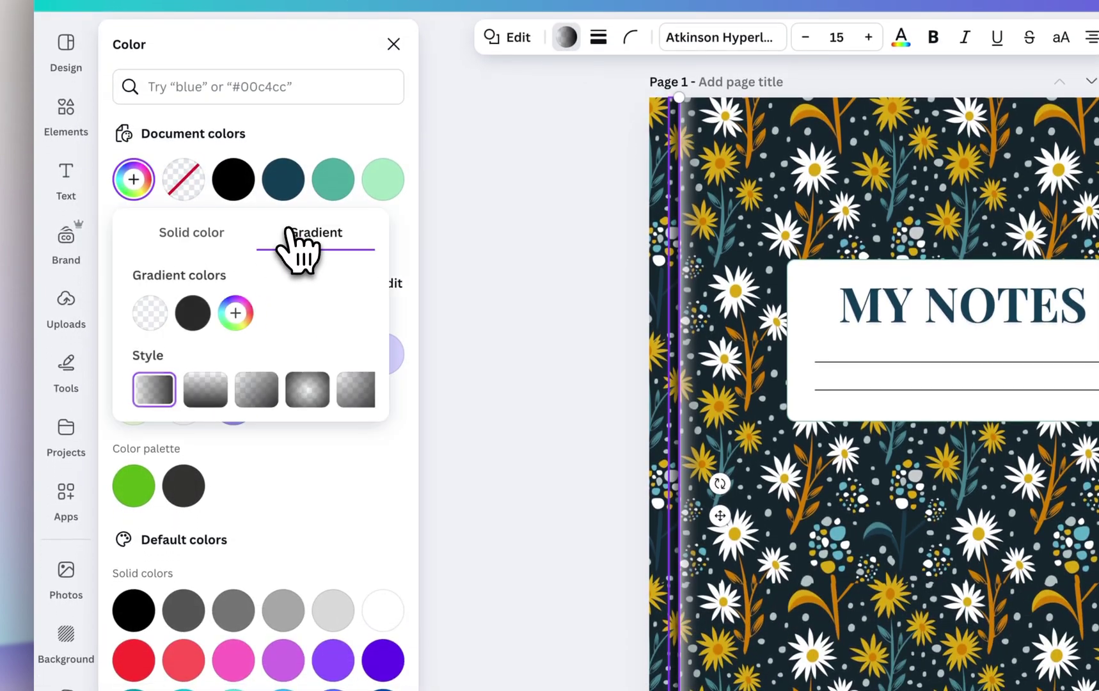
click(187, 313)
click(216, 413)
drag(217, 413, 131, 255)
click(394, 44)
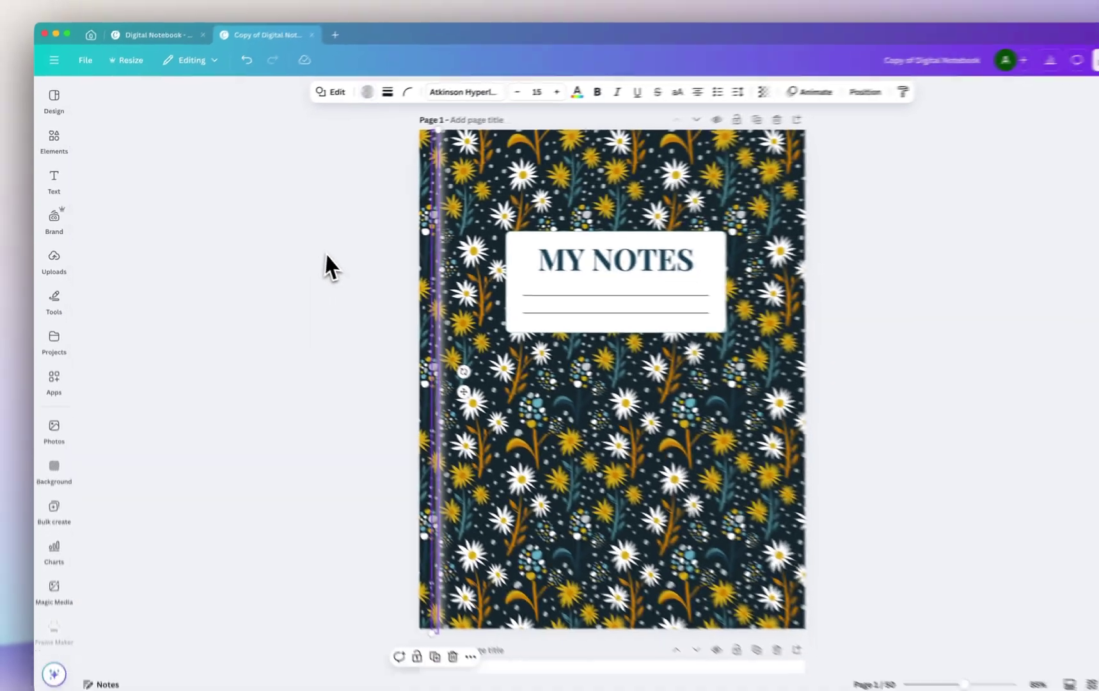
click(526, 302)
Delete pages 3 through 50, keeping only the cover and the first note page
scroll(753, 320, down, 5)
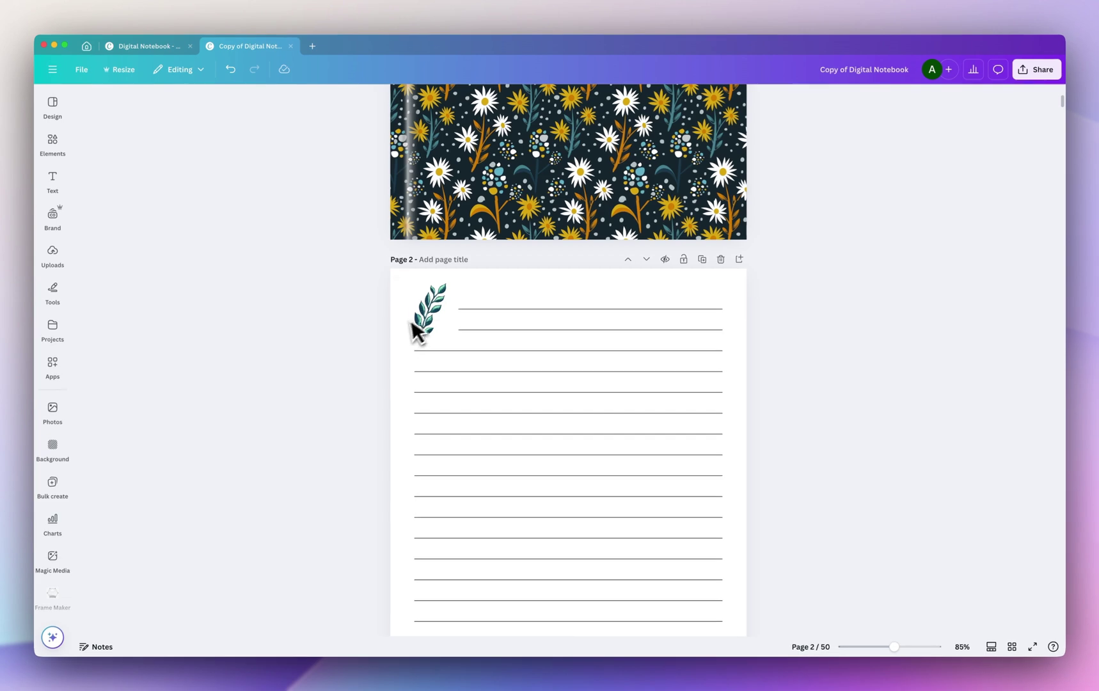
click(434, 325)
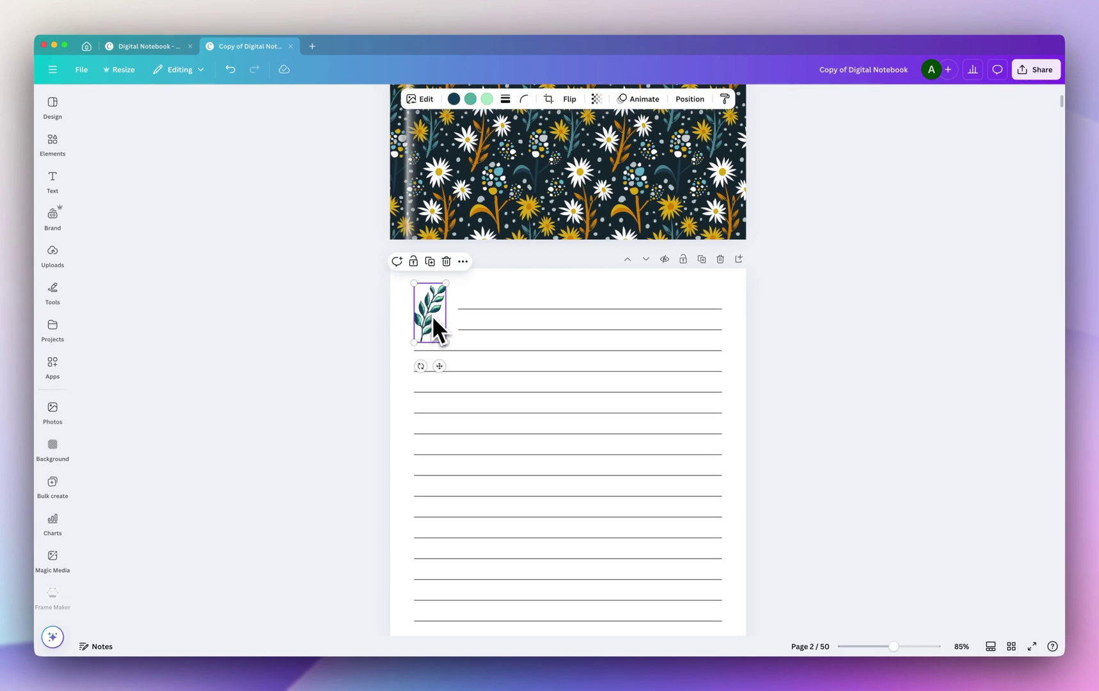
scroll(437, 323, up, 5)
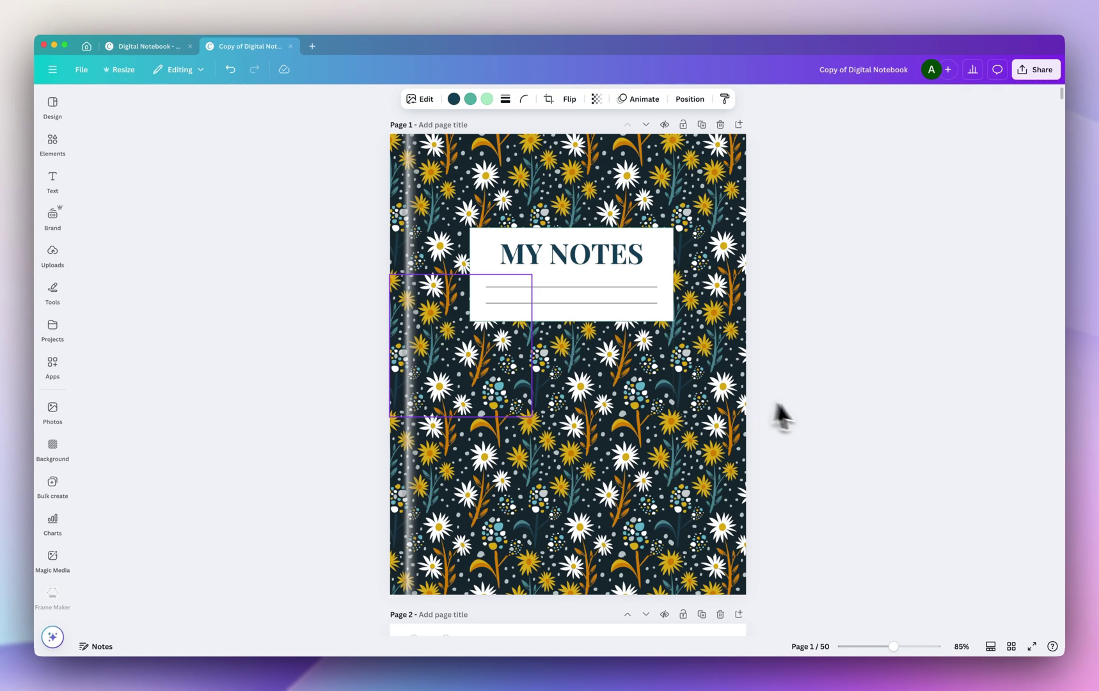
scroll(788, 426, down, 3)
scroll(535, 459, down, 15)
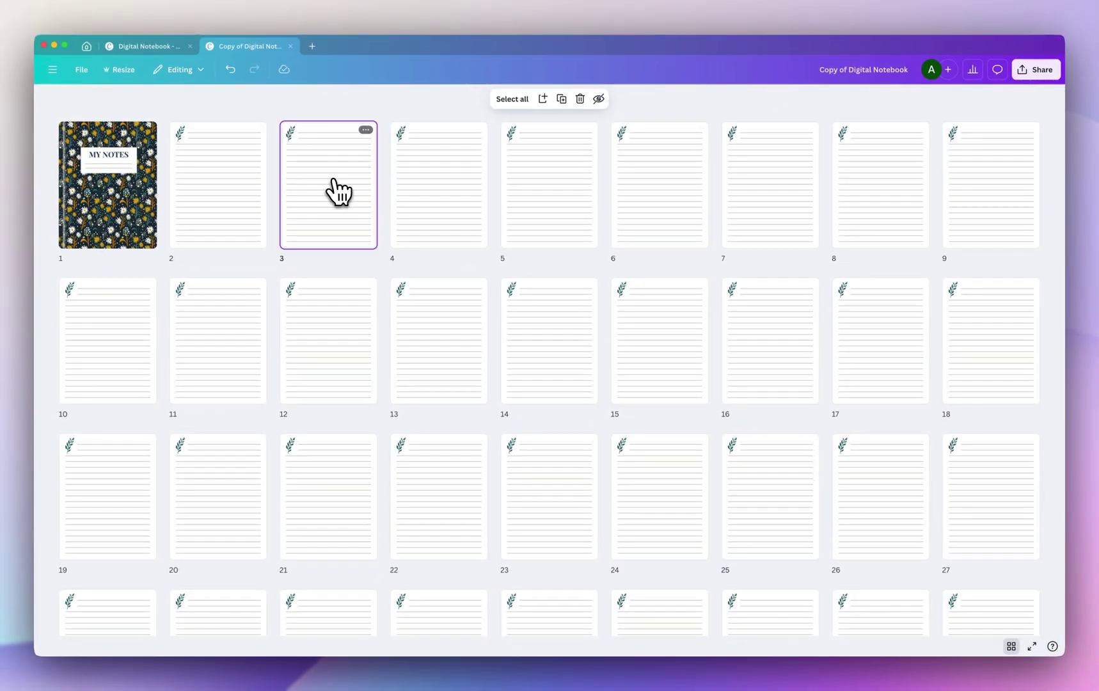
scroll(338, 190, down, 7)
shift+click(551, 523)
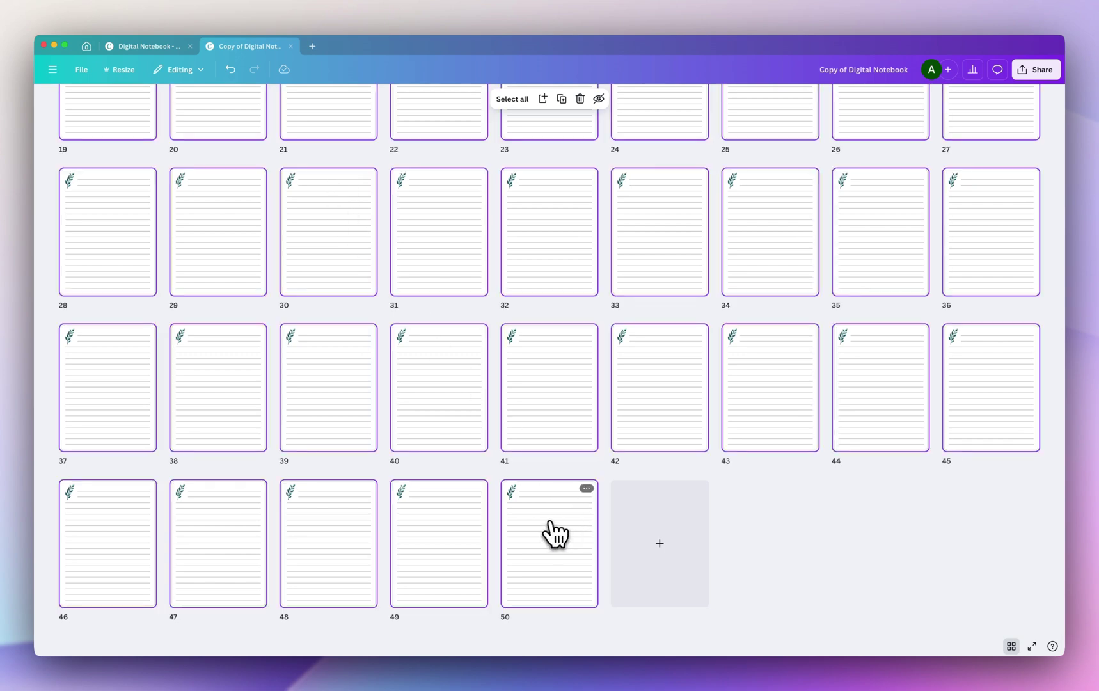
scroll(556, 526, up, 7)
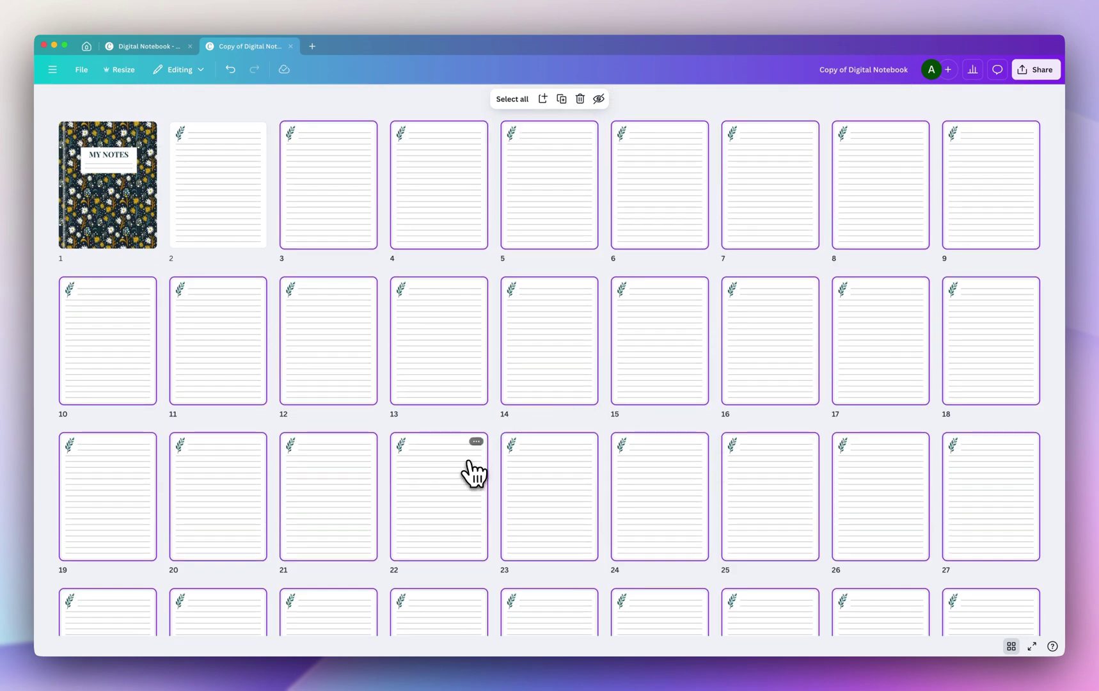
key(Delete)
Delete the leaf sprig from page 2 and search the graphics for "orange flower"
double_click(244, 188)
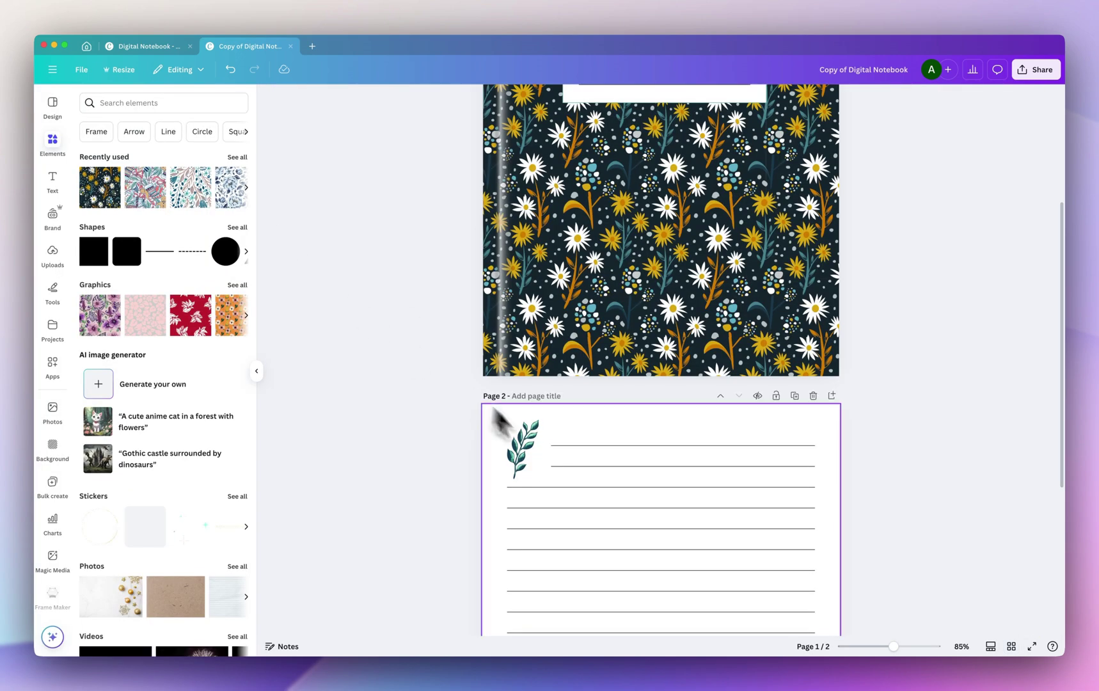
click(538, 438)
key(Delete)
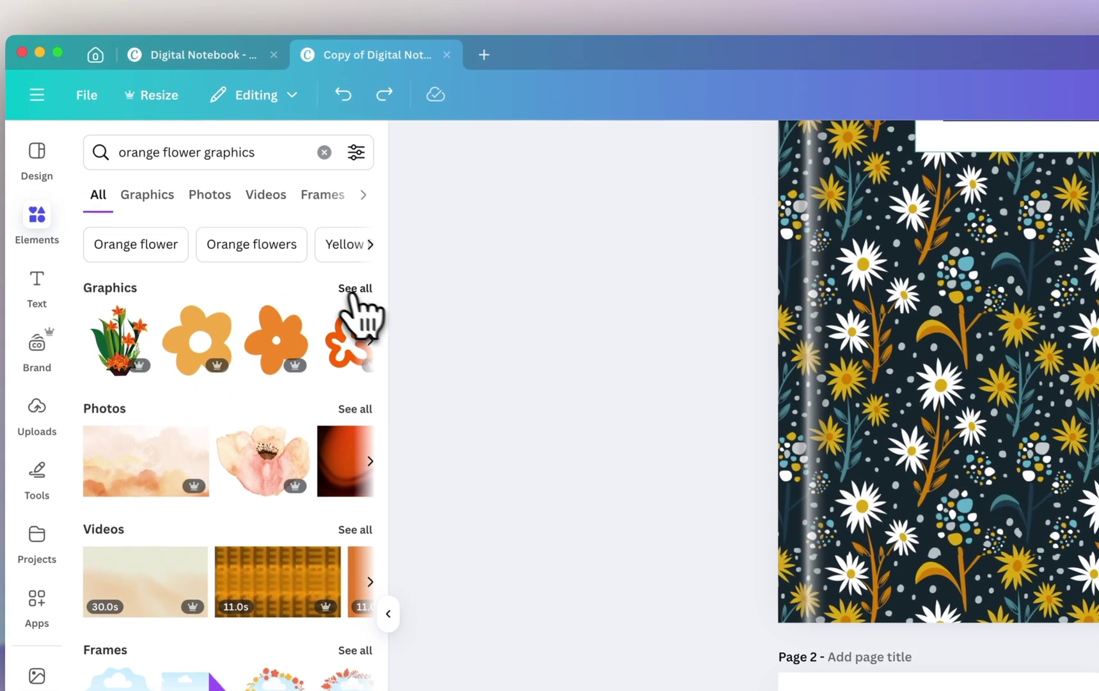
click(354, 291)
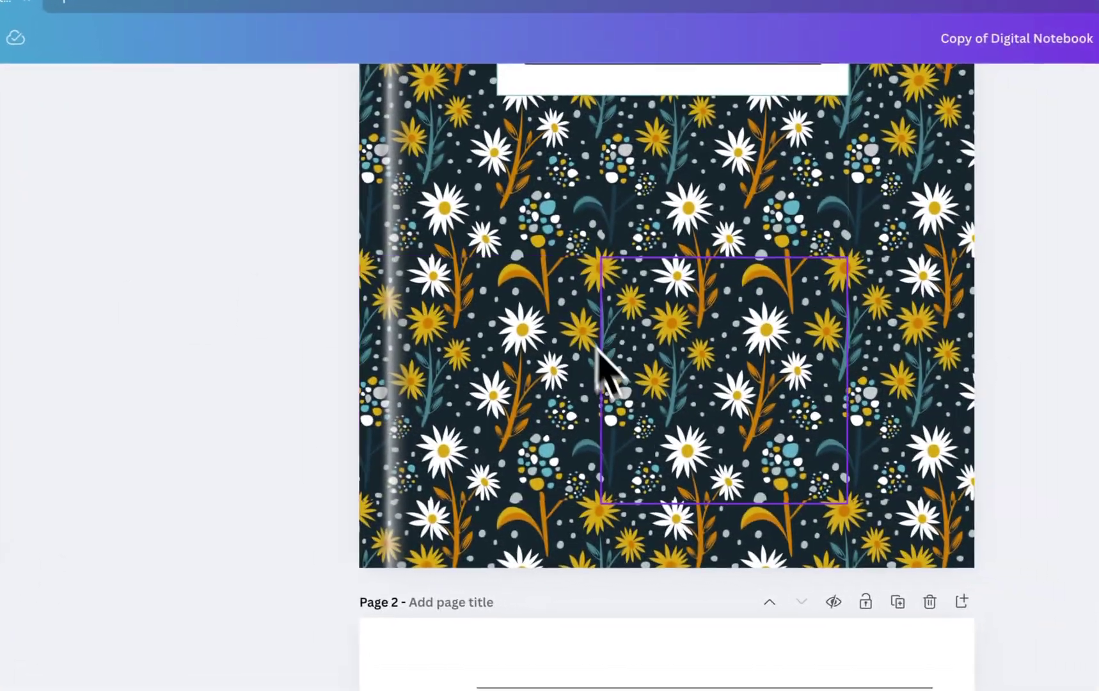
scroll(608, 371, up, 4)
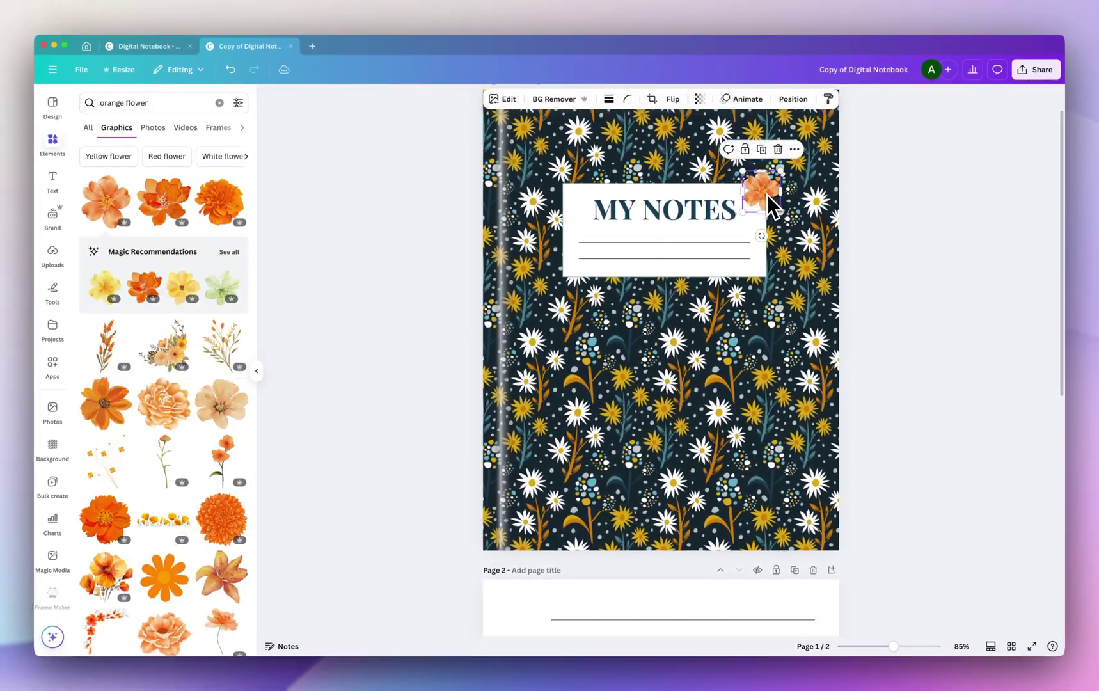
Try a small peach flower on the upper-right corner of the cover's white label
drag(766, 90, 883, 227)
scroll(883, 227, up, 1)
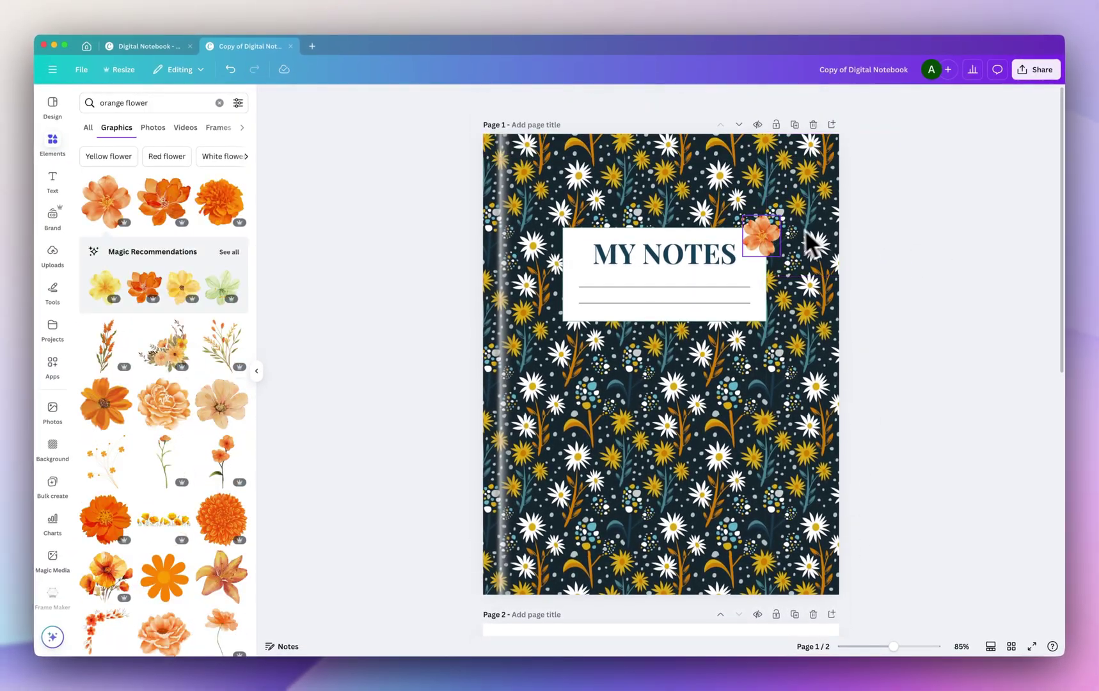
click(760, 234)
scroll(937, 276, down, 5)
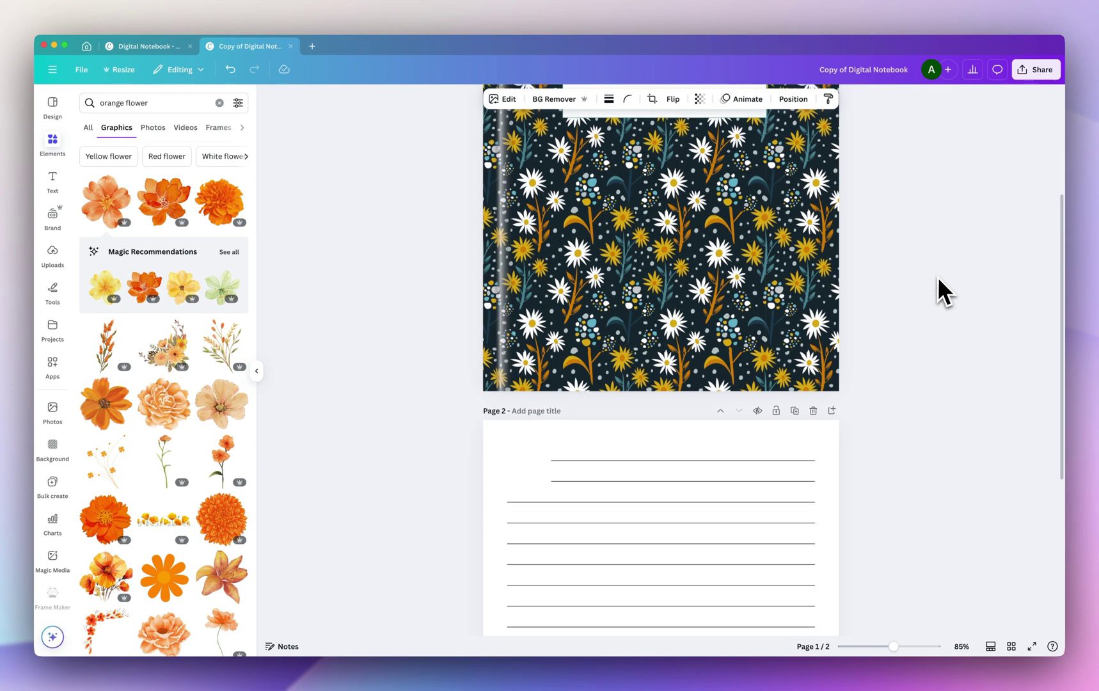
Try the orange flower with a dark centre on page 2, scaled down beside the two short lines
click(558, 337)
click(104, 419)
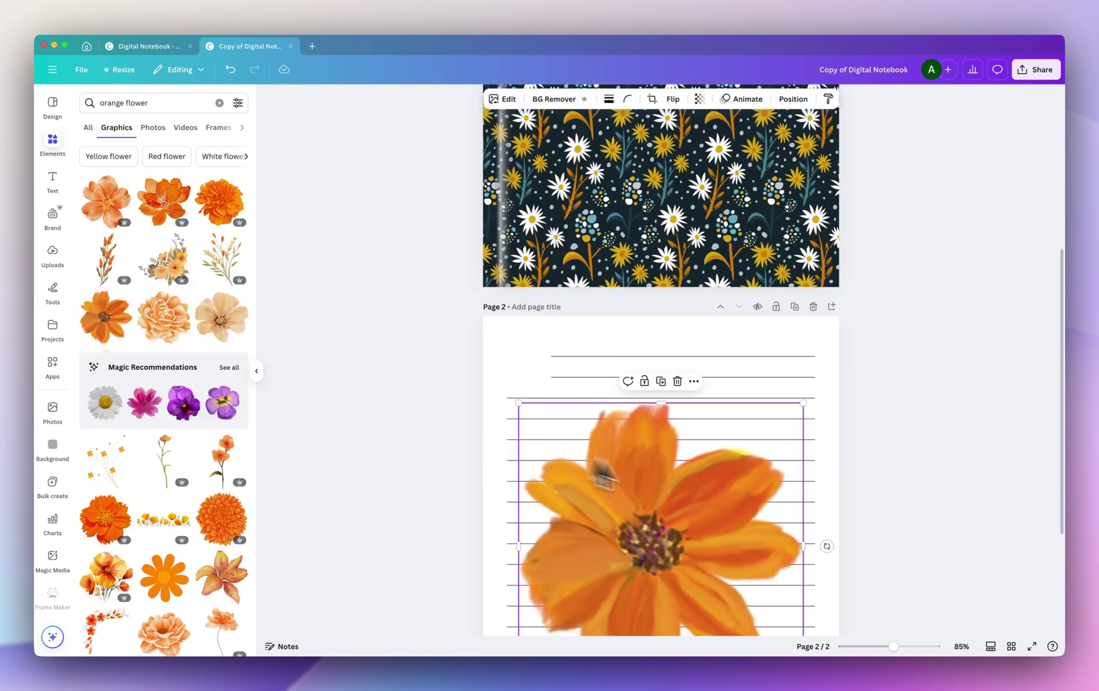
drag(788, 580, 549, 329)
click(938, 381)
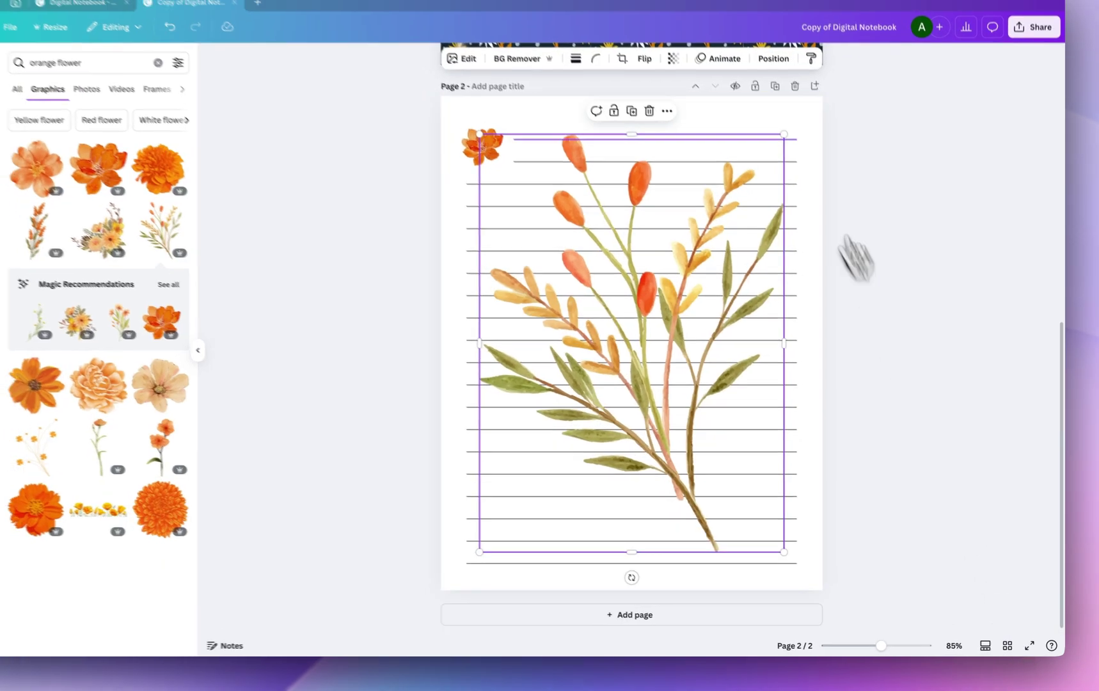
Place a small red-orange flower beside page 2's short lines and a small floral sprig in the page's lower-right corner
drag(801, 169, 828, 472)
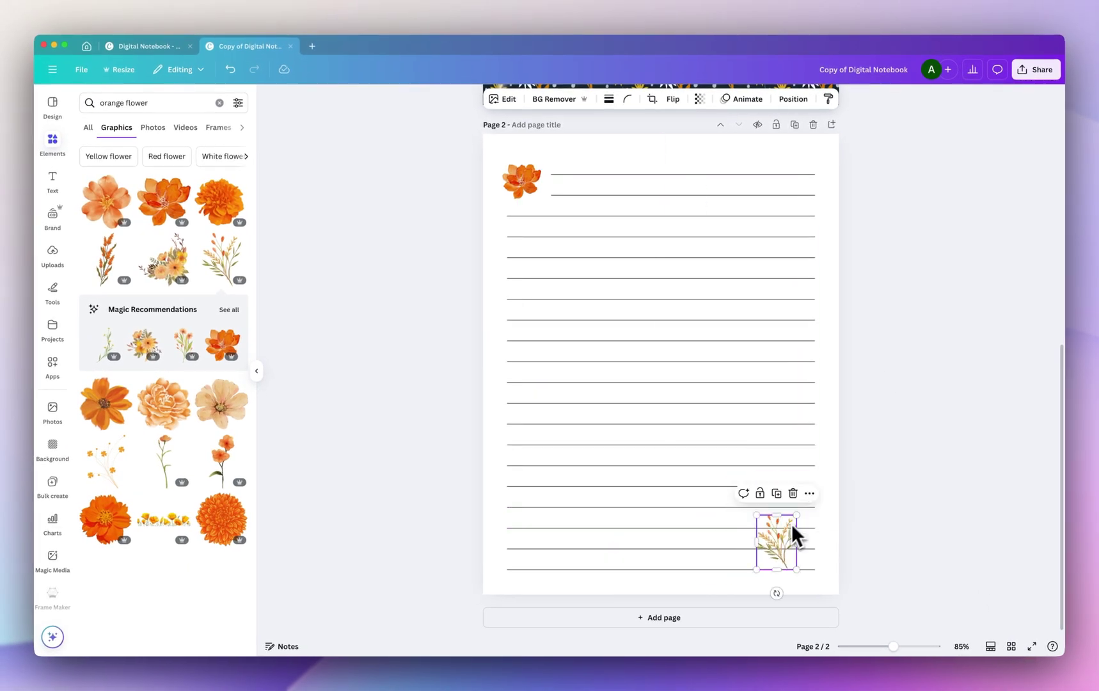
drag(787, 532, 814, 534)
Shorten the last three ruled lines on page 2 so they end just before the floral sprig
click(786, 569)
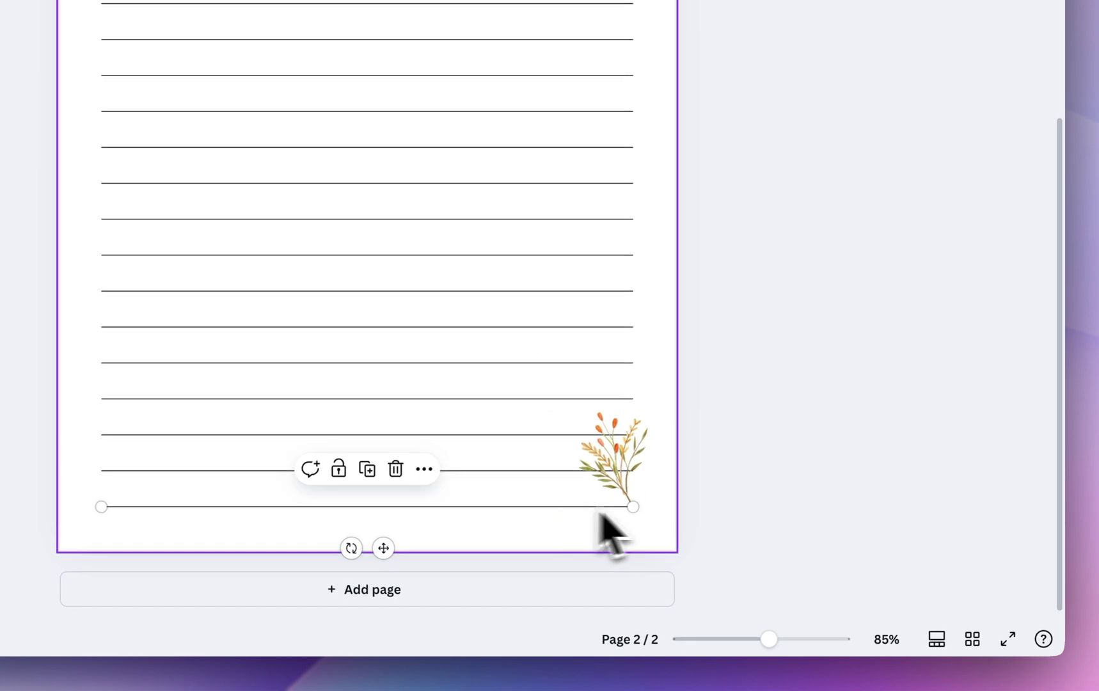
drag(631, 508, 627, 508)
click(541, 472)
drag(561, 505, 568, 476)
click(565, 437)
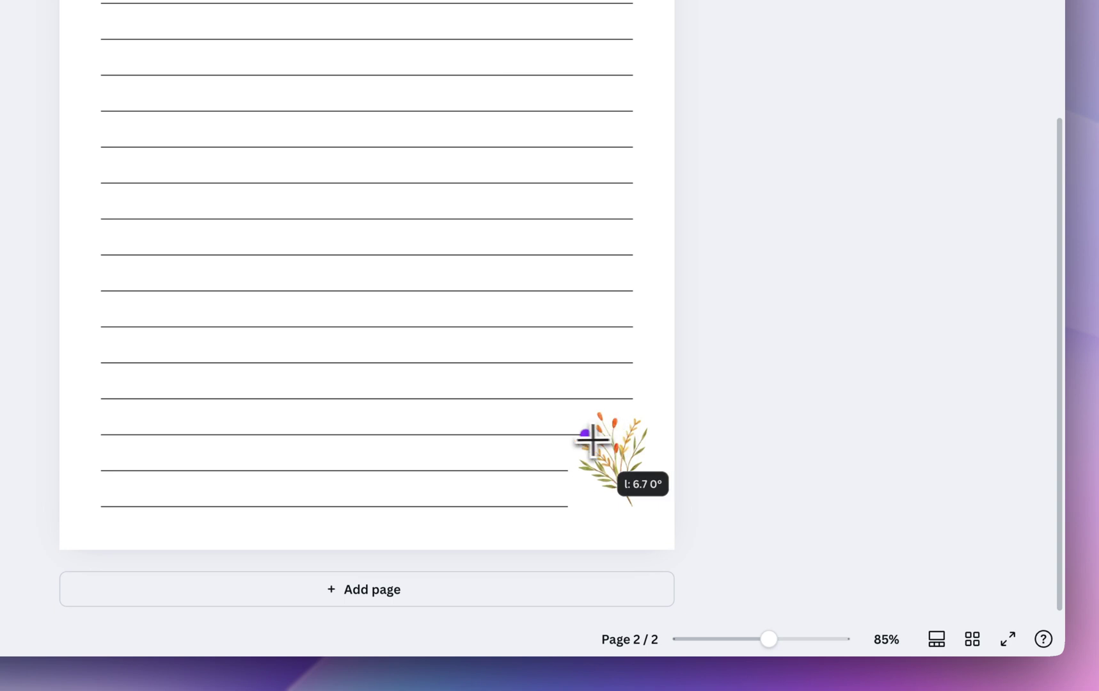
mouse_move(570, 440)
mouse_down()
mouse_move(631, 437)
mouse_move(569, 440)
mouse_up()
click(792, 418)
Show all pages as a grid and duplicate the decorated note page three times
click(973, 639)
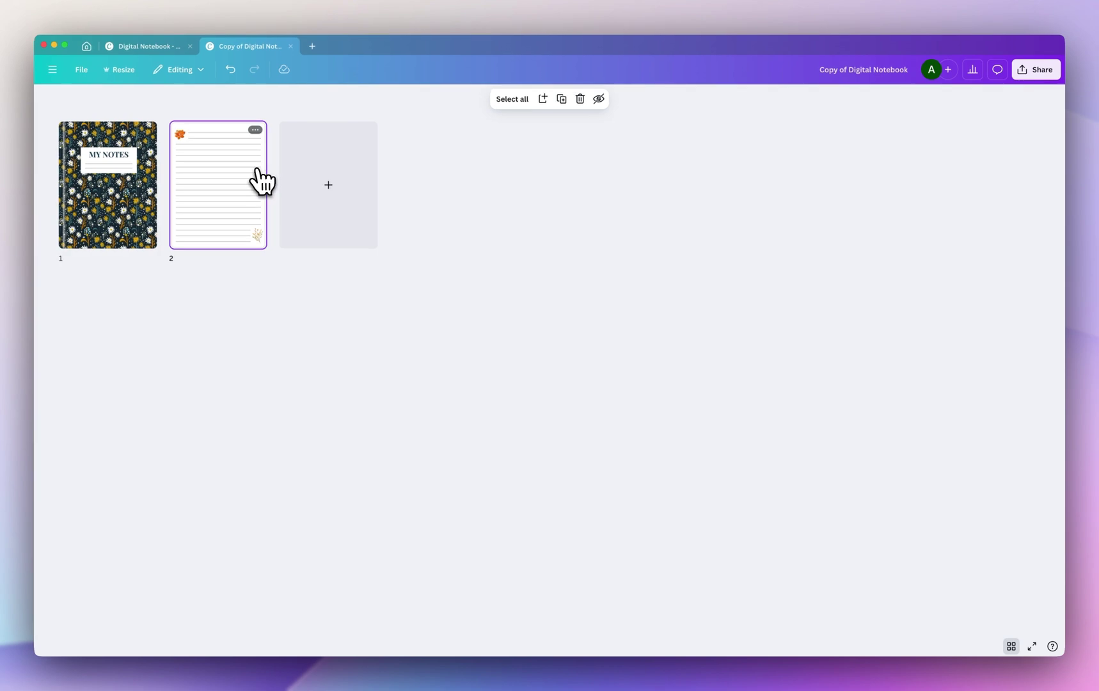
click(255, 130)
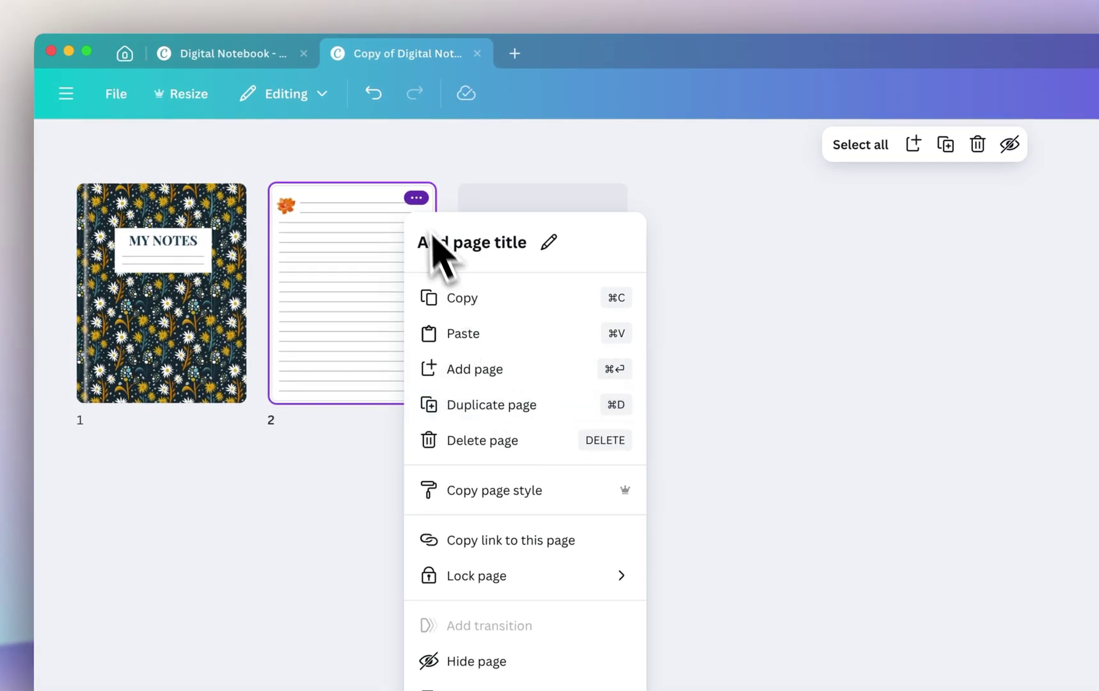
click(420, 202)
key(super+d)
key(super+d)
key(super+d)
key(super+d)
key(super+d)
key(super+d)
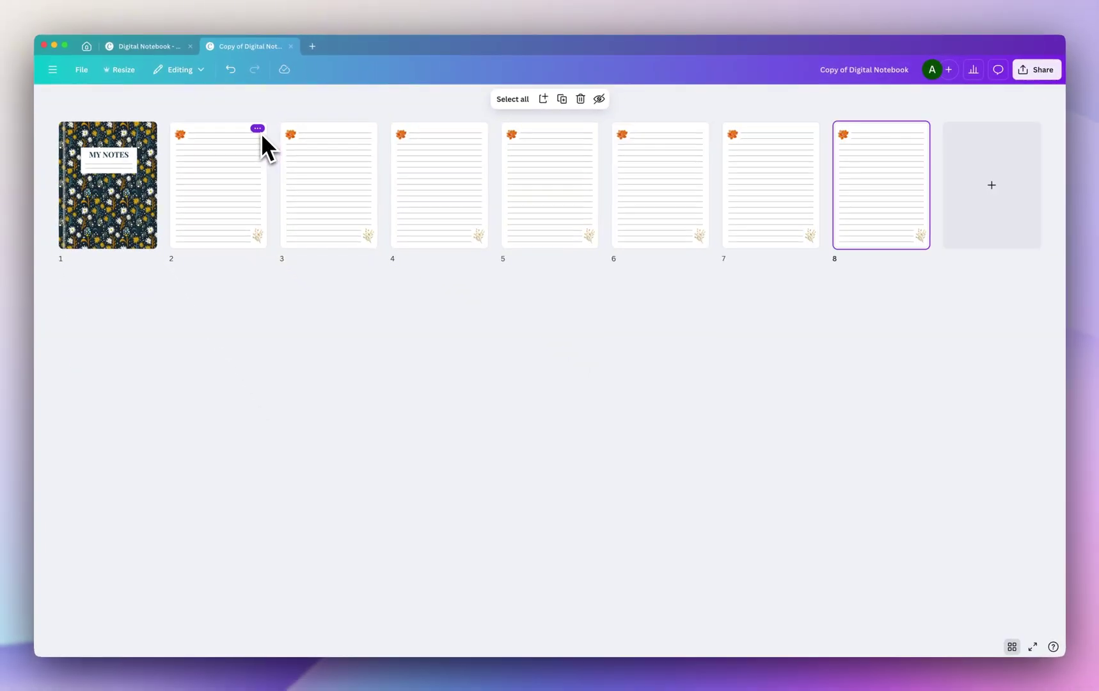
Duplicate the decorated floral note page repeatedly until the notebook has 50 pages
key(super+d)
key(super+d)
key(super+d)
key(super+d)
key(super+d)
key(super+d)
key(super+d)
key(super+d)
key(super+d)
key(super+d)
key(super+d)
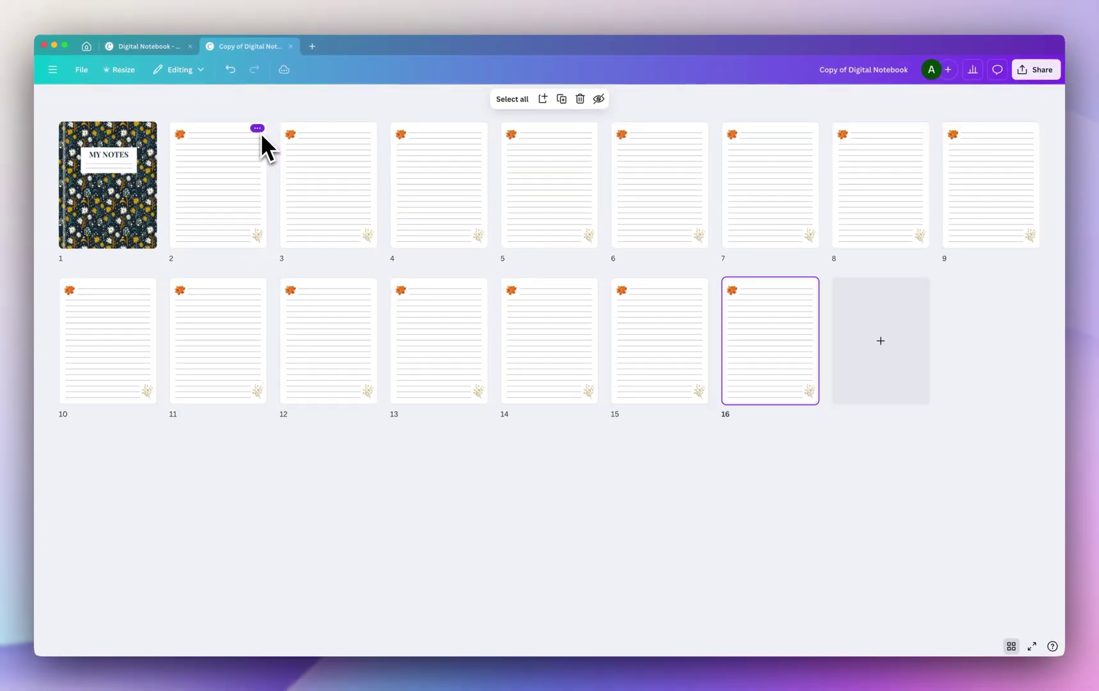
key(super+d)
key(super+d)
key(super+d)
key(super+d)
key(super+d)
key(super+d)
key(super+d)
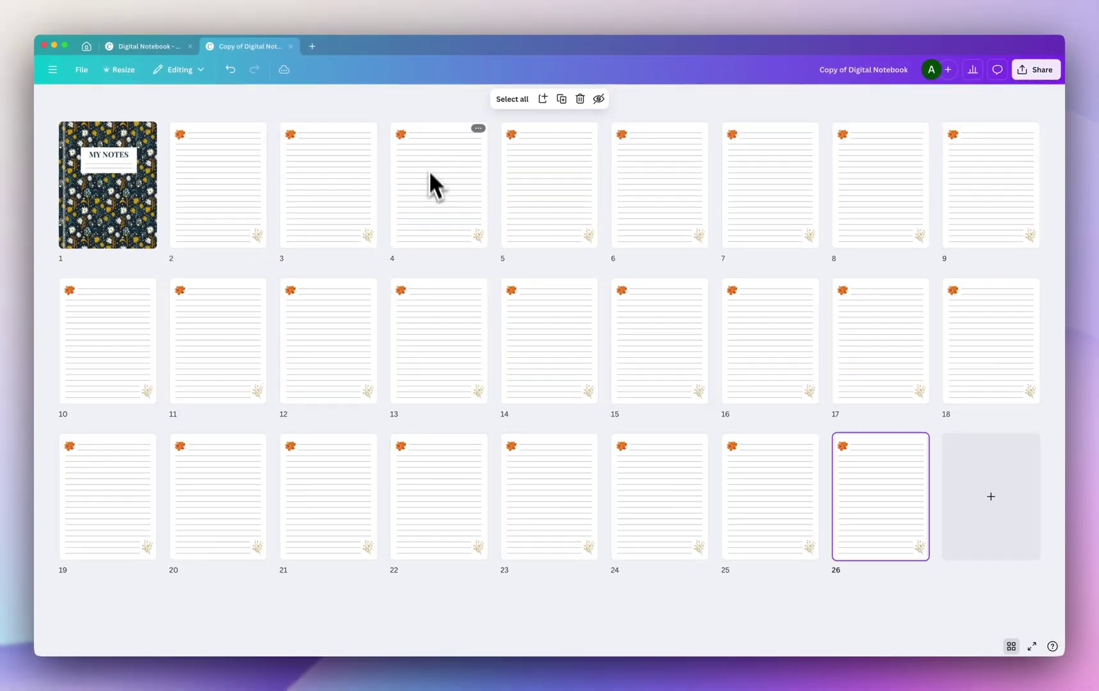
key(super+d)
key(super+d)
key(super+d)
key(super+d)
key(super+d)
key(super+d)
key(super+d)
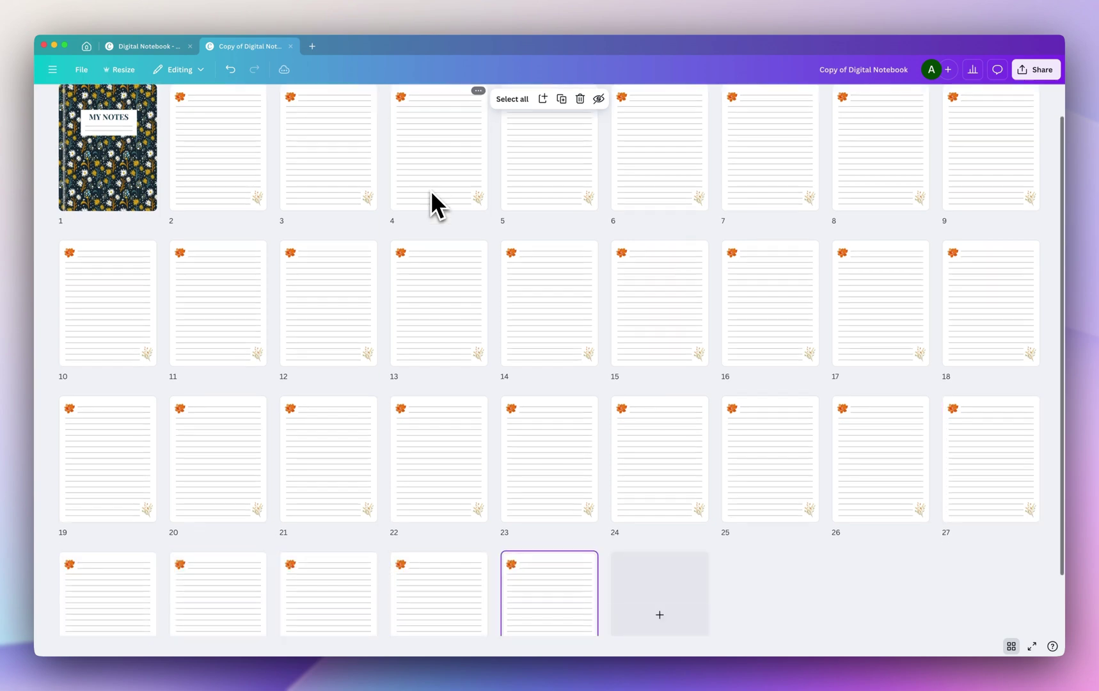
key(super+d)
key(super+d)
key(super+d)
key(super+d)
key(super+d)
key(super+d)
key(super+d)
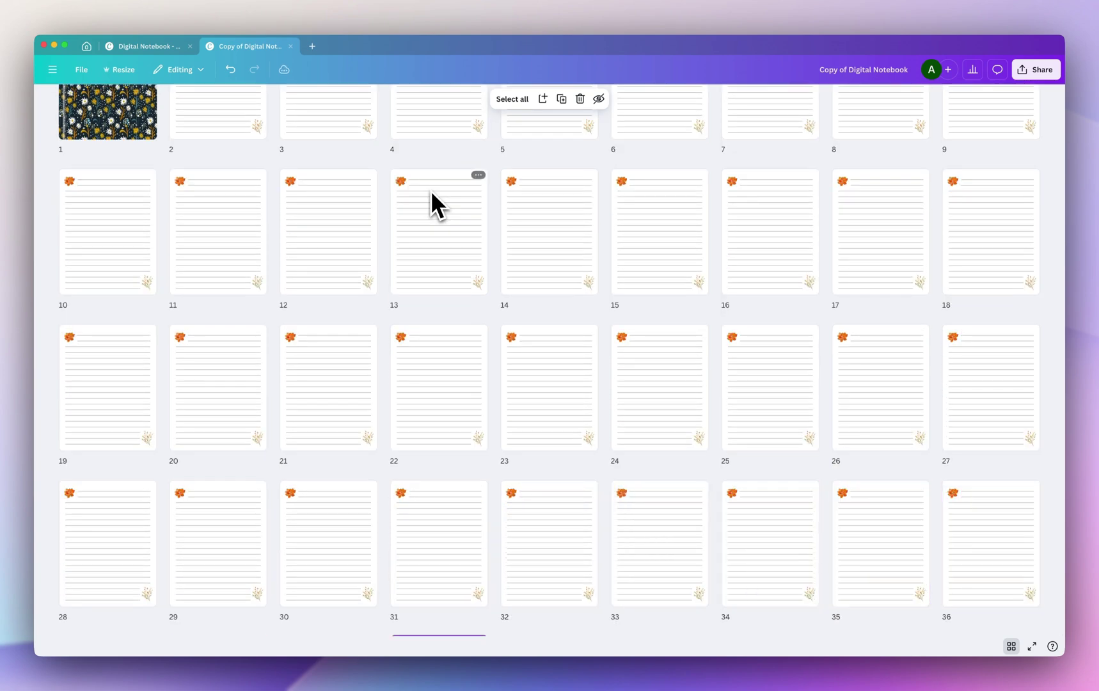
Compare the leaf-cover and daisy-cover notebooks, reviewing their page grids, covers and first note pages
click(149, 47)
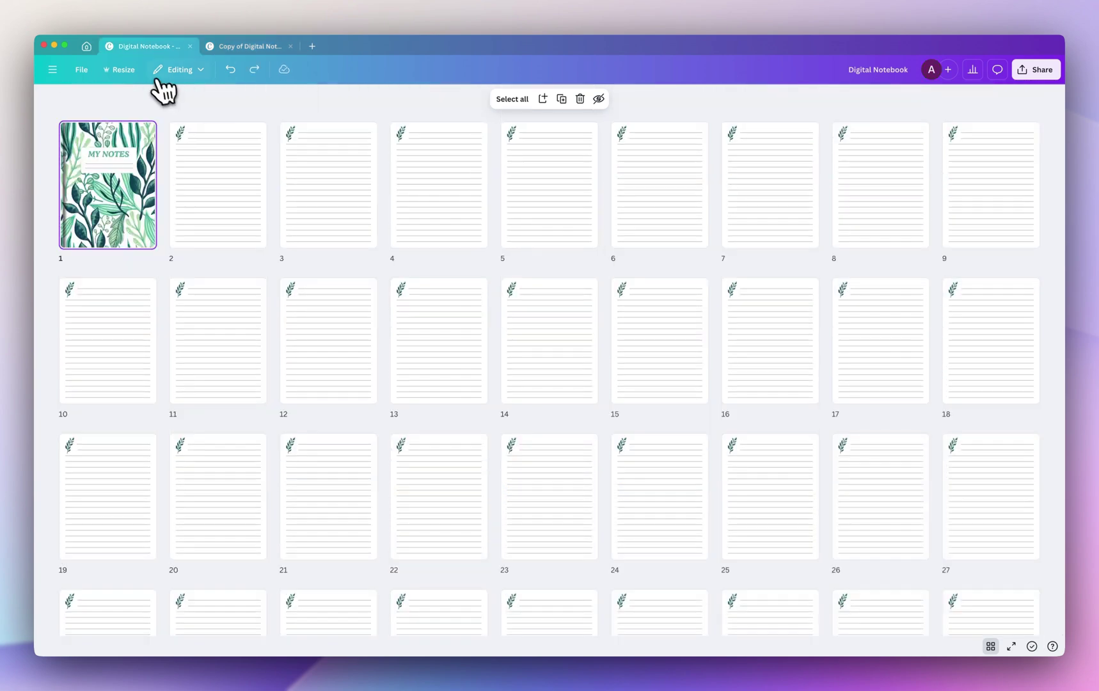
click(272, 49)
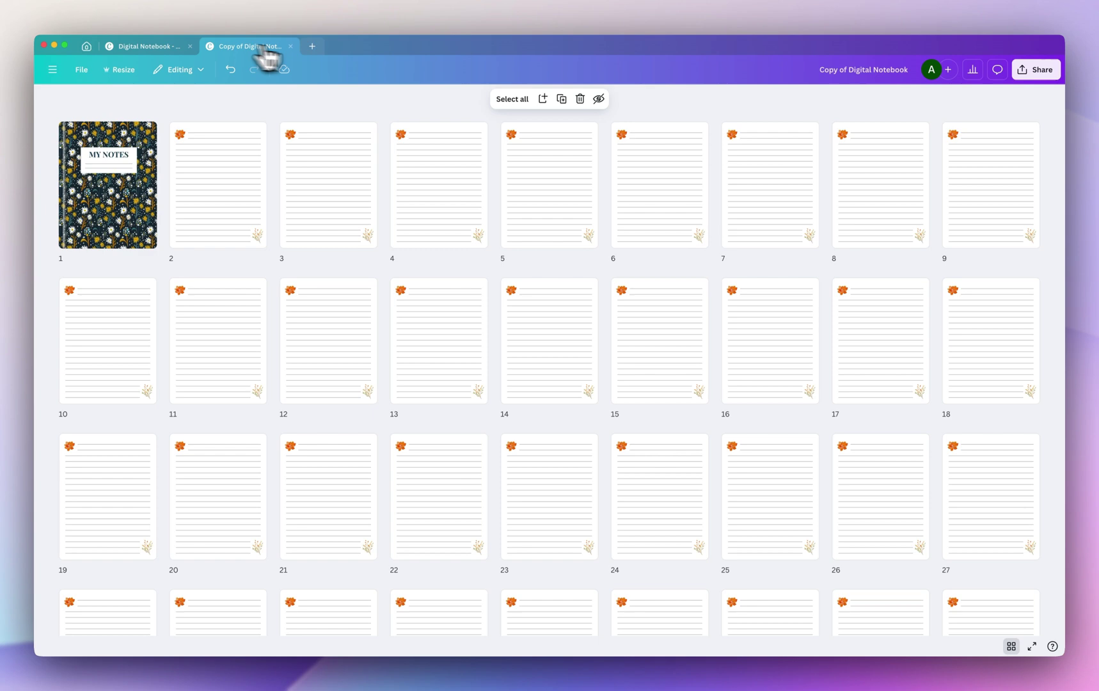
click(140, 49)
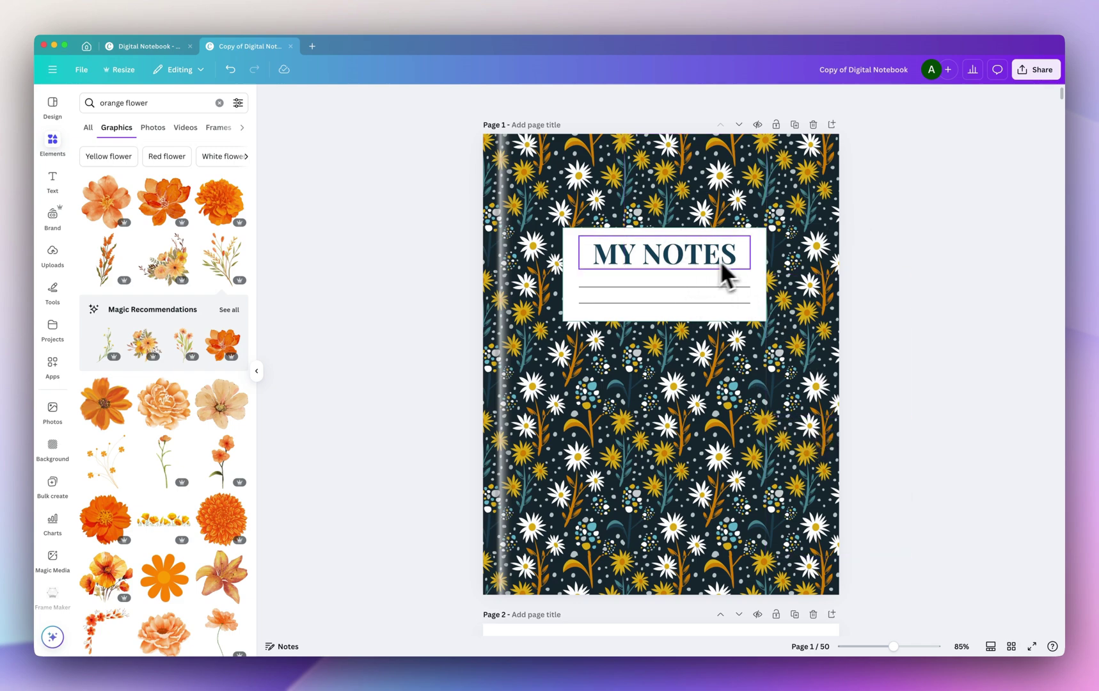
scroll(905, 340, down, 10)
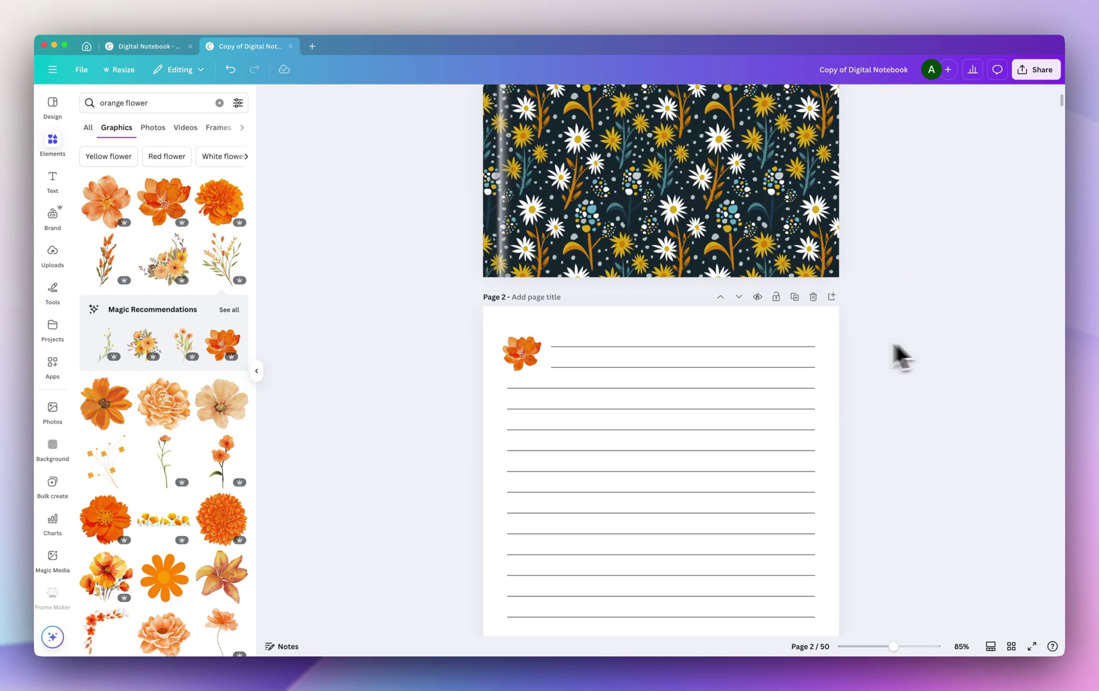
scroll(867, 383, down, 2)
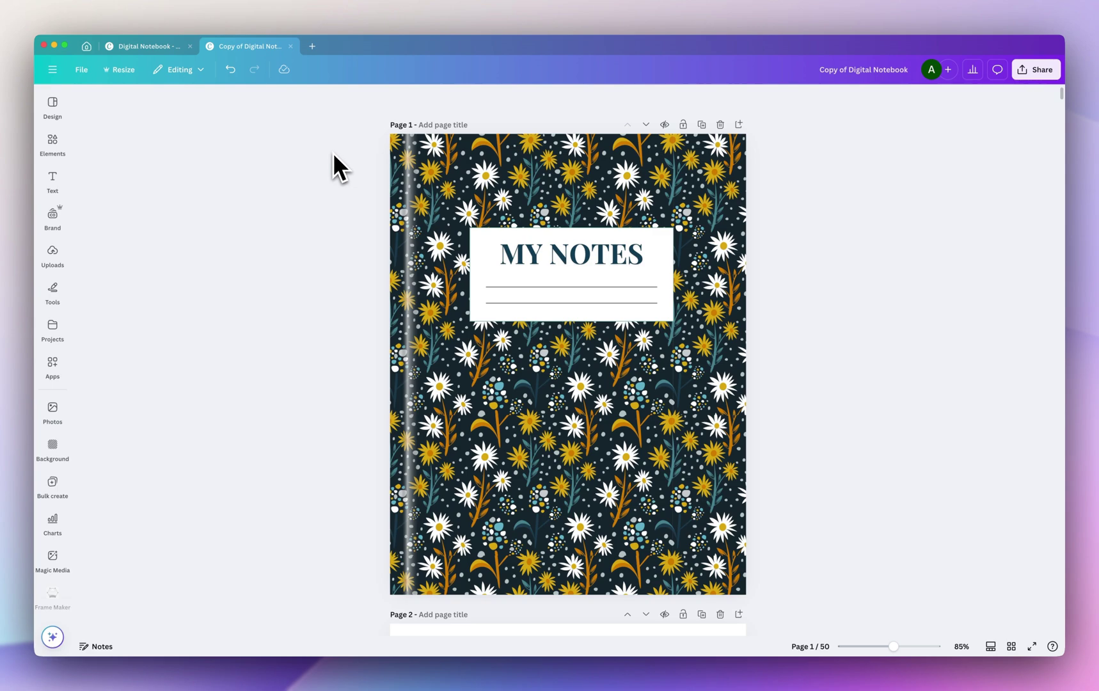
scroll(332, 152, down, 20)
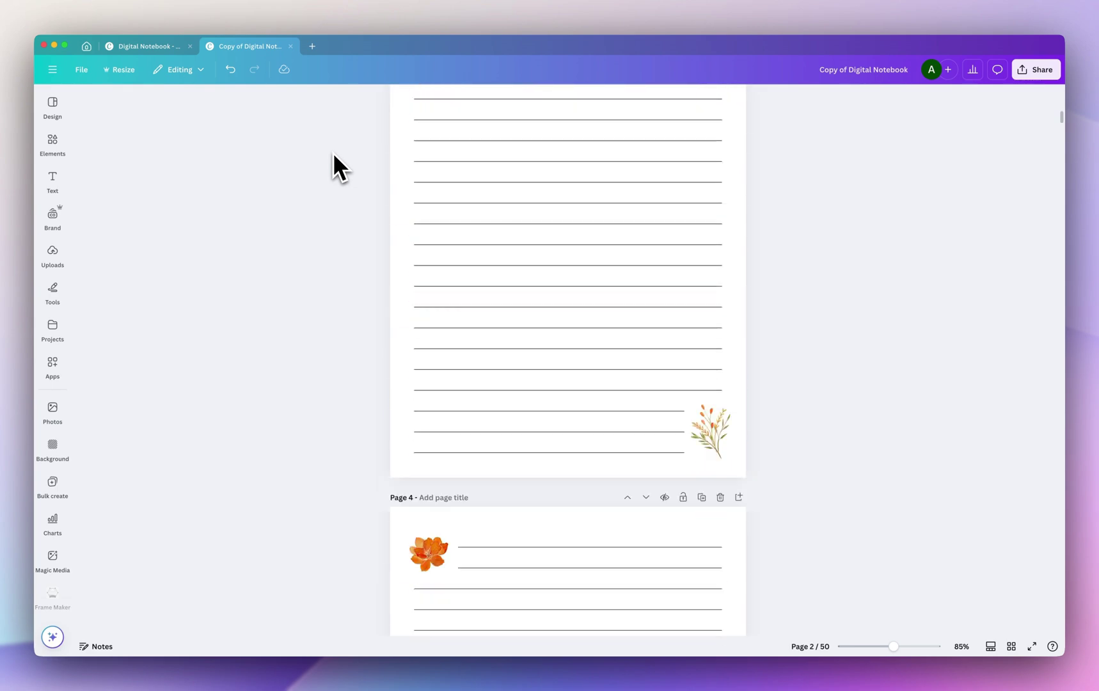
scroll(332, 154, up, 20)
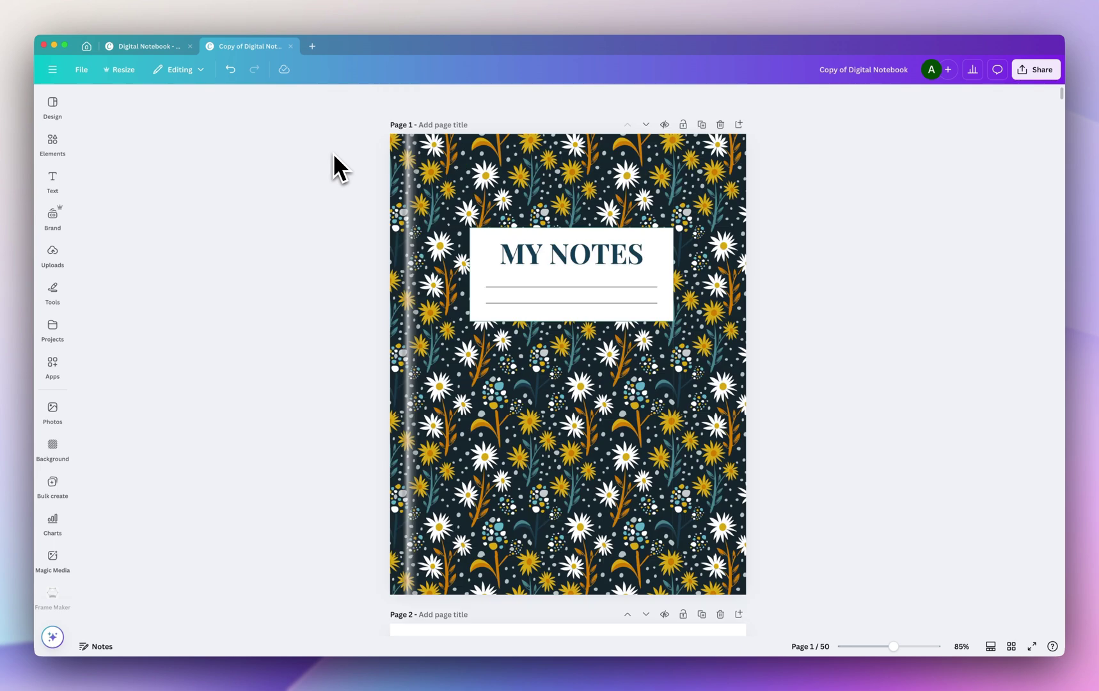
click(138, 47)
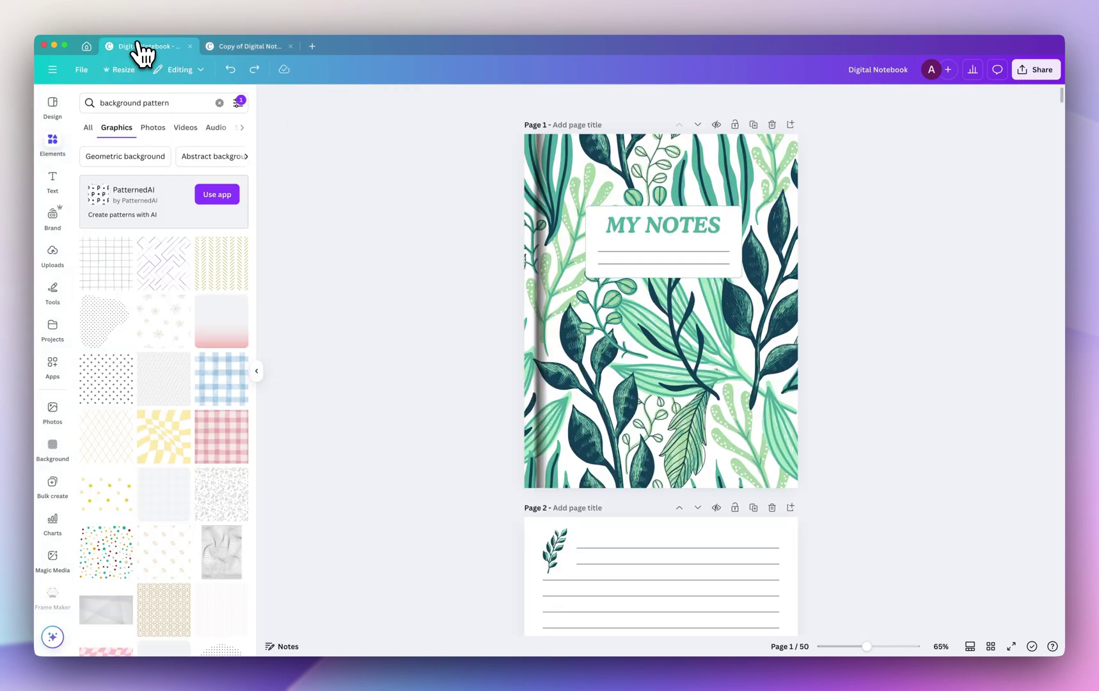
click(52, 142)
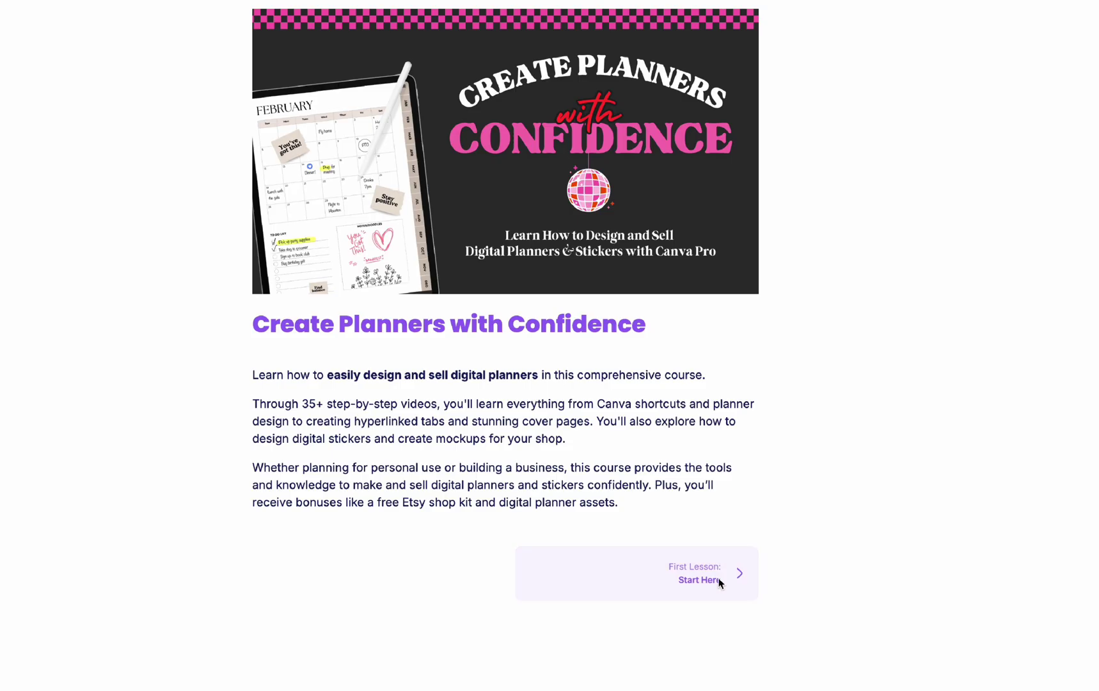
Switch to the digital planner course site and skim the lesson videos from Start Here to 6. Creating Binder Rings
click(720, 581)
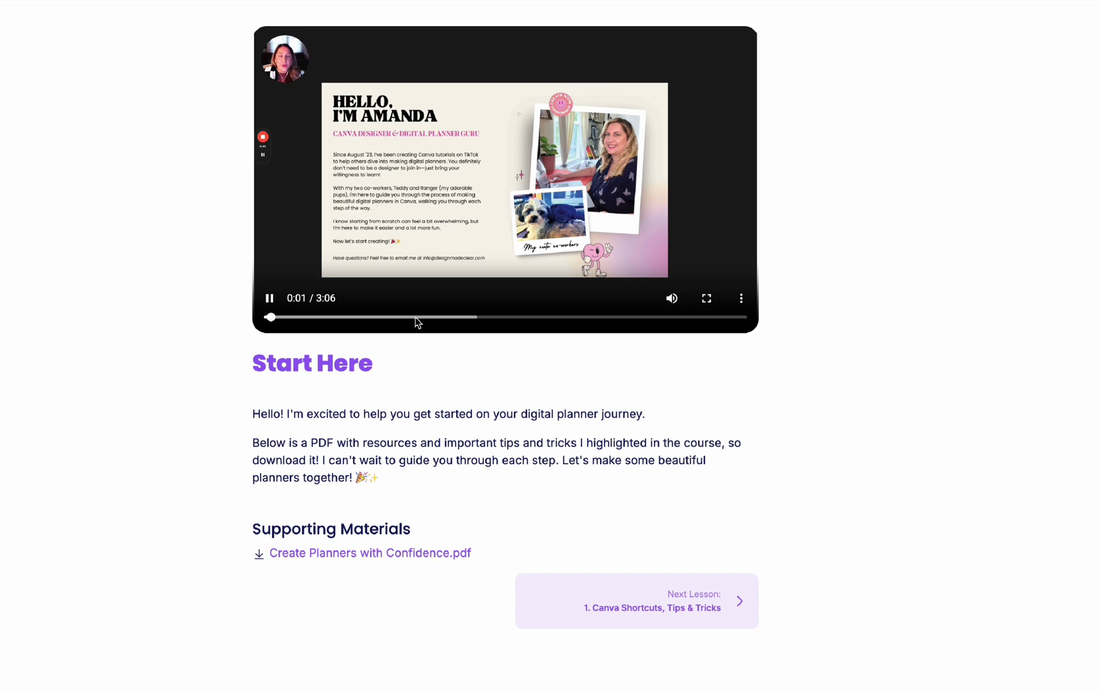
click(417, 320)
click(464, 318)
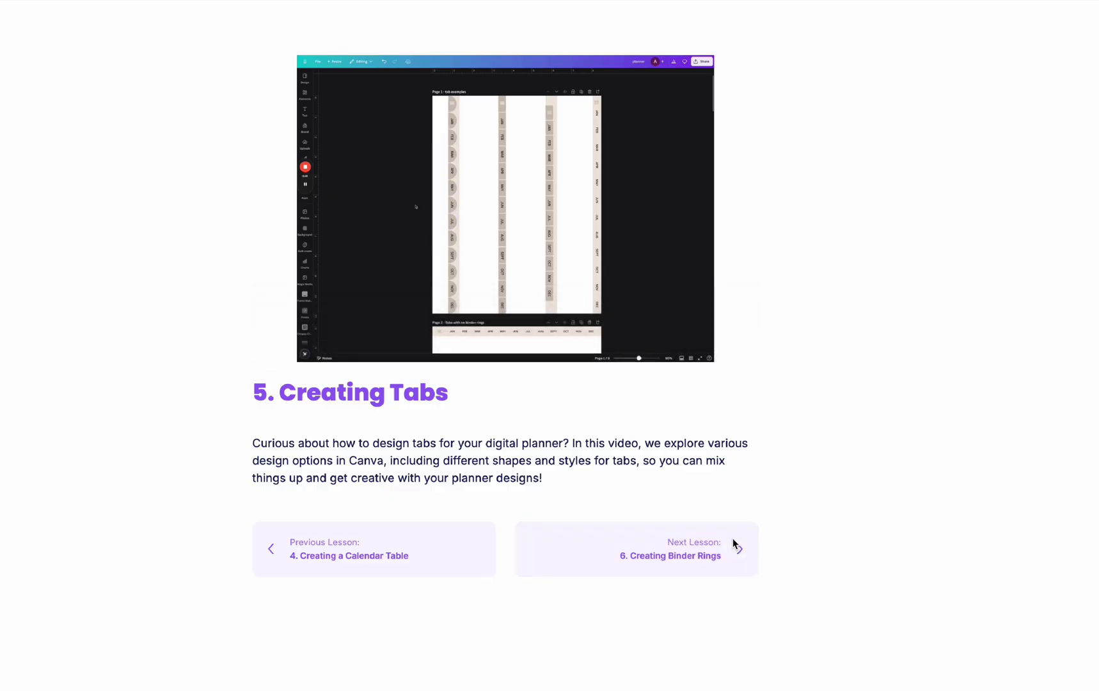
click(734, 543)
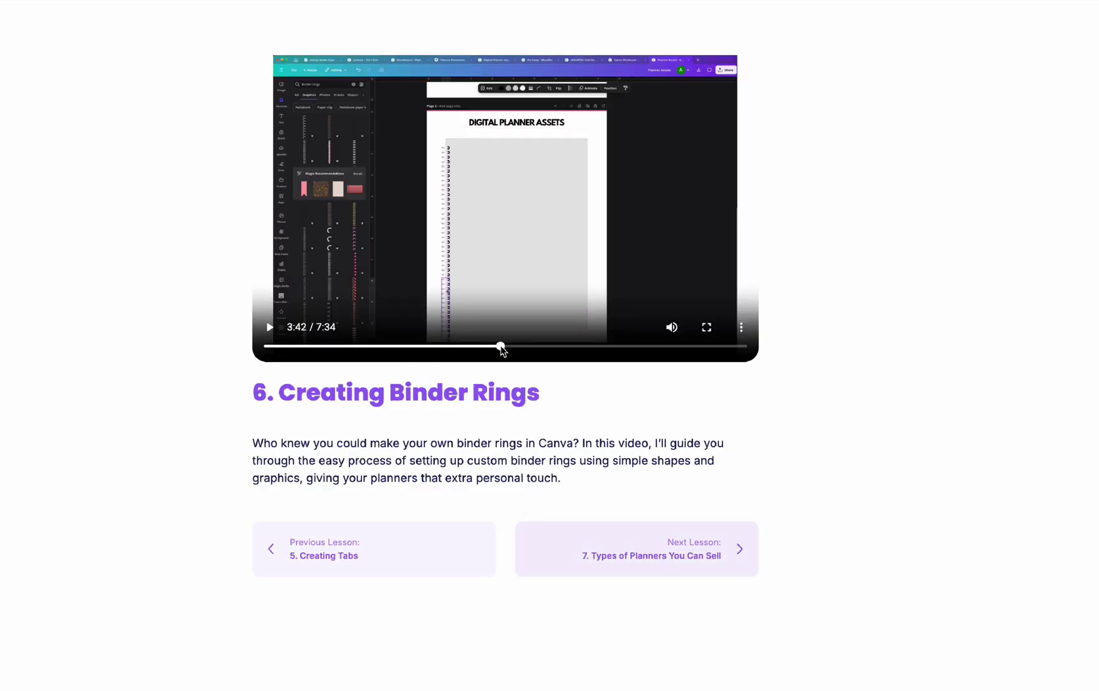